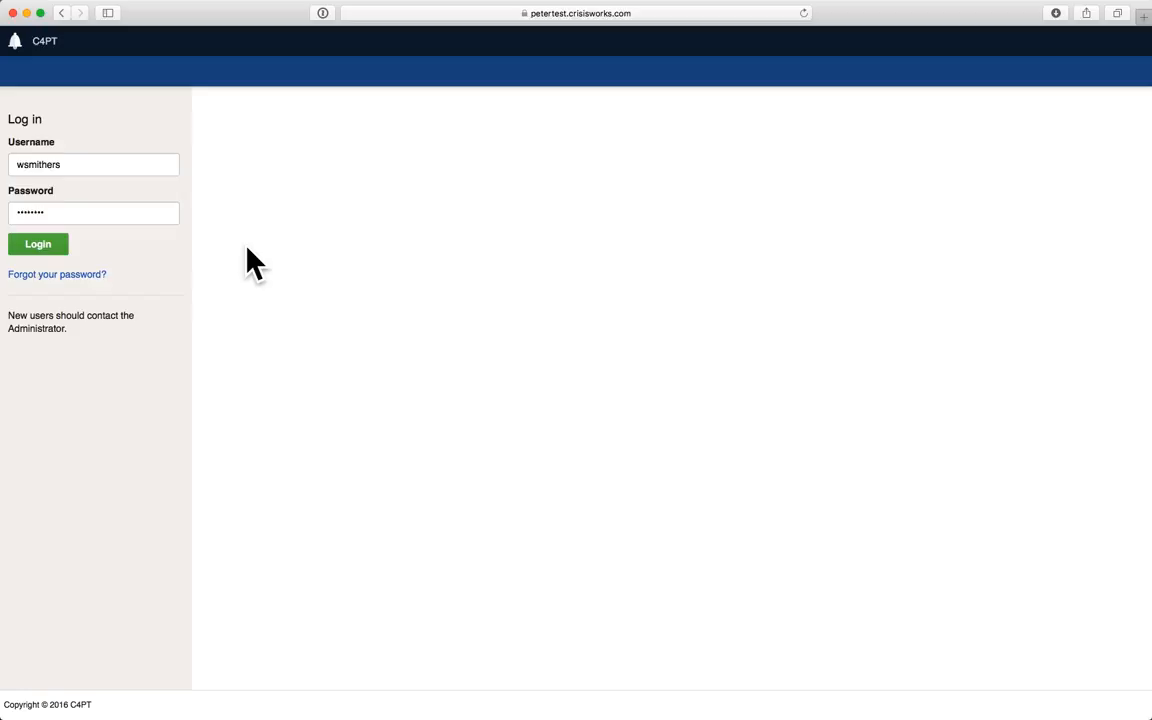
Log in with the credentials already filled in and accept the User Agreement
key("Return")
left_click(46, 257)
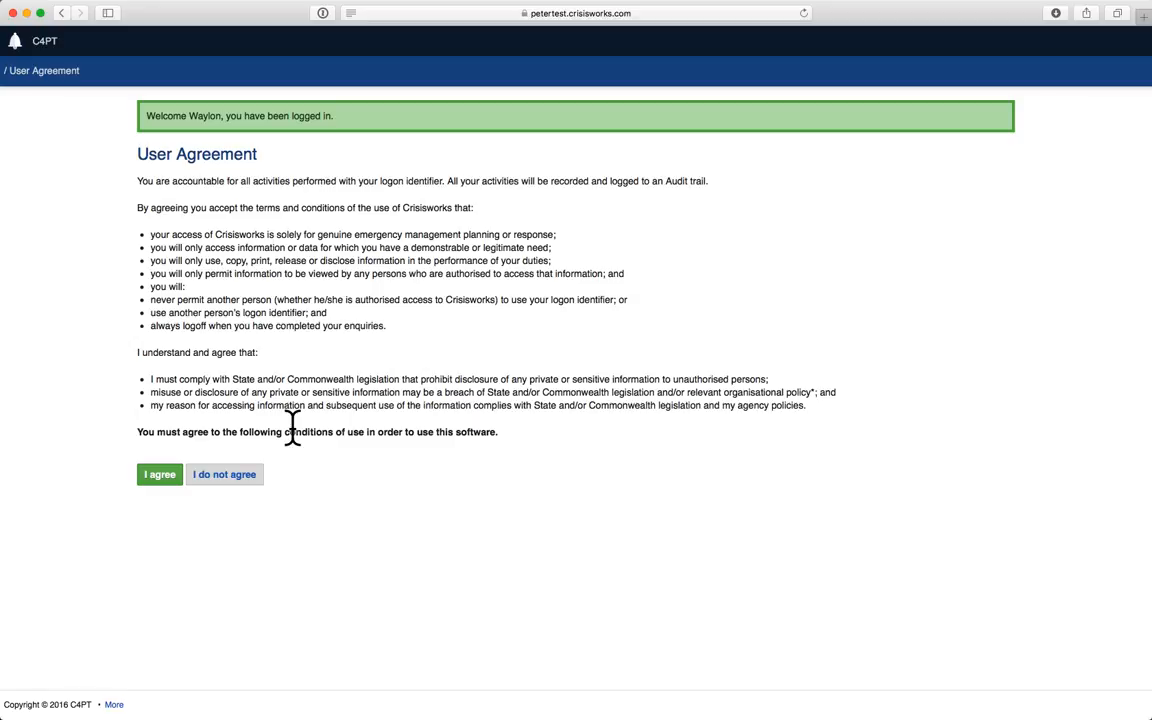
left_click(159, 474)
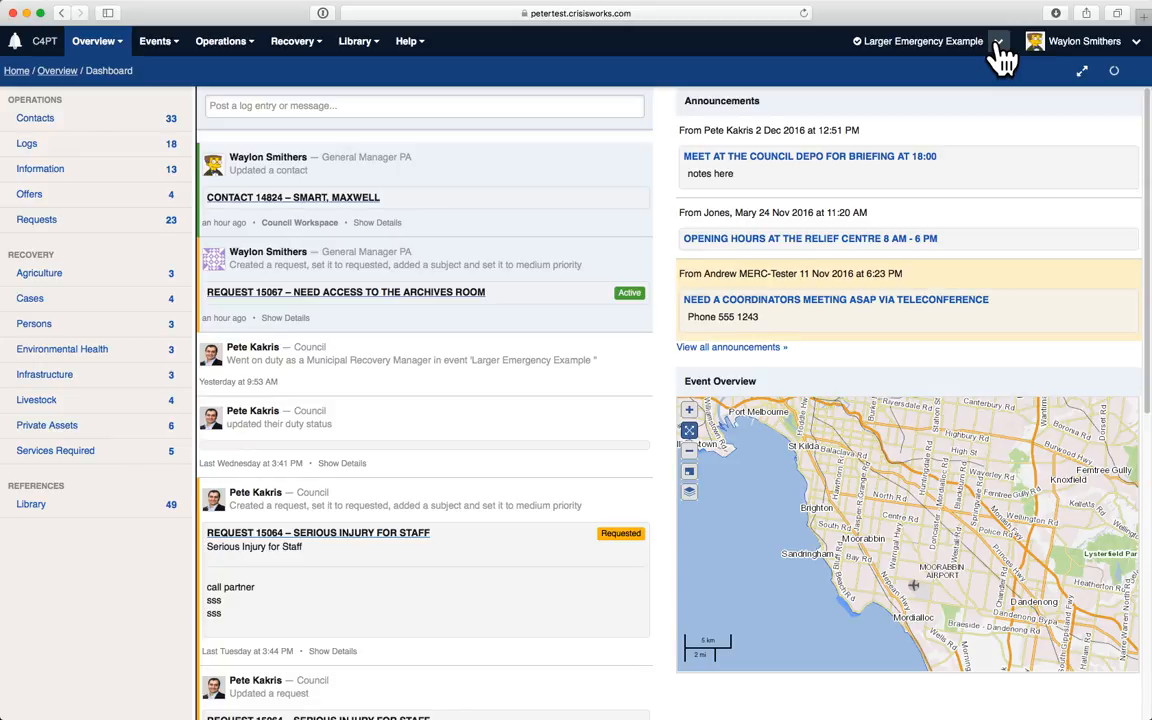
View the list of participating events, and fit the Event Overview map to show all map items at once
left_click(998, 45)
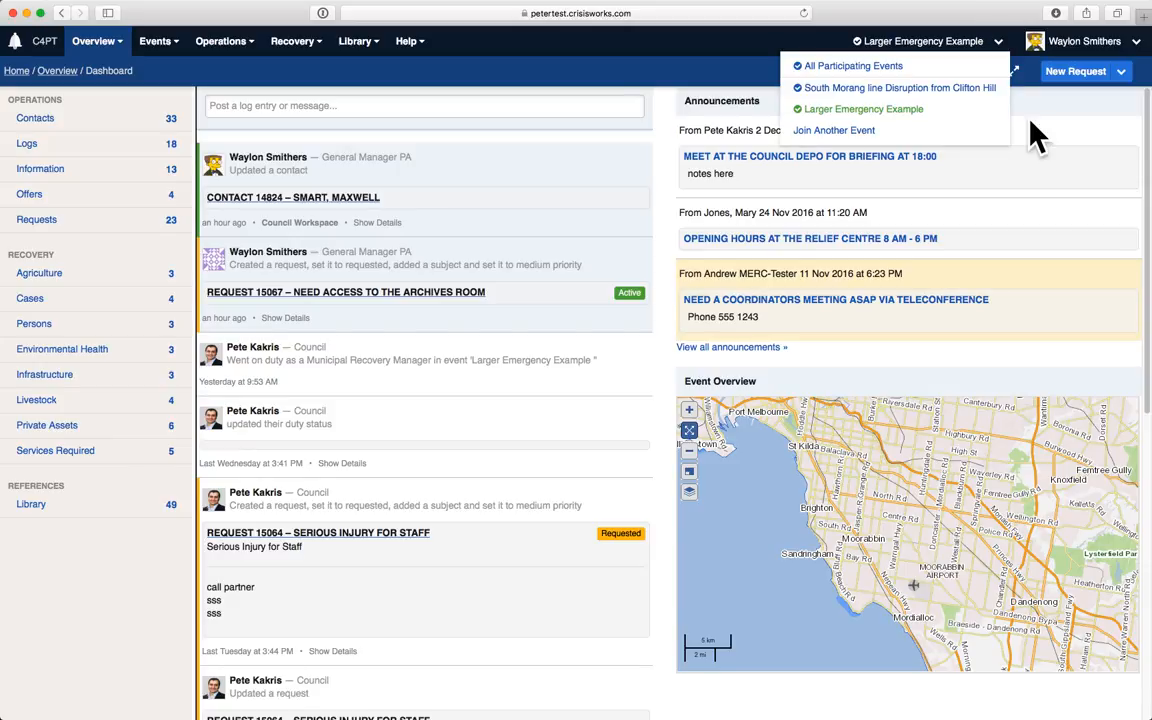
left_click(689, 432)
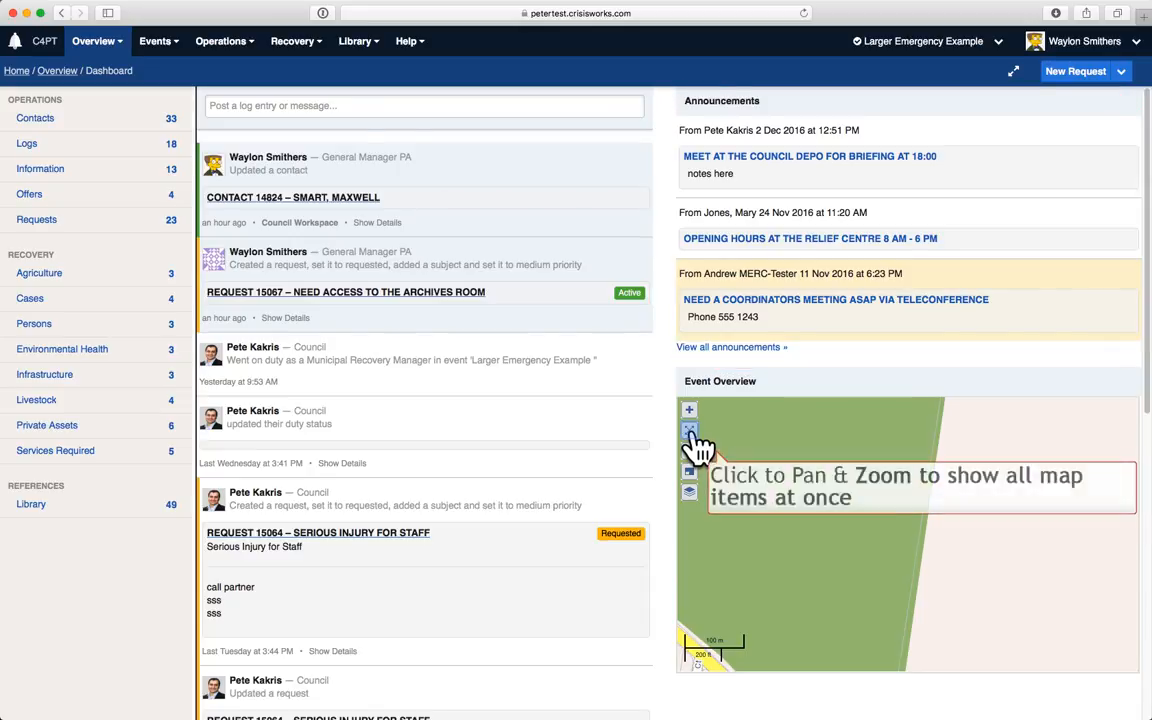
left_click(690, 433)
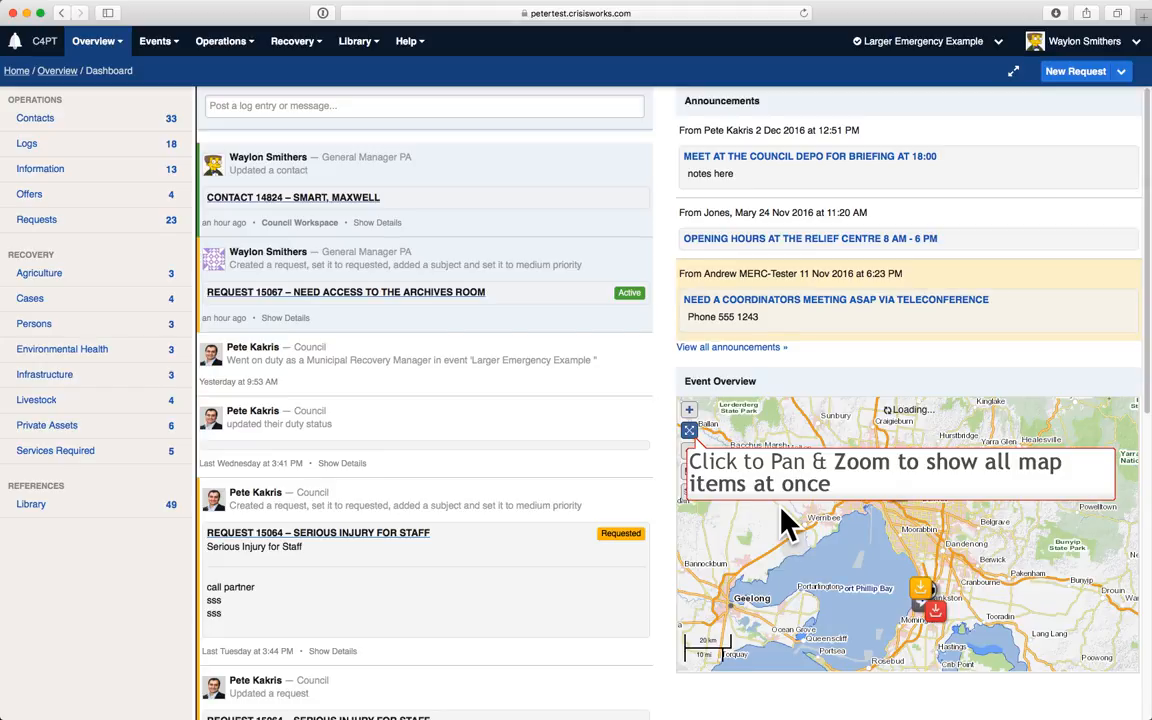
left_click_drag(784, 522, 1093, 501)
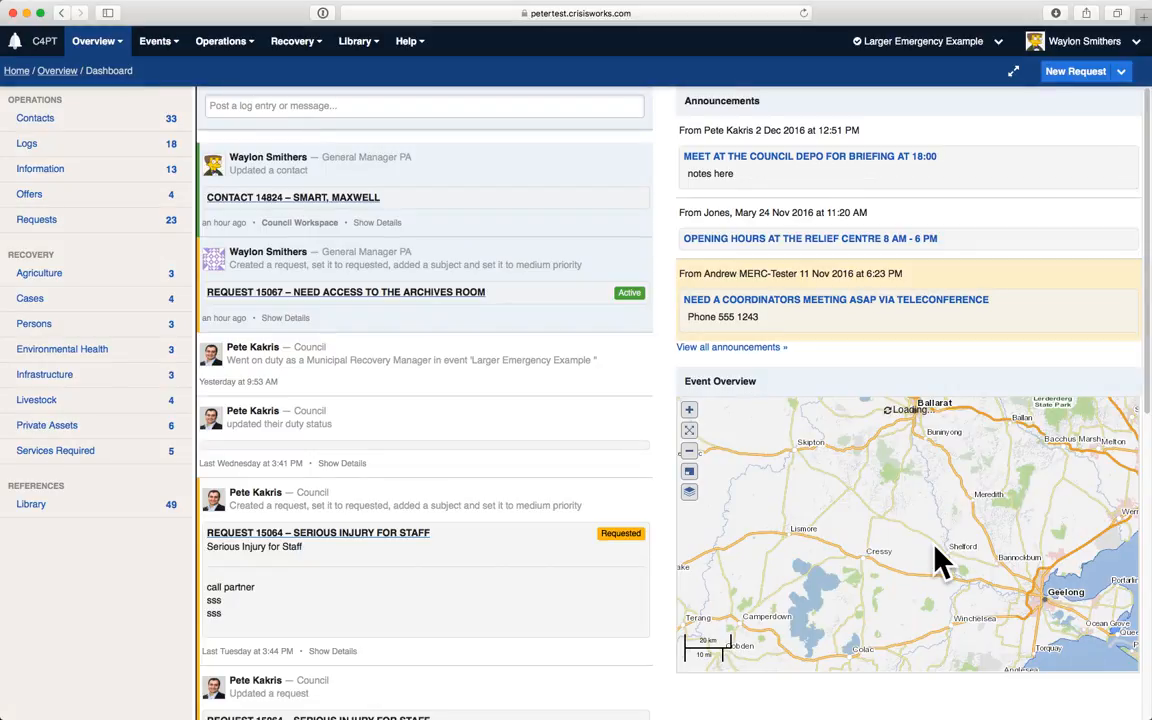
left_click(690, 431)
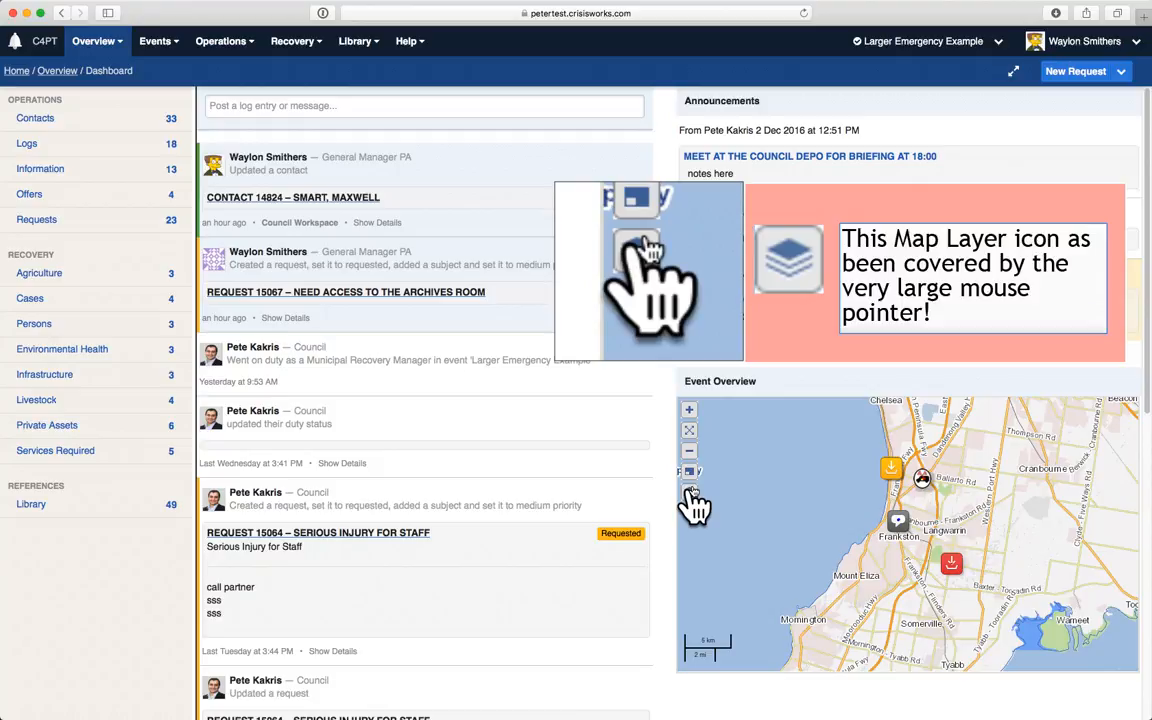
Turn on the Frankston Council Boundary overlay on the Event Overview map
left_click(690, 491)
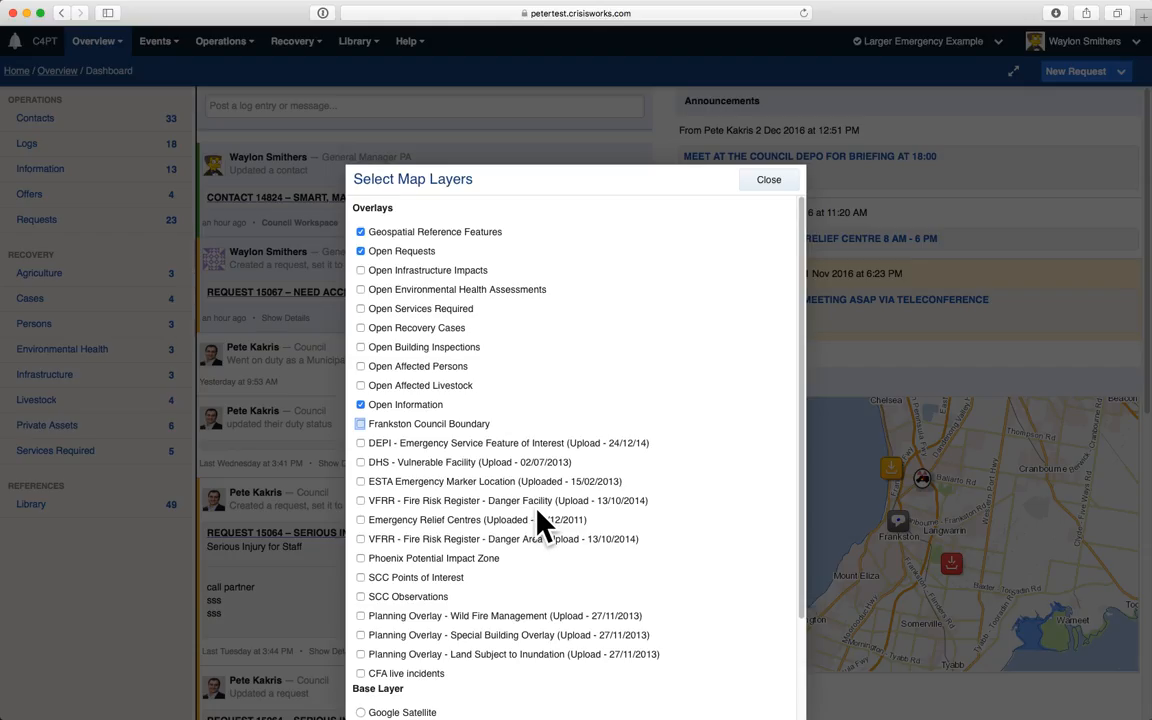
left_click(361, 424)
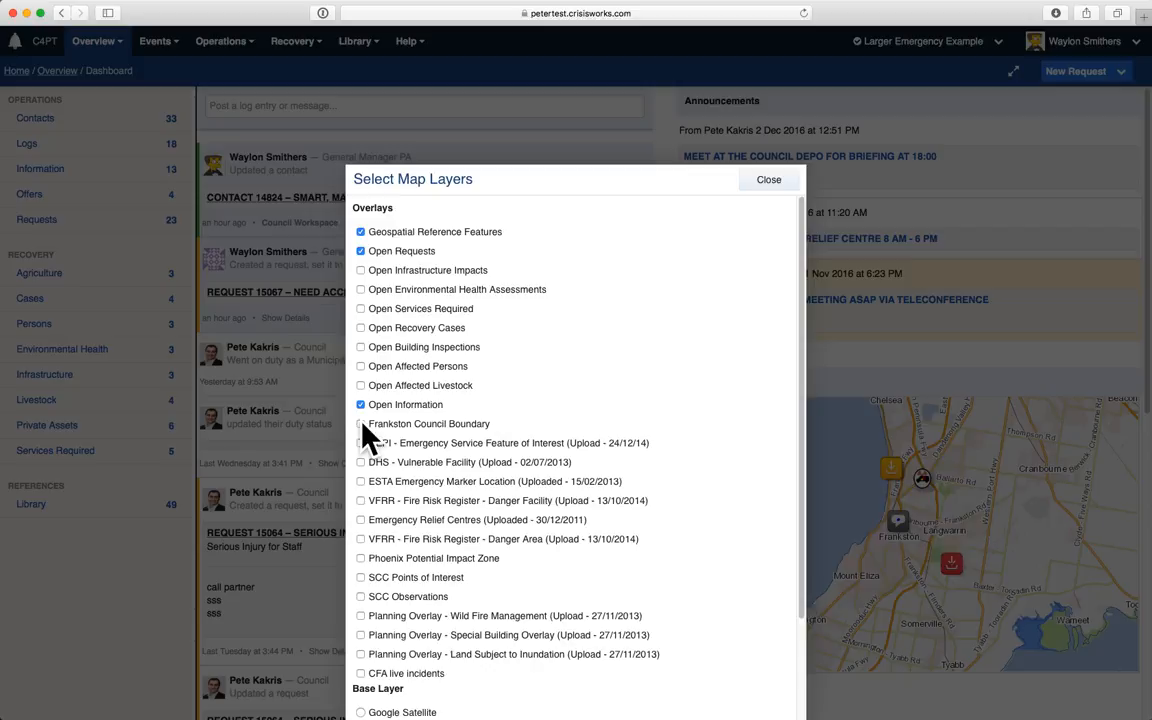
left_click(765, 185)
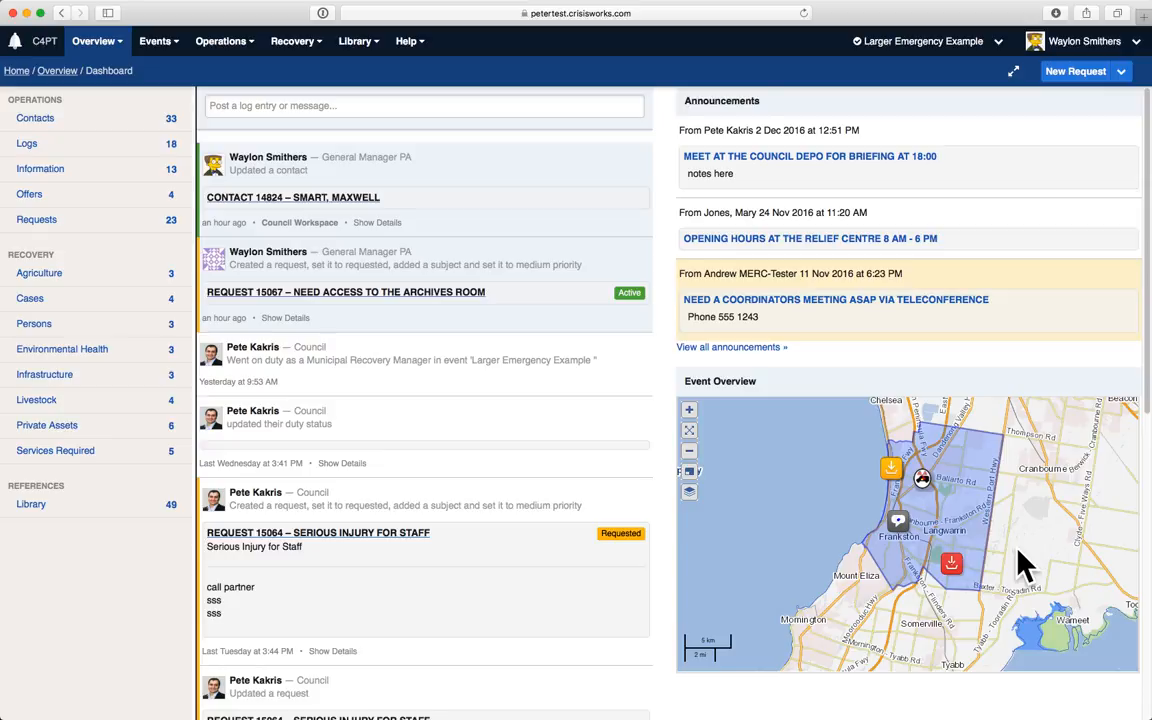
Read the activity details of the archives room request in the feed, and view the full Serious Injury for Staff request record
left_click(348, 252)
left_click(285, 317)
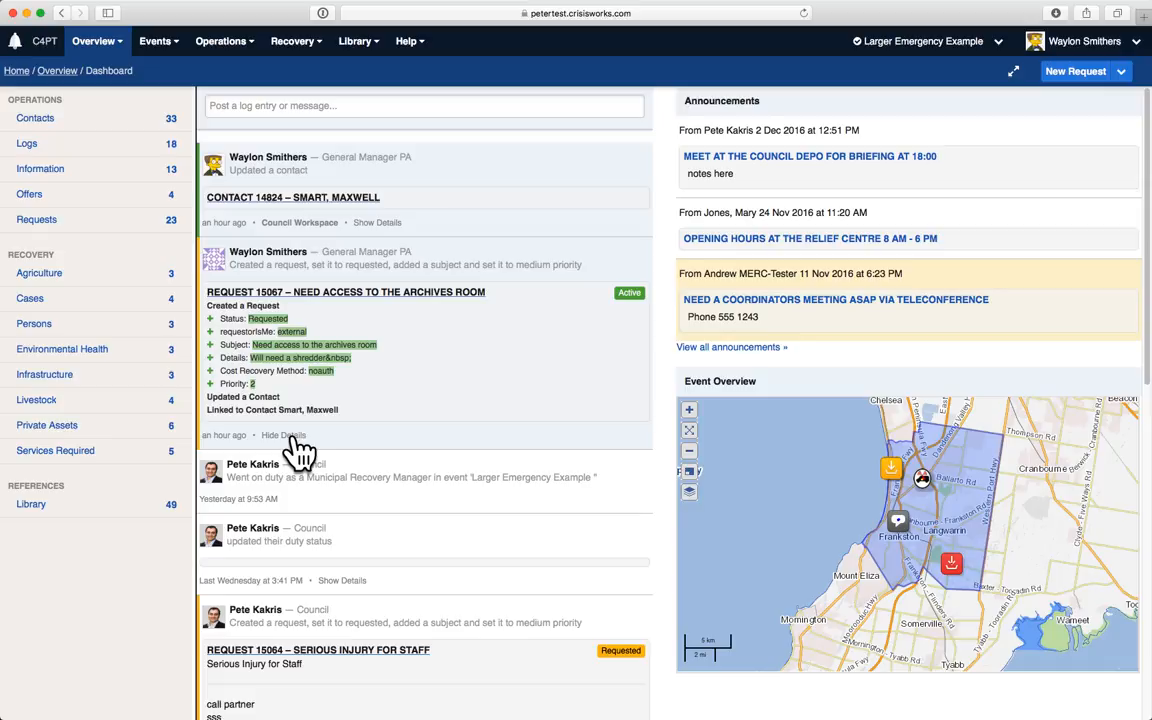
left_click(285, 436)
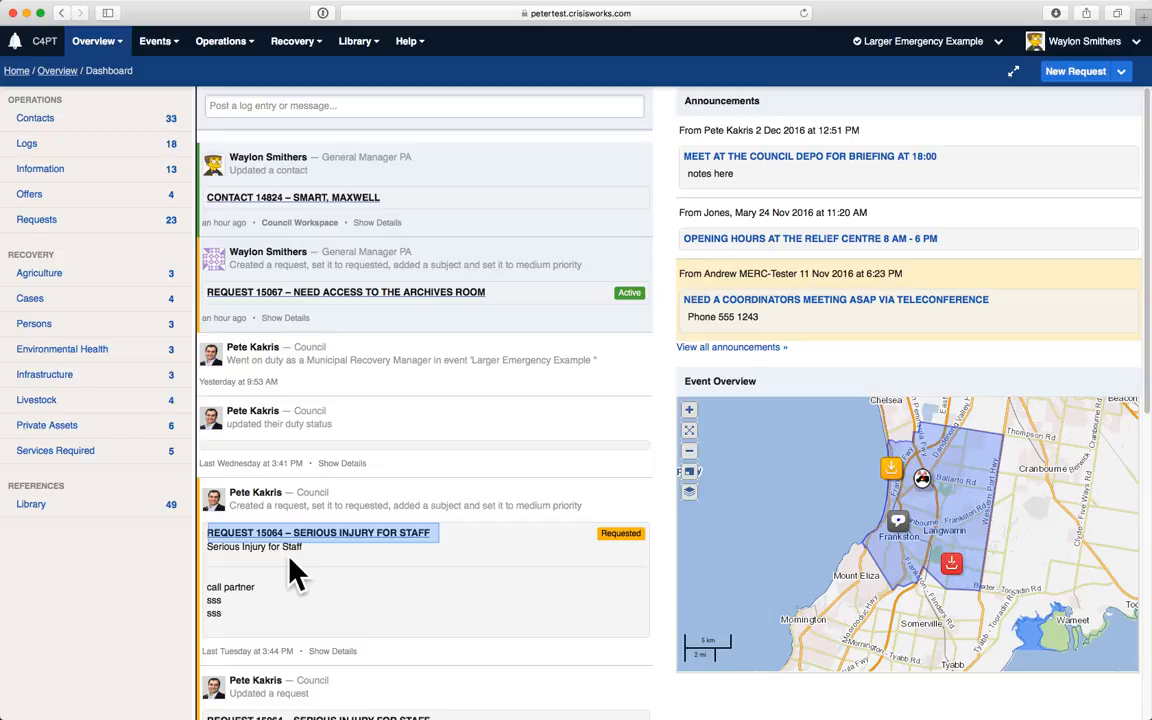
left_click(270, 537)
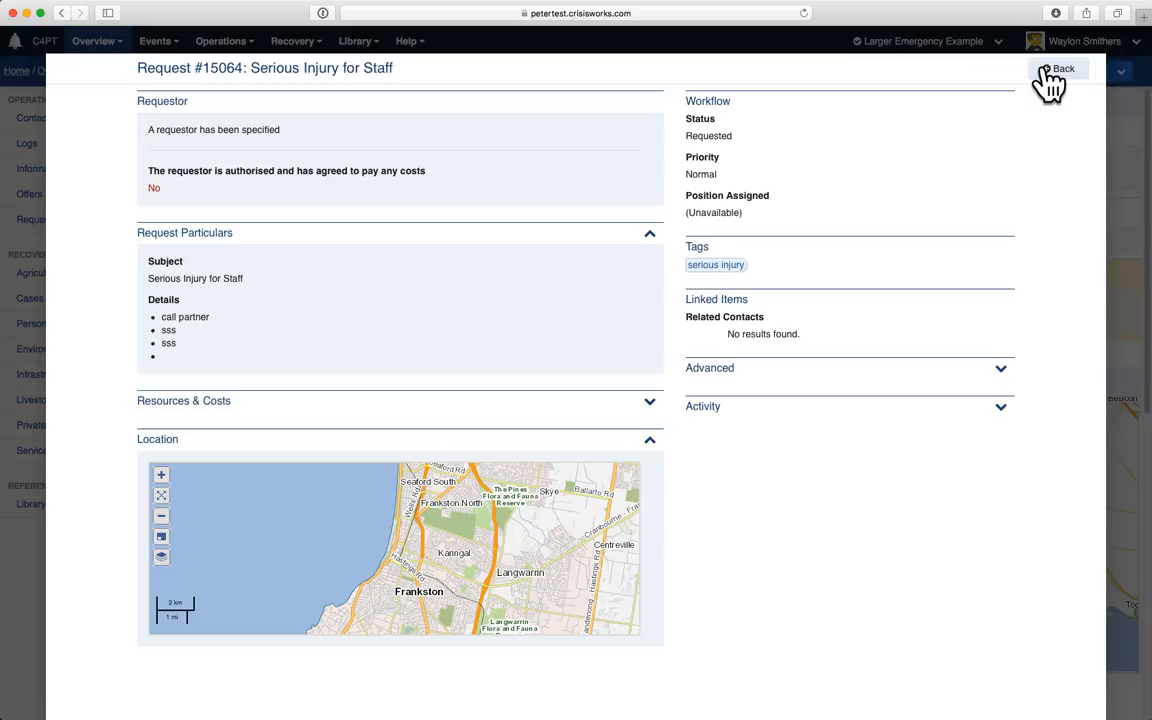
left_click(1047, 72)
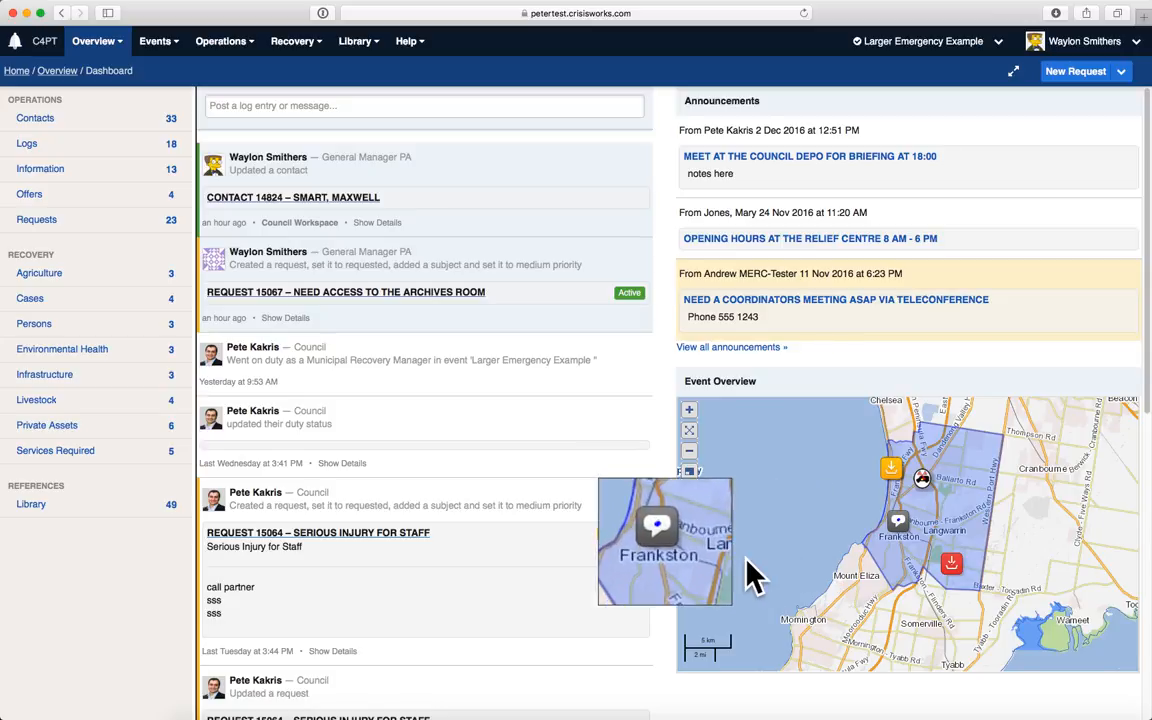
View the "affected area" information record from its map marker, and look at the event map in full-screen mode before returning to the dashboard
left_click(928, 590)
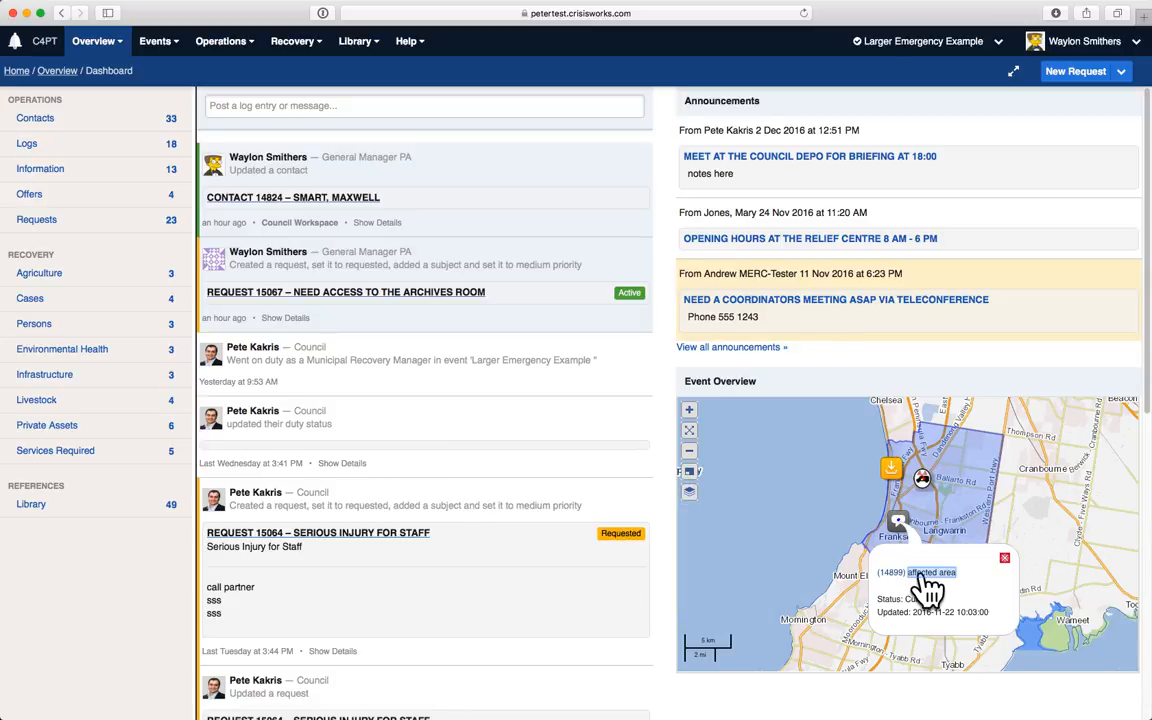
left_click(926, 574)
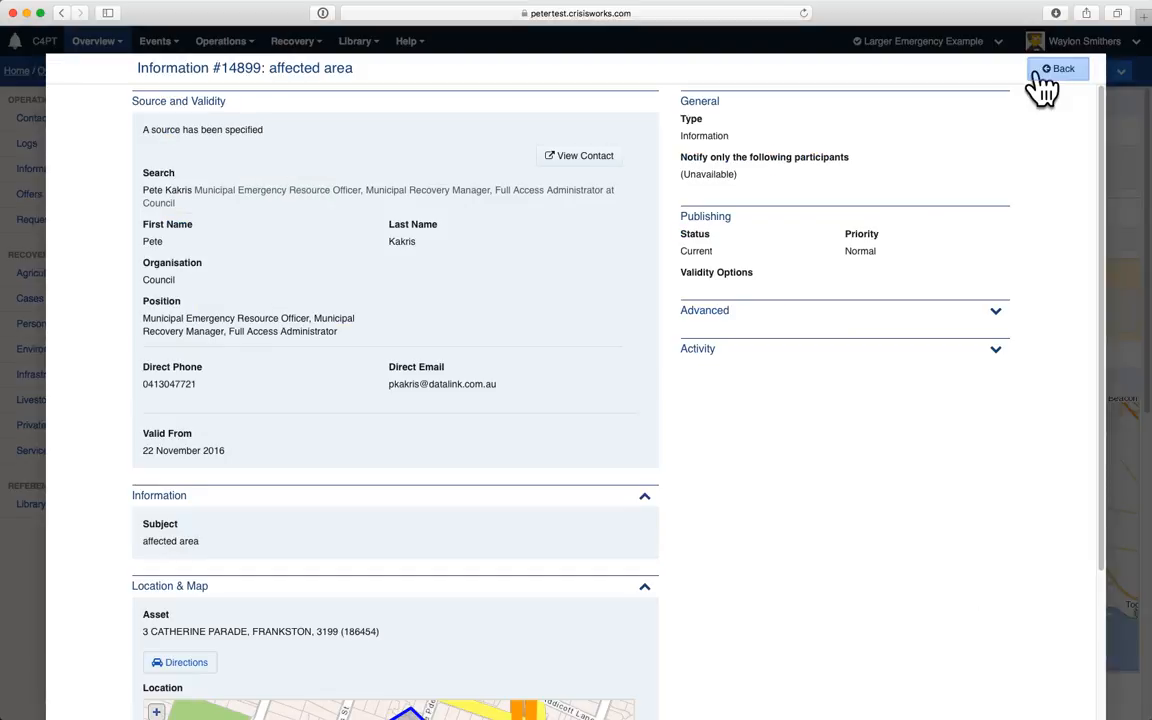
left_click(1040, 76)
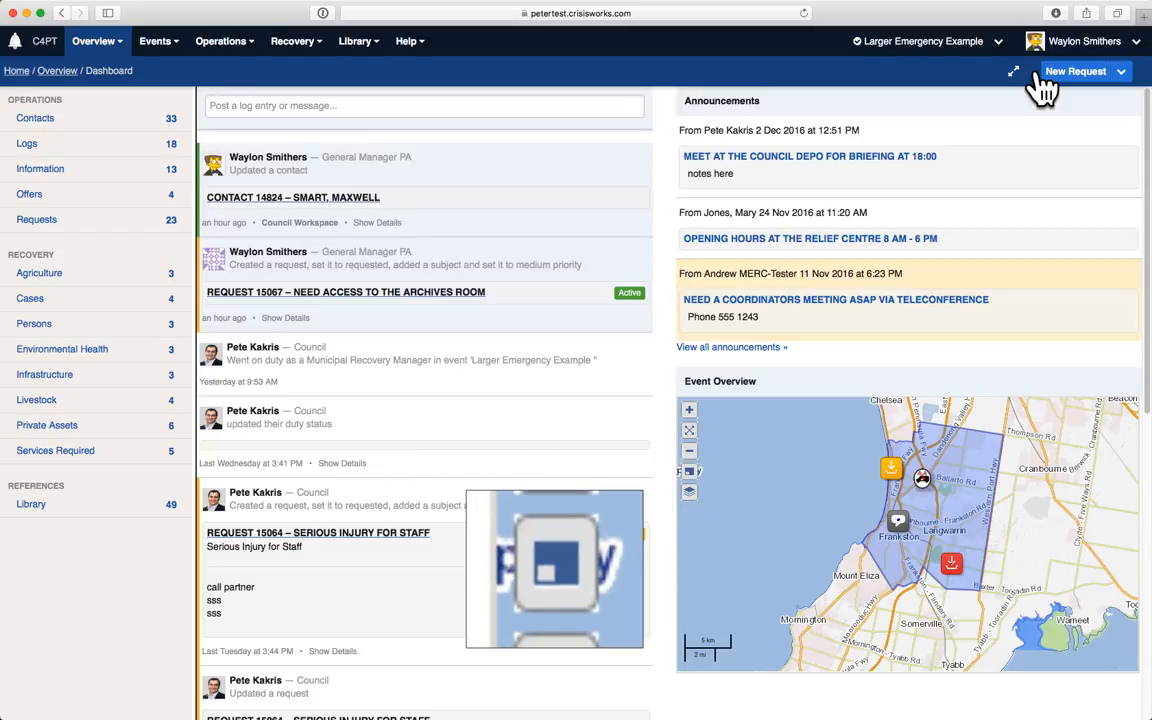
left_click(692, 472)
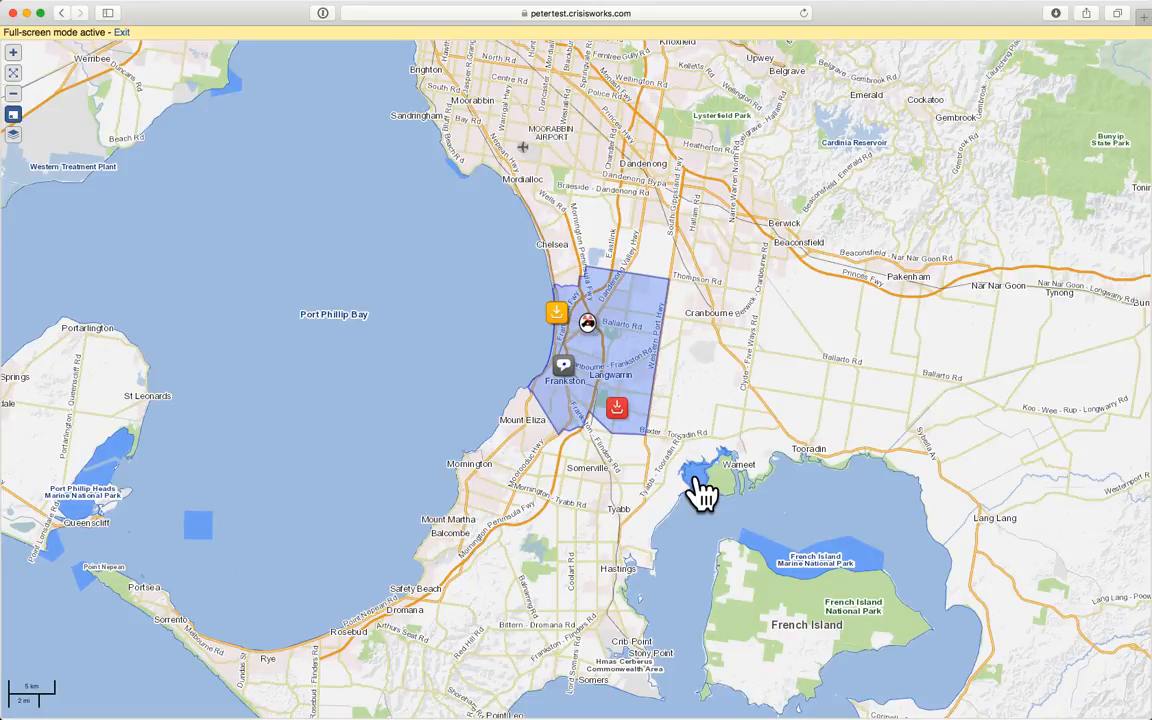
left_click(13, 114)
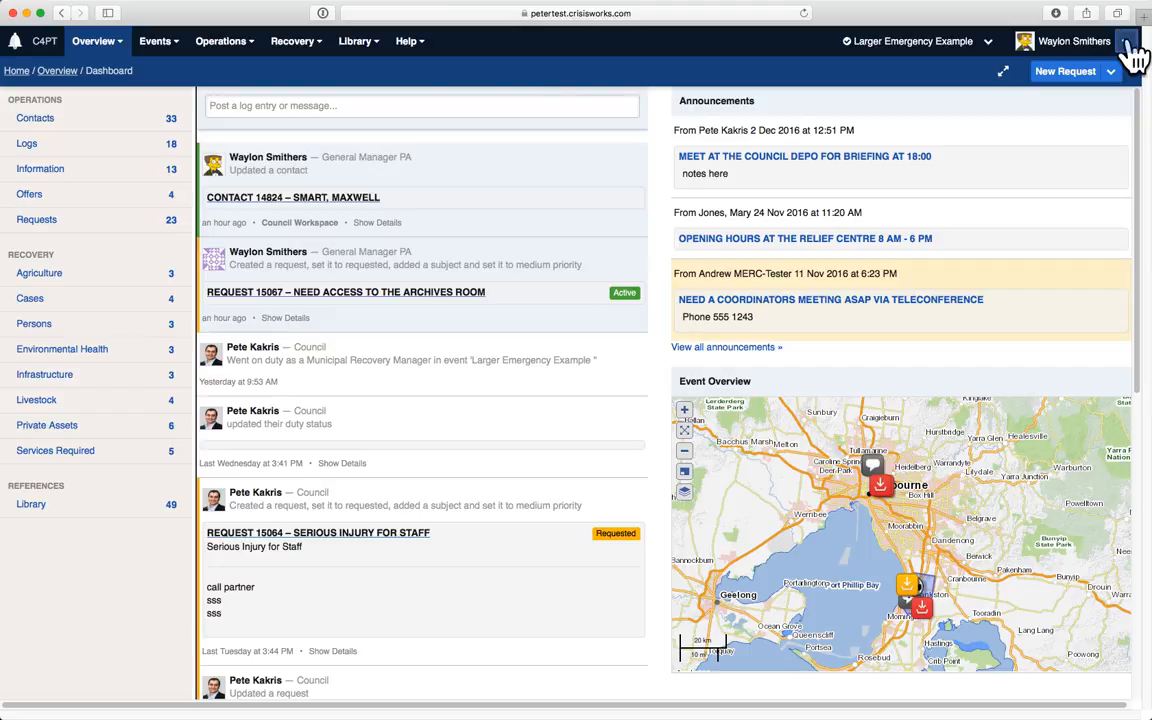
Open the logged-in account's user profile for editing and review its contact details and alert mode options
left_click(1126, 42)
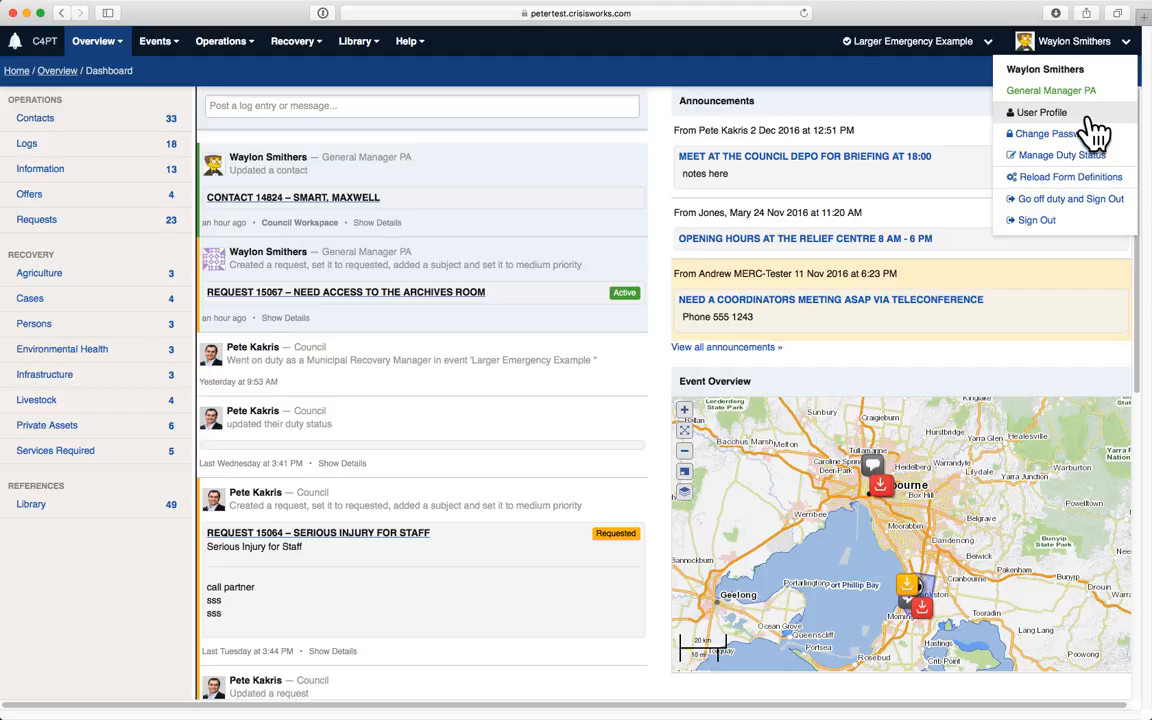
left_click(1093, 115)
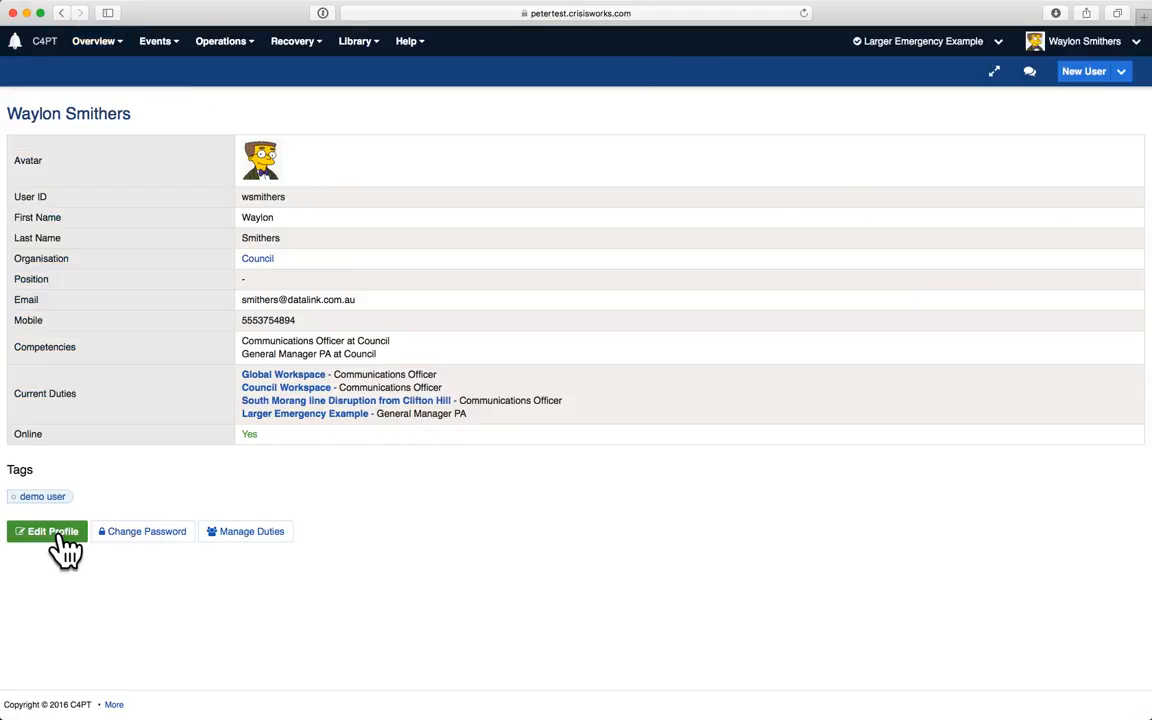
left_click(60, 537)
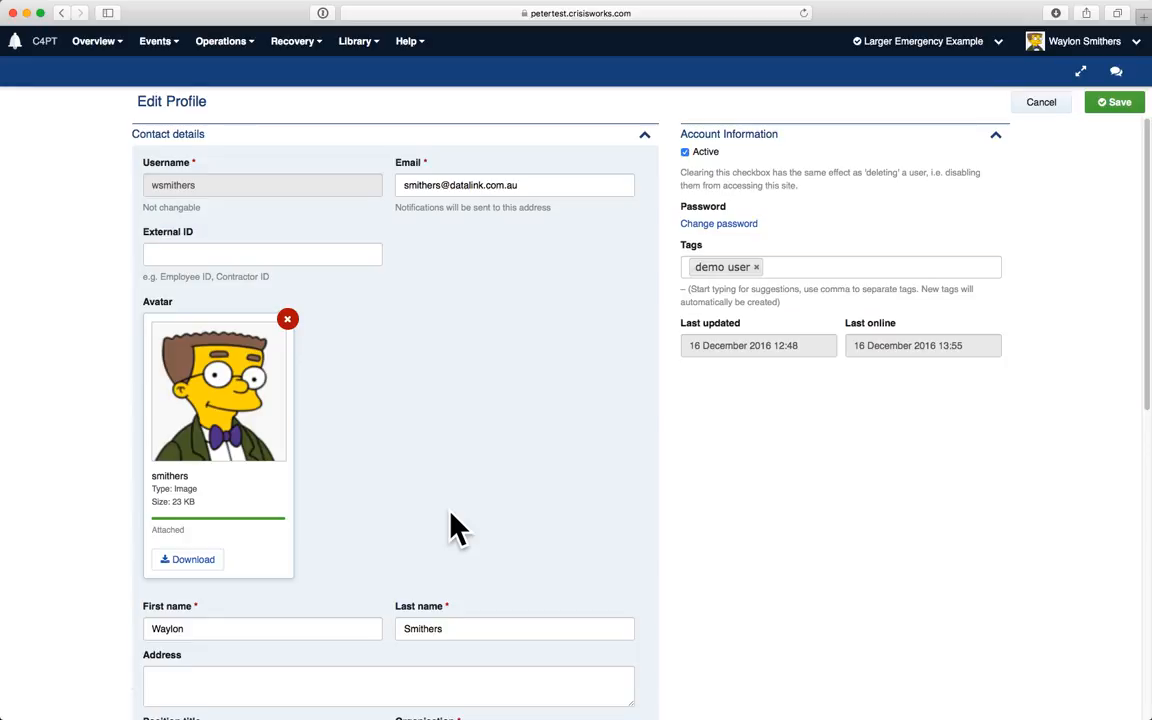
scroll(452, 527, "down", 12)
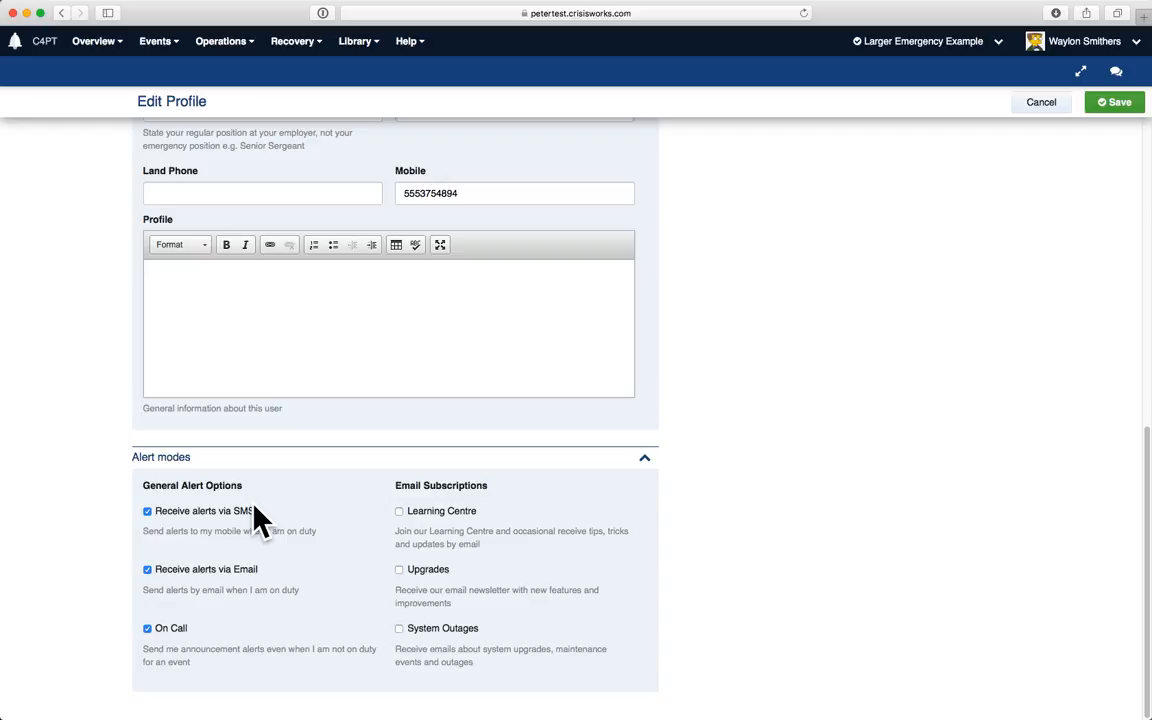
left_click_drag(254, 506, 62, 552)
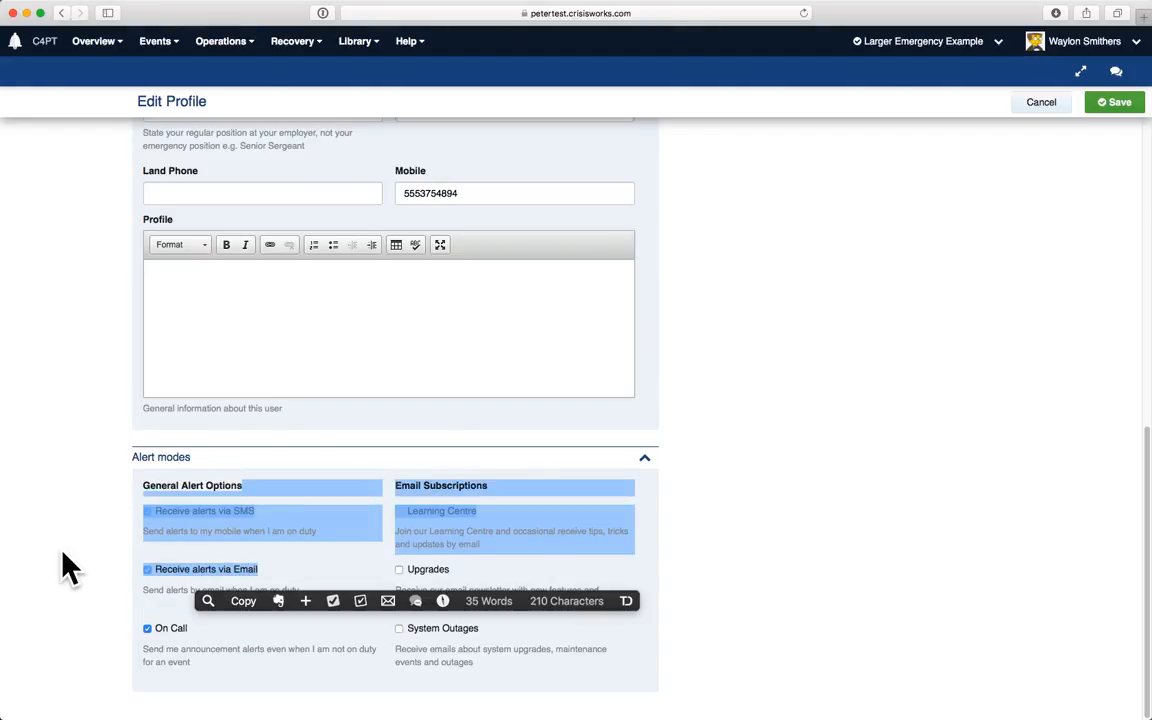
left_click(62, 552)
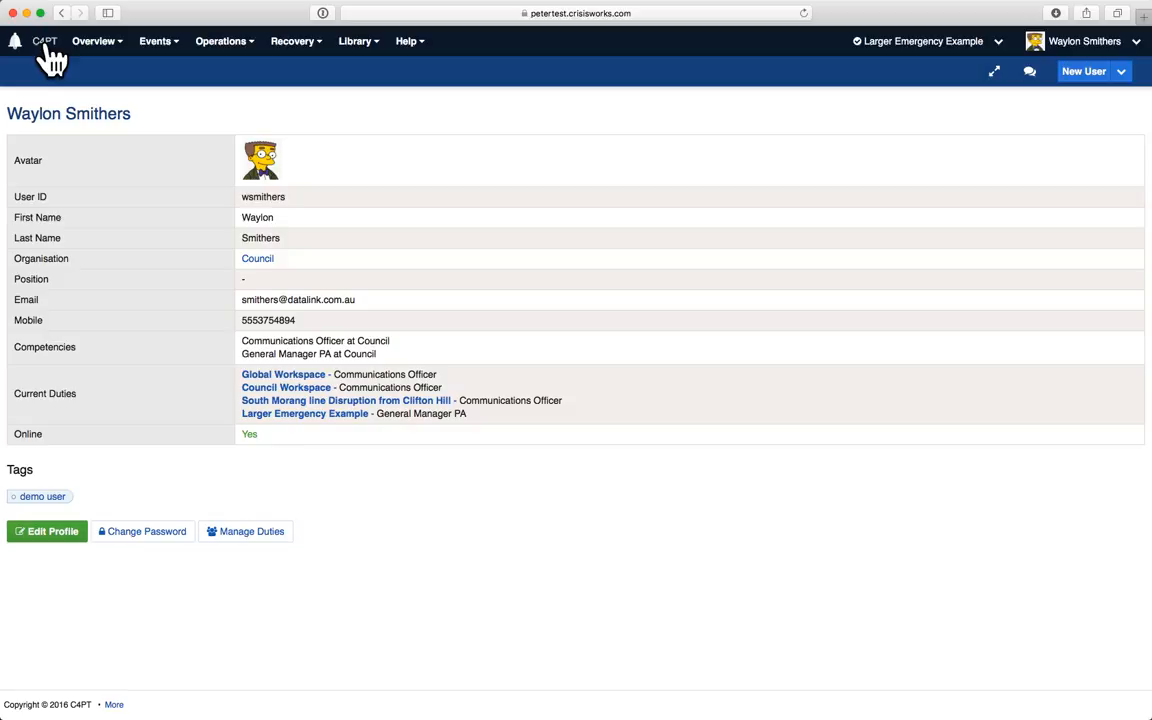
Return to the dashboard from the user profile and look over the entries of the Operations menu
key("Tab")
left_click(45, 46)
left_click(100, 45)
mouse_move(255, 45)
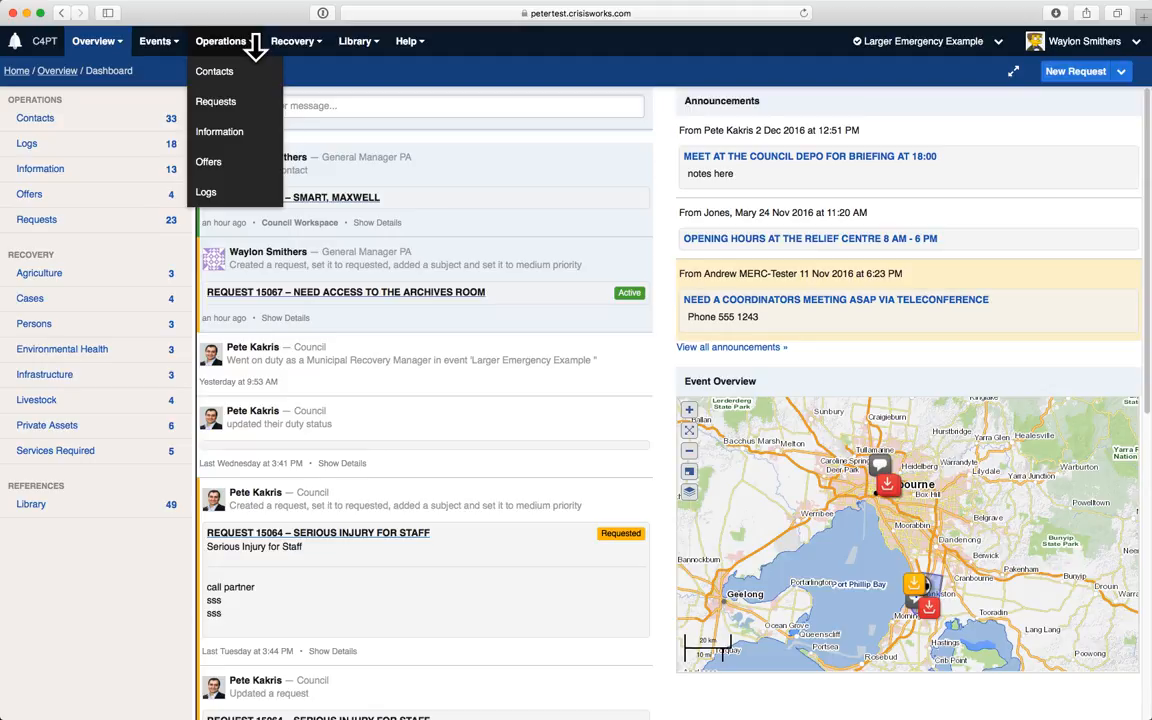
View the blank New Request form and the blank New Offer form, closing each without saving
left_click(1070, 74)
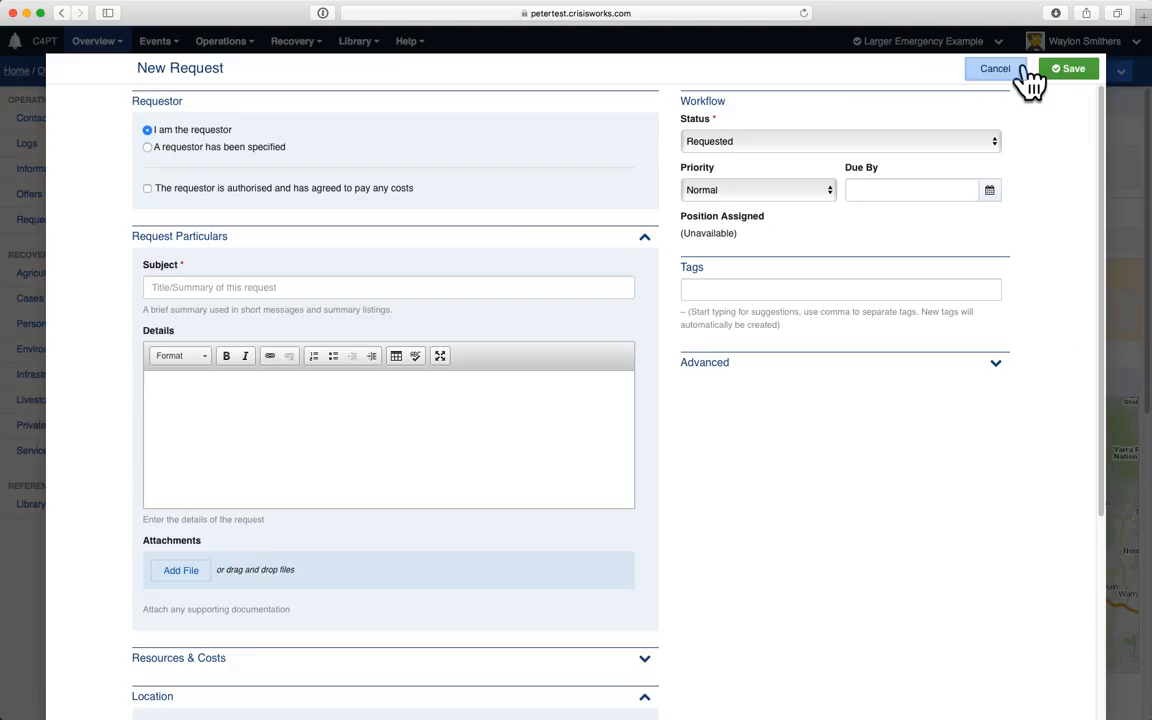
left_click(1024, 70)
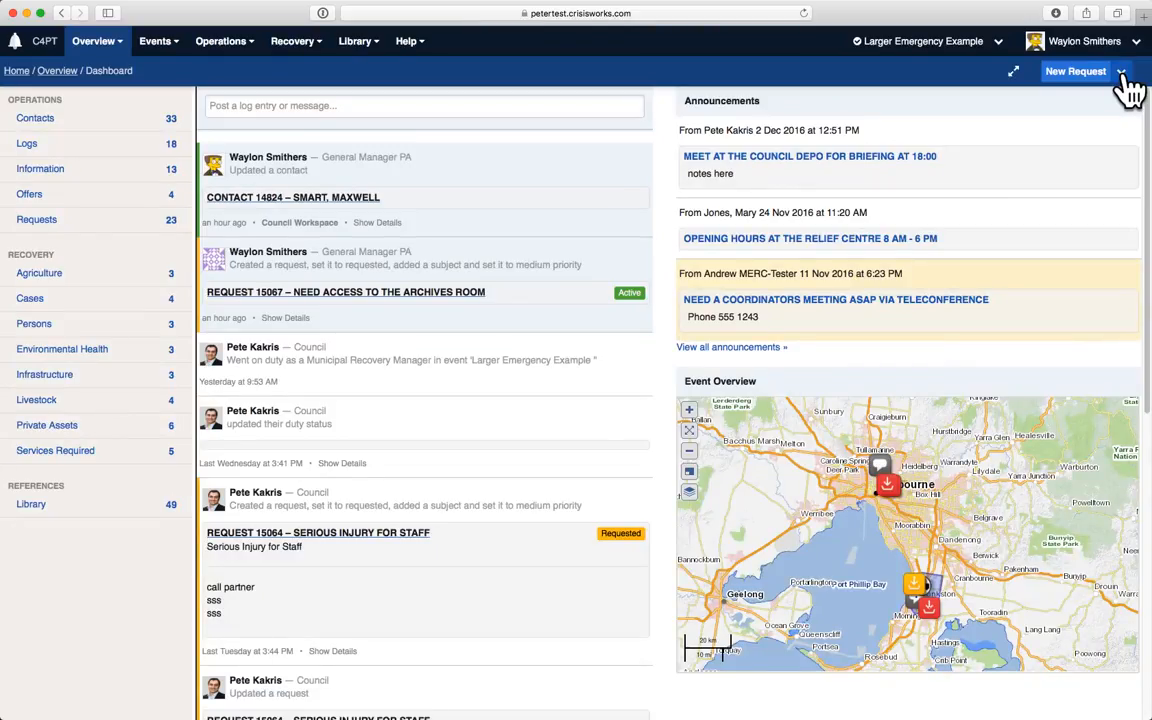
left_click(1122, 73)
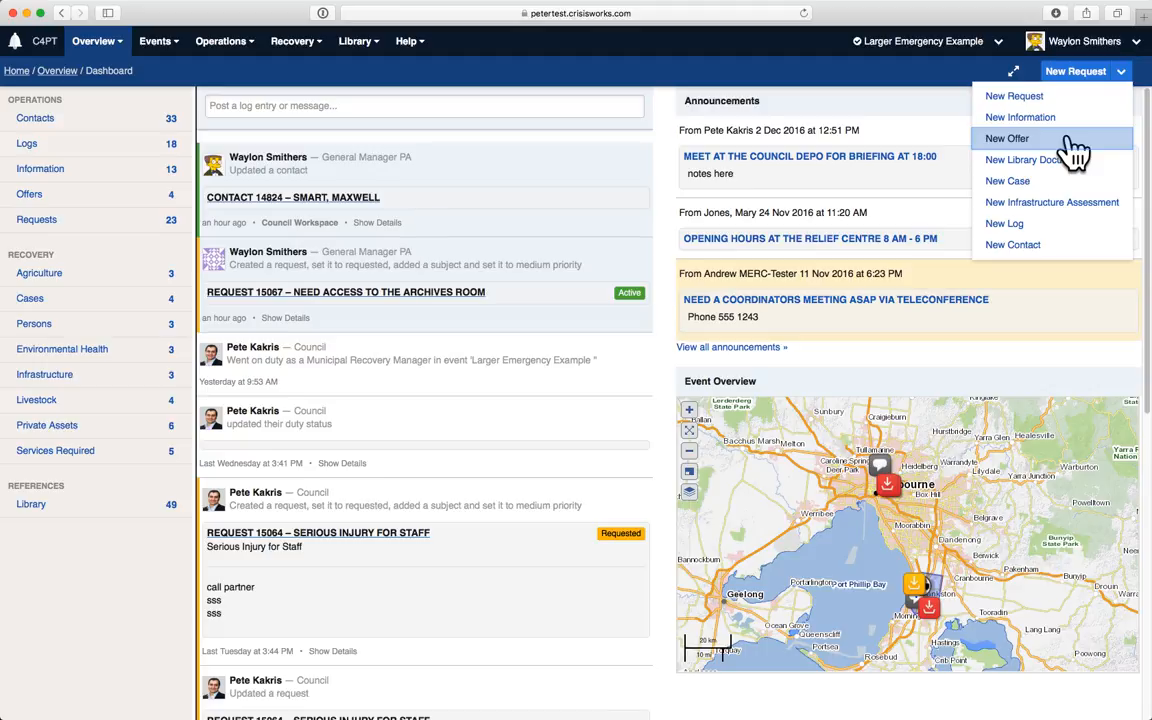
left_click(1075, 150)
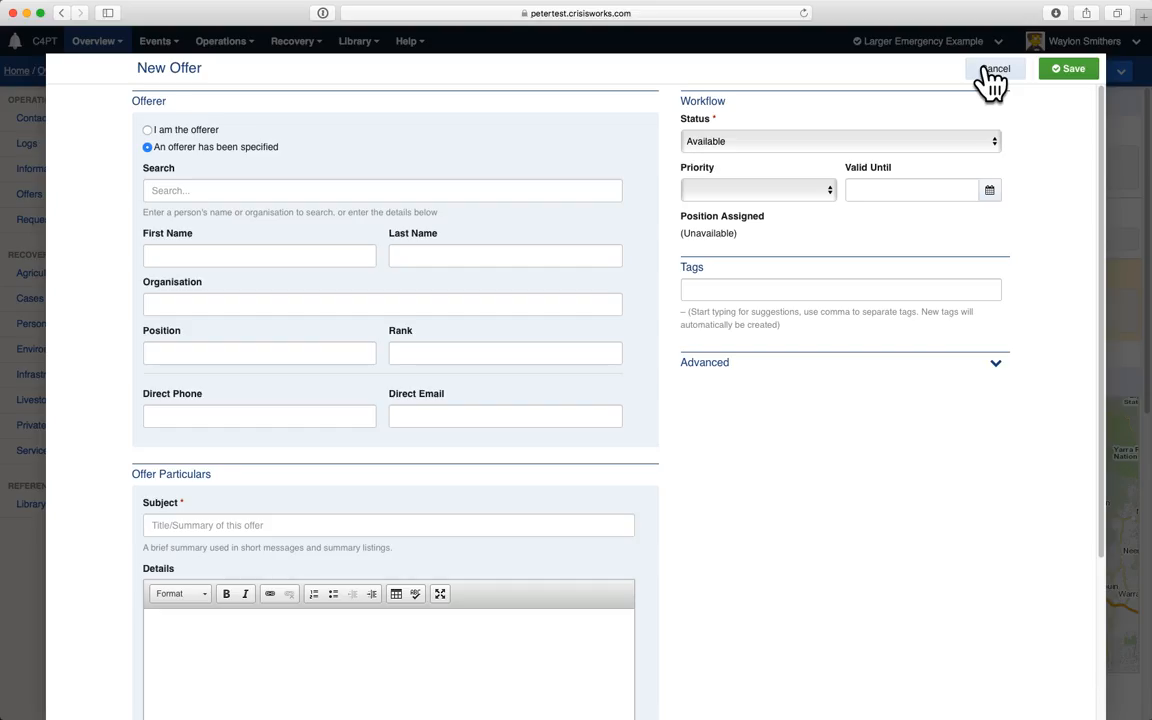
left_click(986, 70)
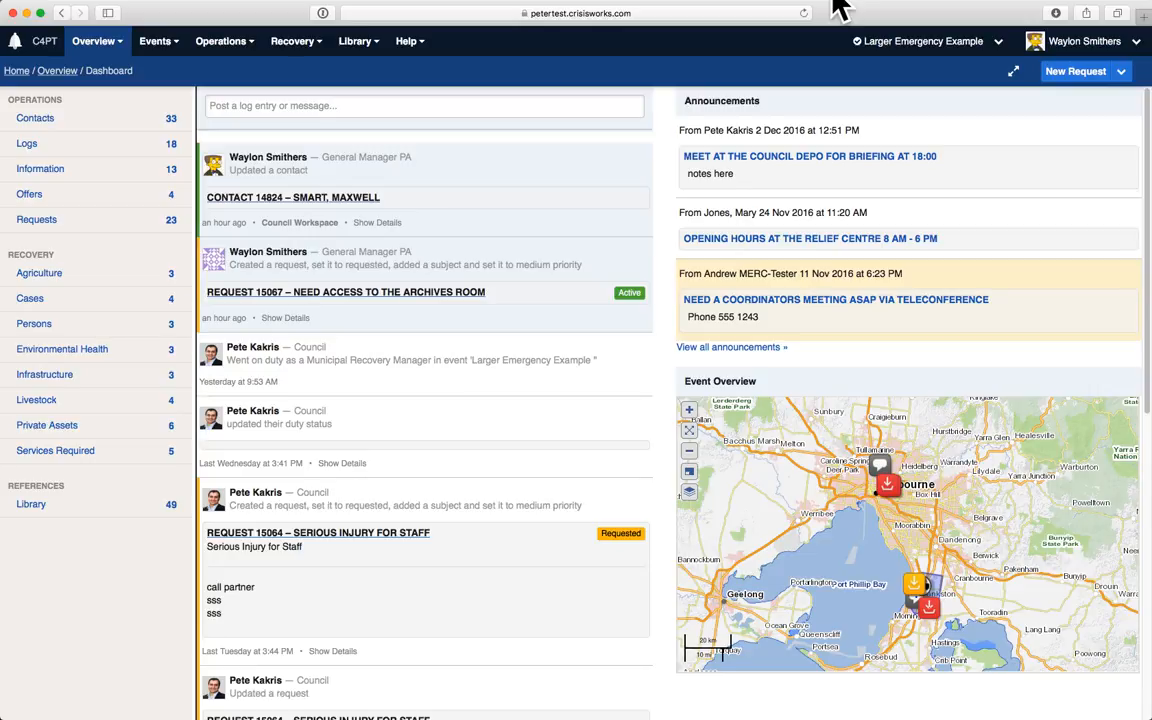
Go on duty as Communications Officer in the Larger Emergency Example event, in addition to the existing duties, and update the duty status
left_click(998, 42)
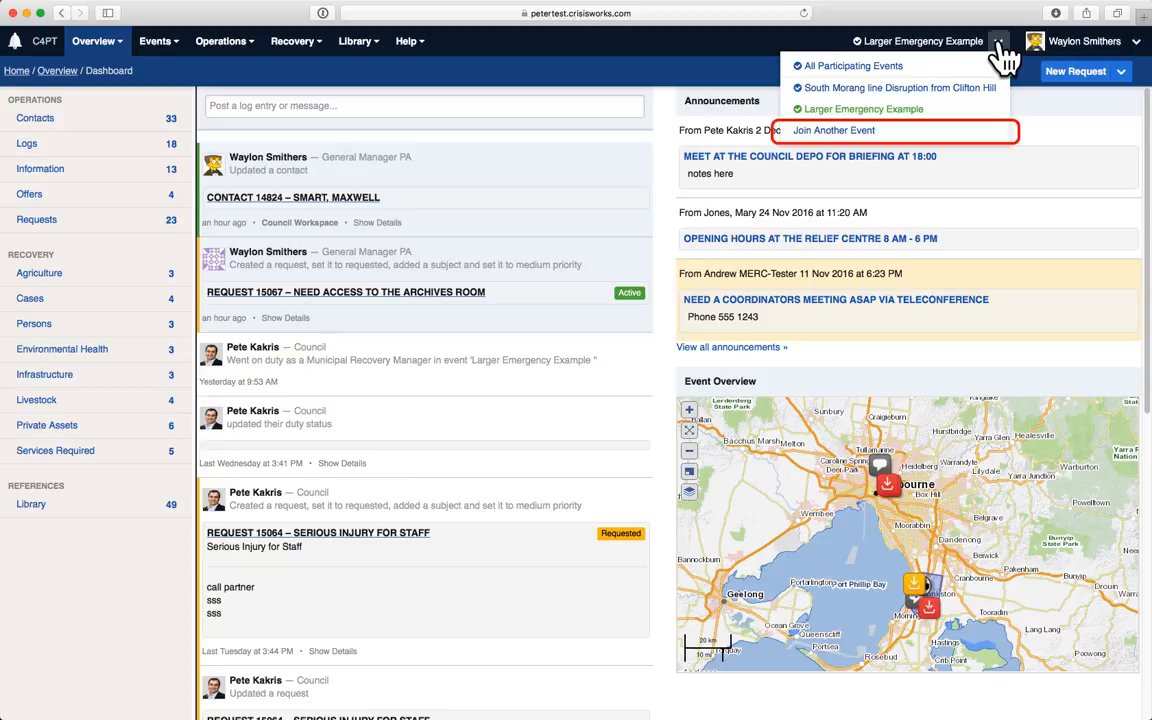
left_click(868, 132)
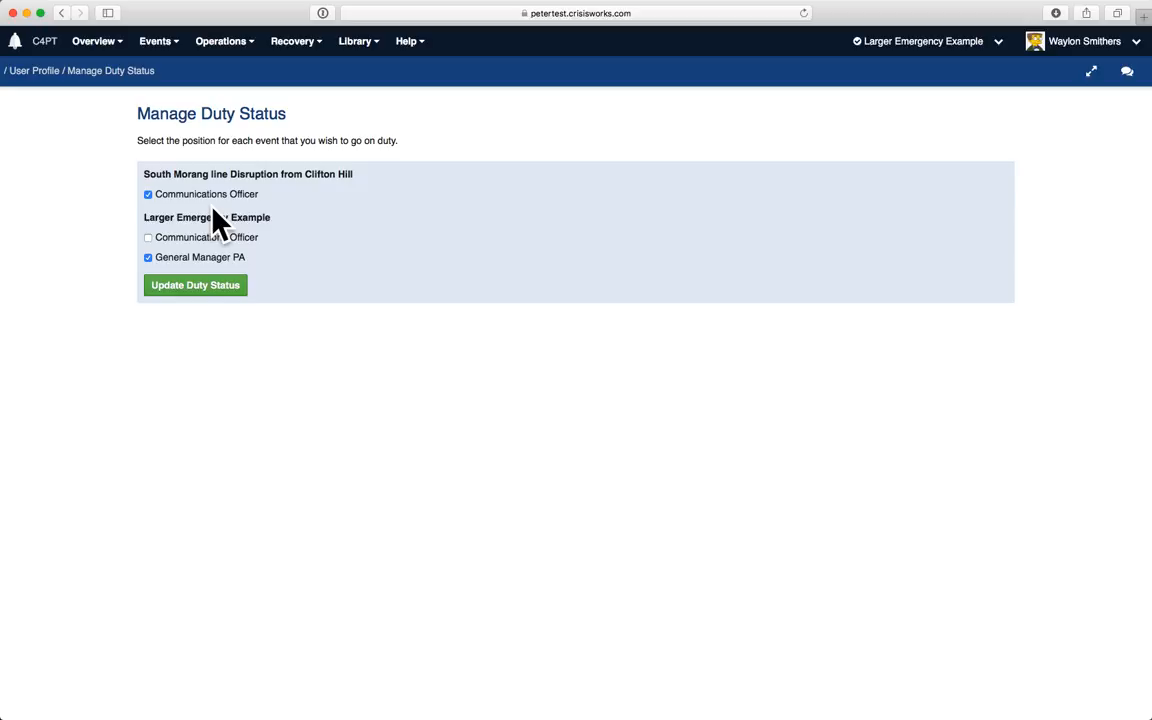
triple_click(212, 206)
left_click(213, 208)
left_click(228, 237)
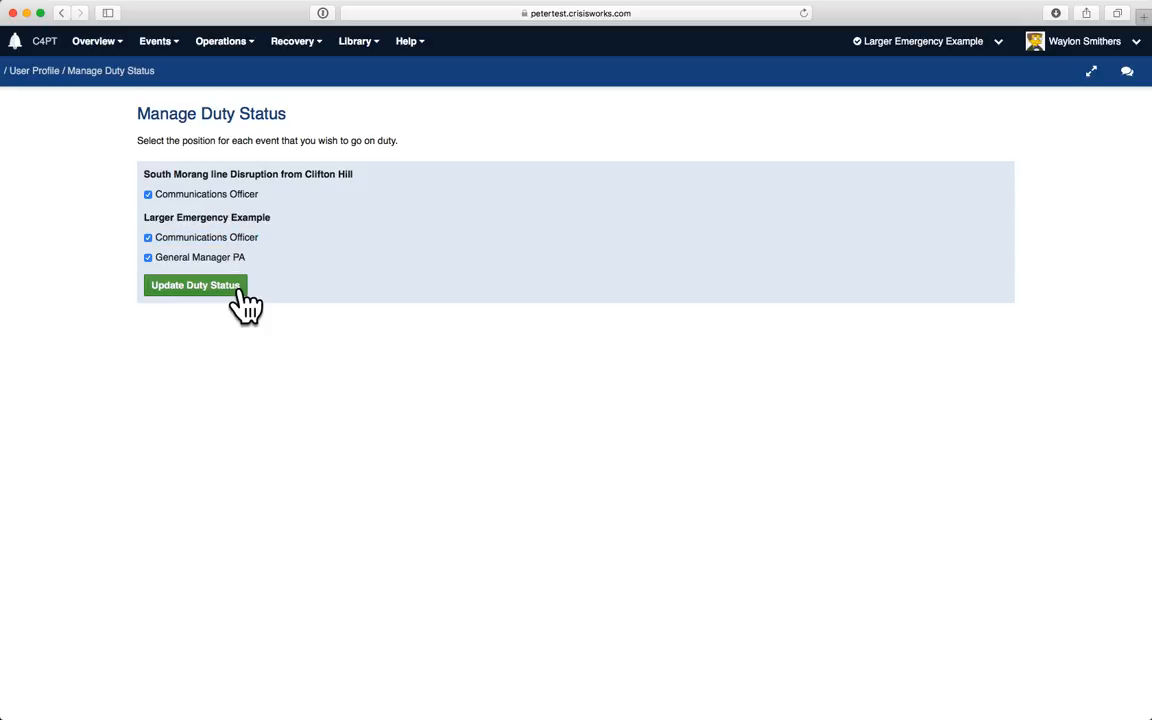
left_click(241, 292)
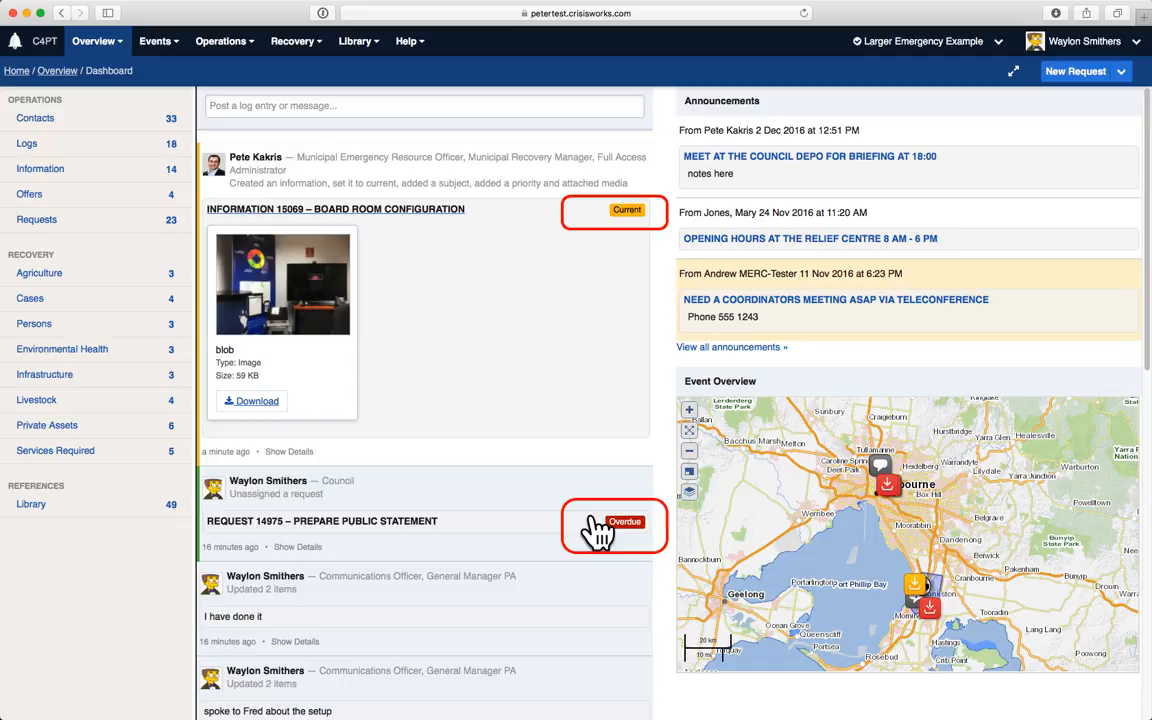
Start a new request and specify an existing contact, the Secret Agent at Control, as its requestor
left_click(1062, 86)
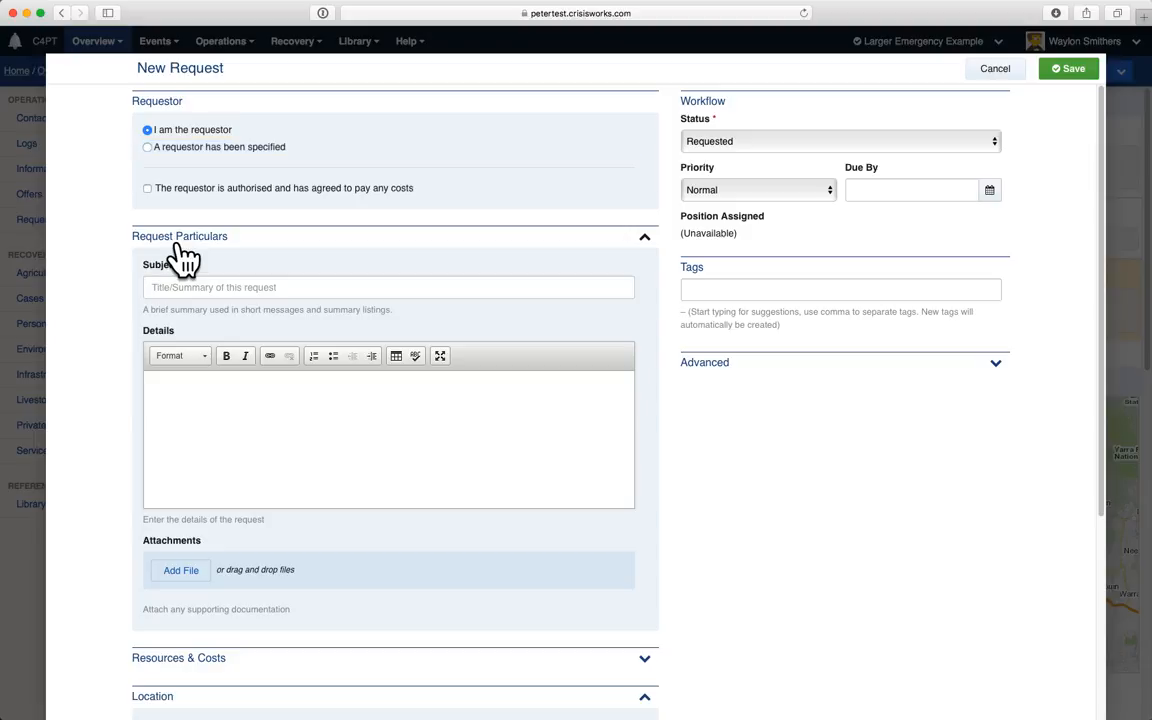
left_click(147, 147)
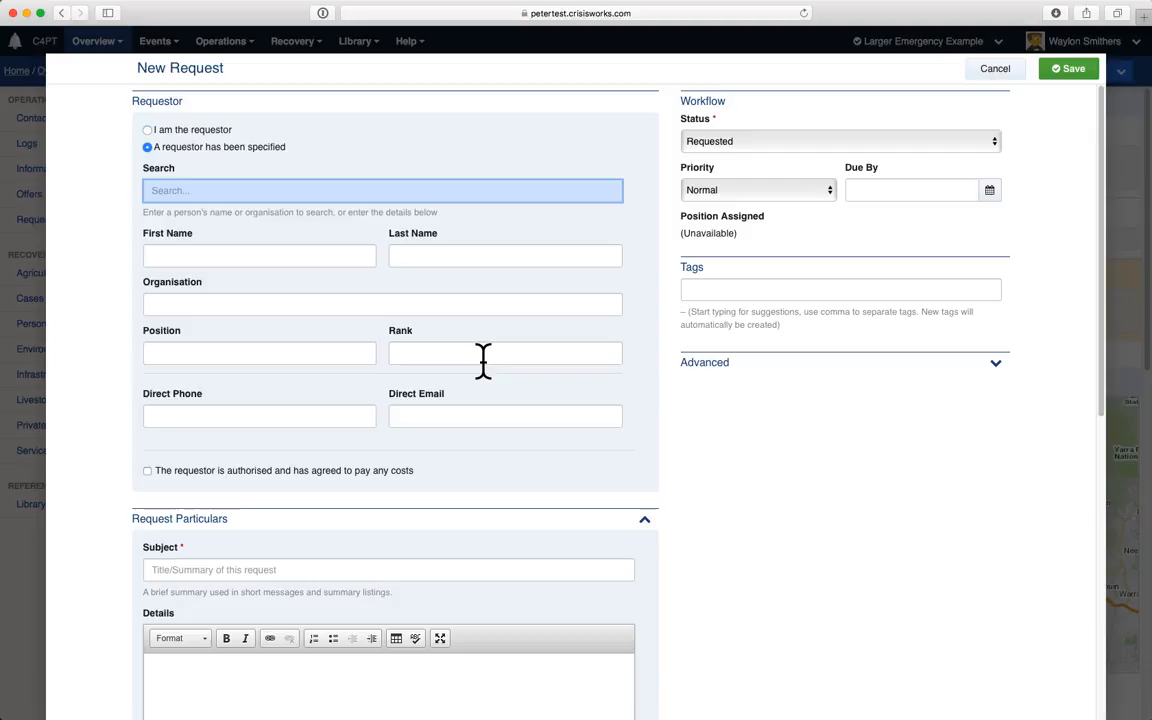
left_click(275, 184)
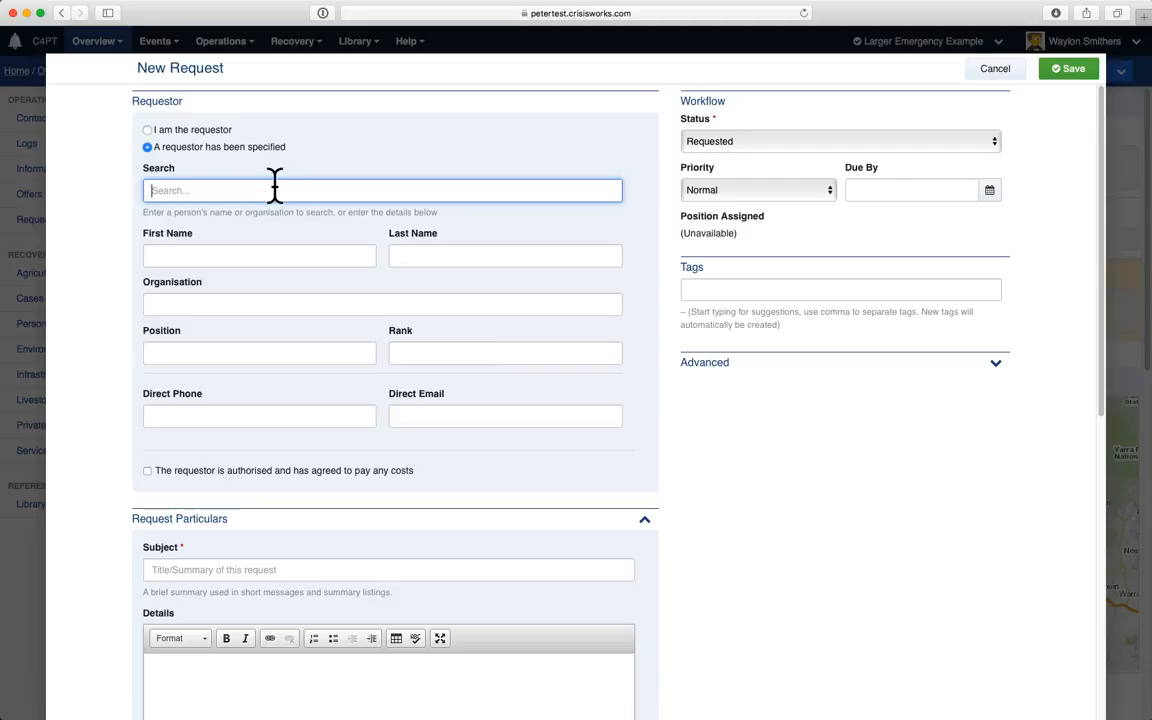
type("max*")
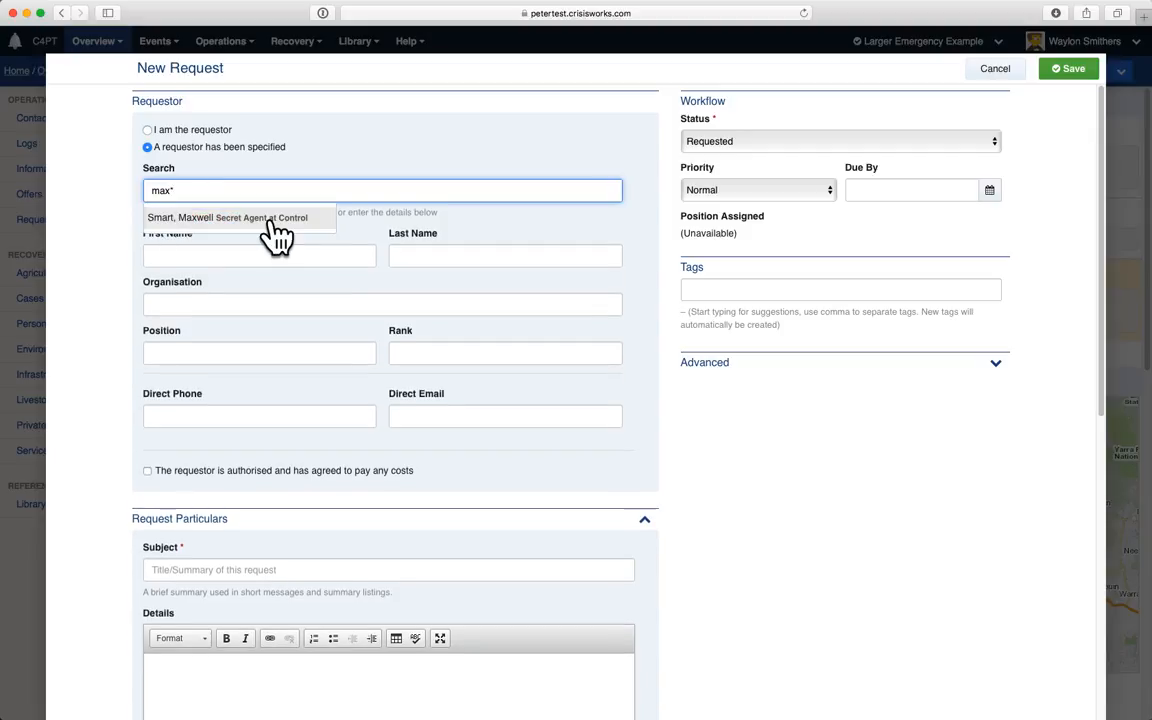
left_click(270, 220)
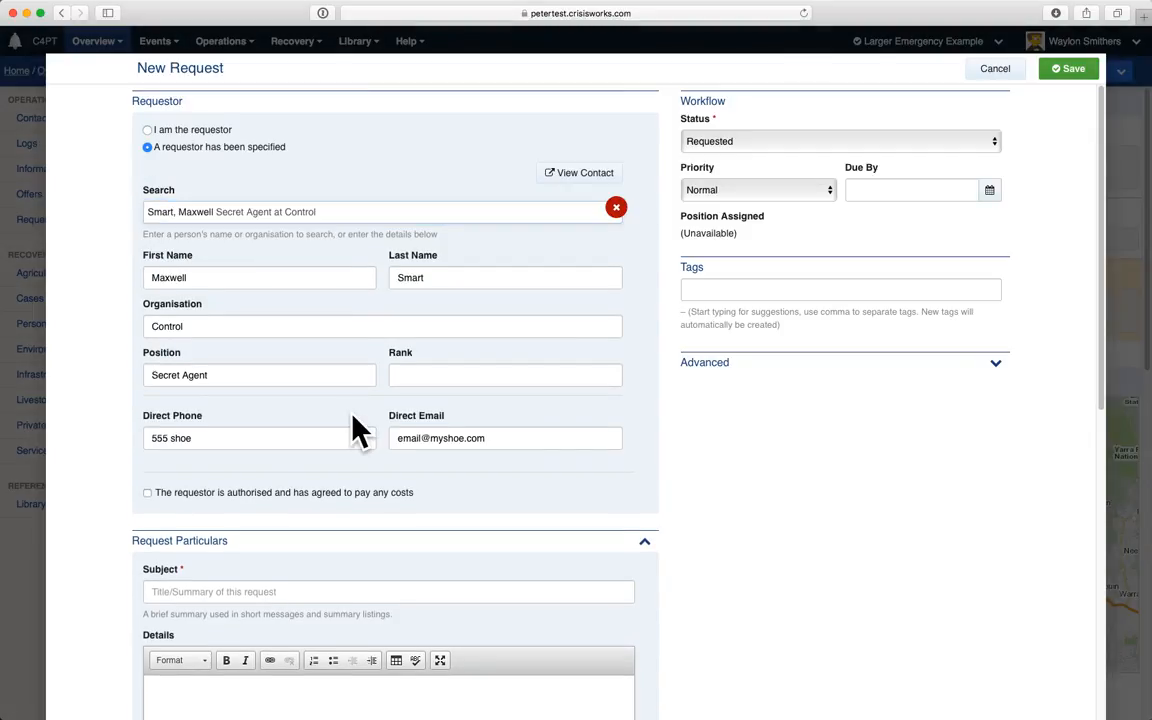
Enter the subject "New shoe" and a bulleted details list with the items "size 9" and "with built in phone"
scroll(358, 430, "down", 2)
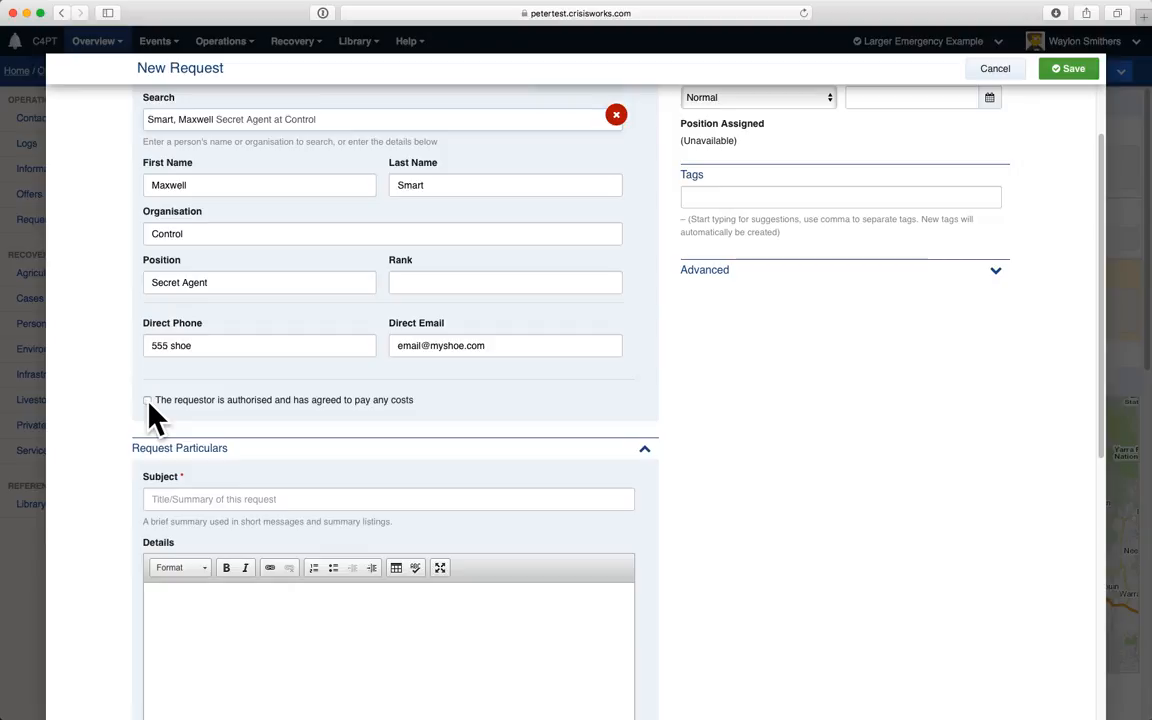
left_click(286, 502)
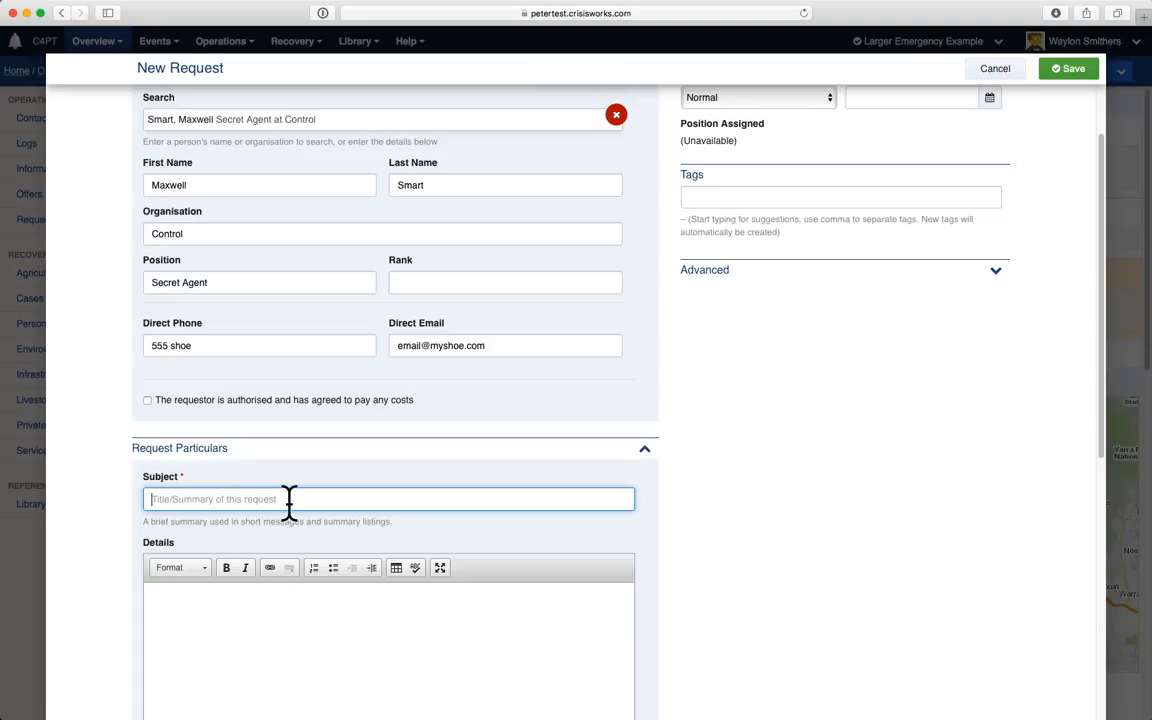
type("New shoe")
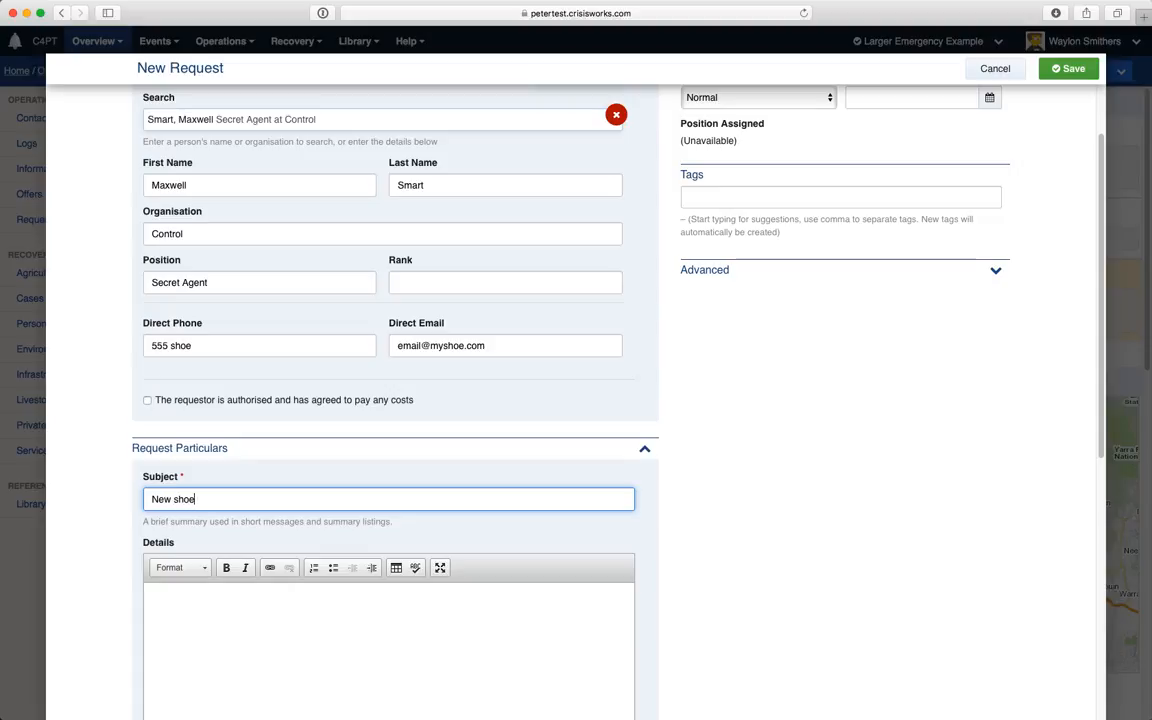
left_click(351, 649)
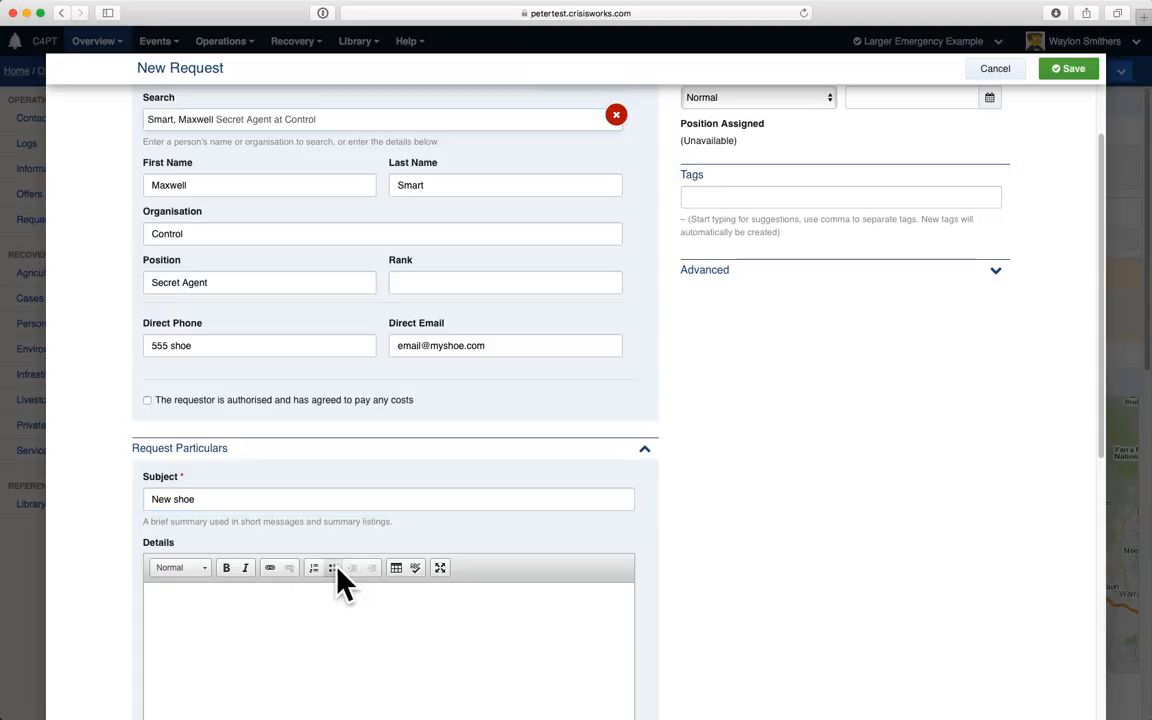
left_click(333, 568)
type("size 9")
key("Return")
type("with built in phone")
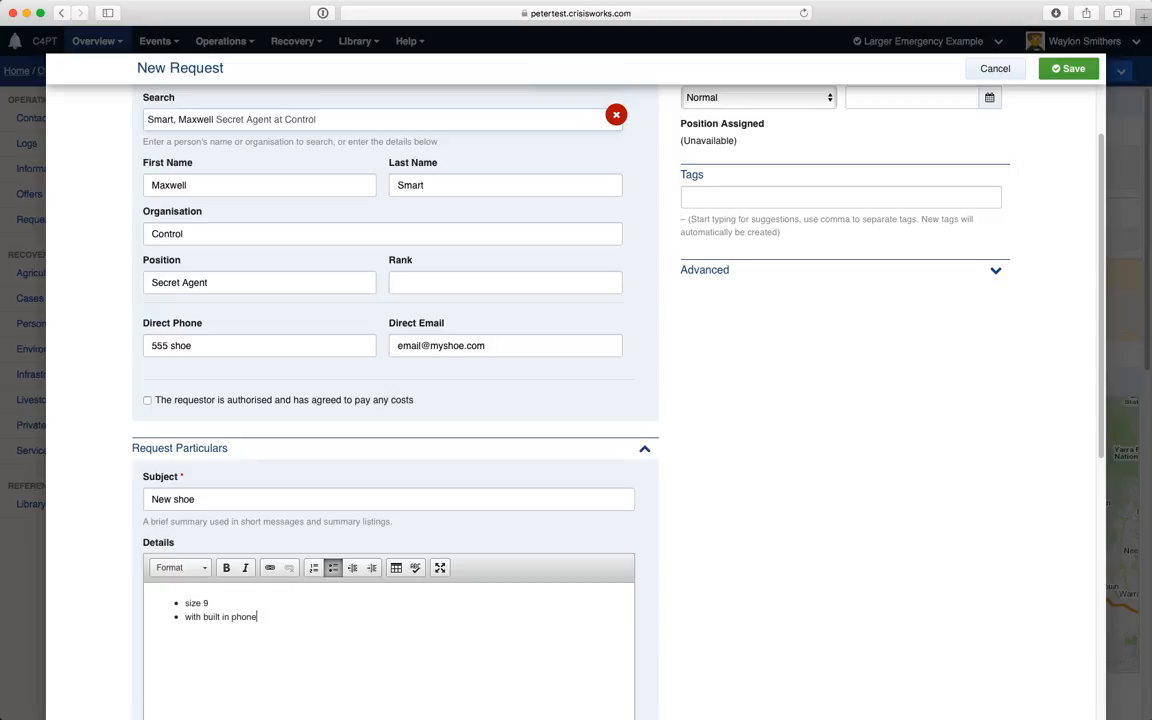
End the bulleted list in the details and insert a table with 3 rows and 2 columns below it
scroll(681, 560, "down", 3)
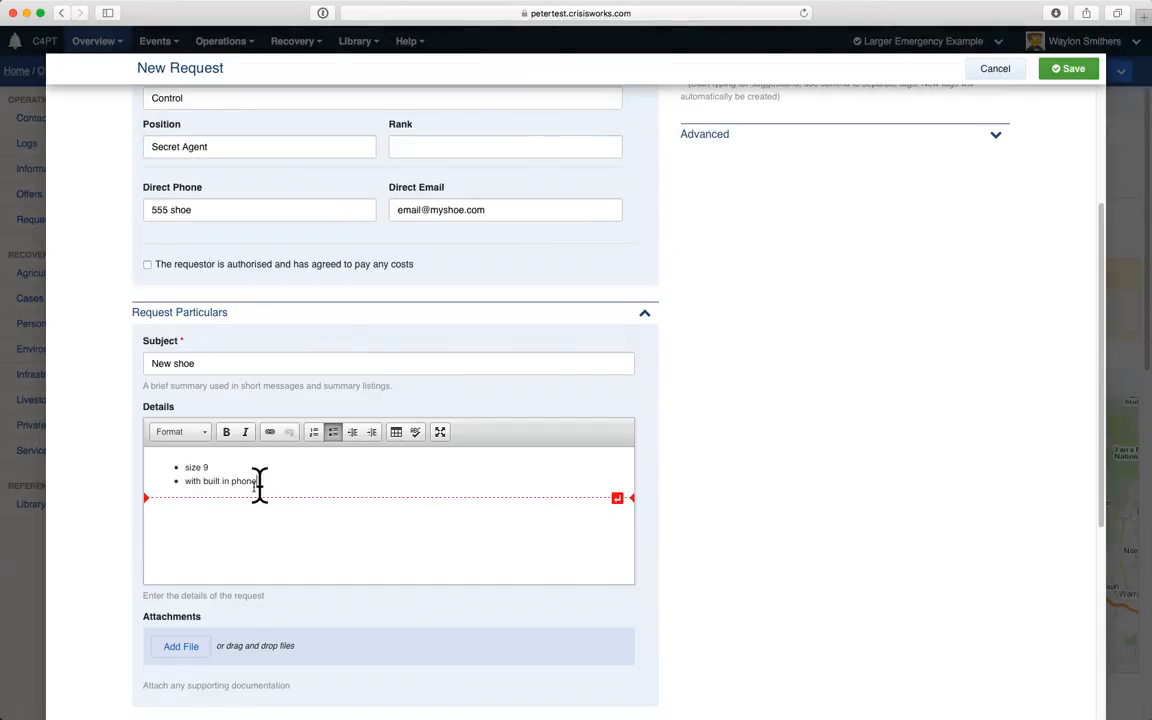
left_click(333, 436)
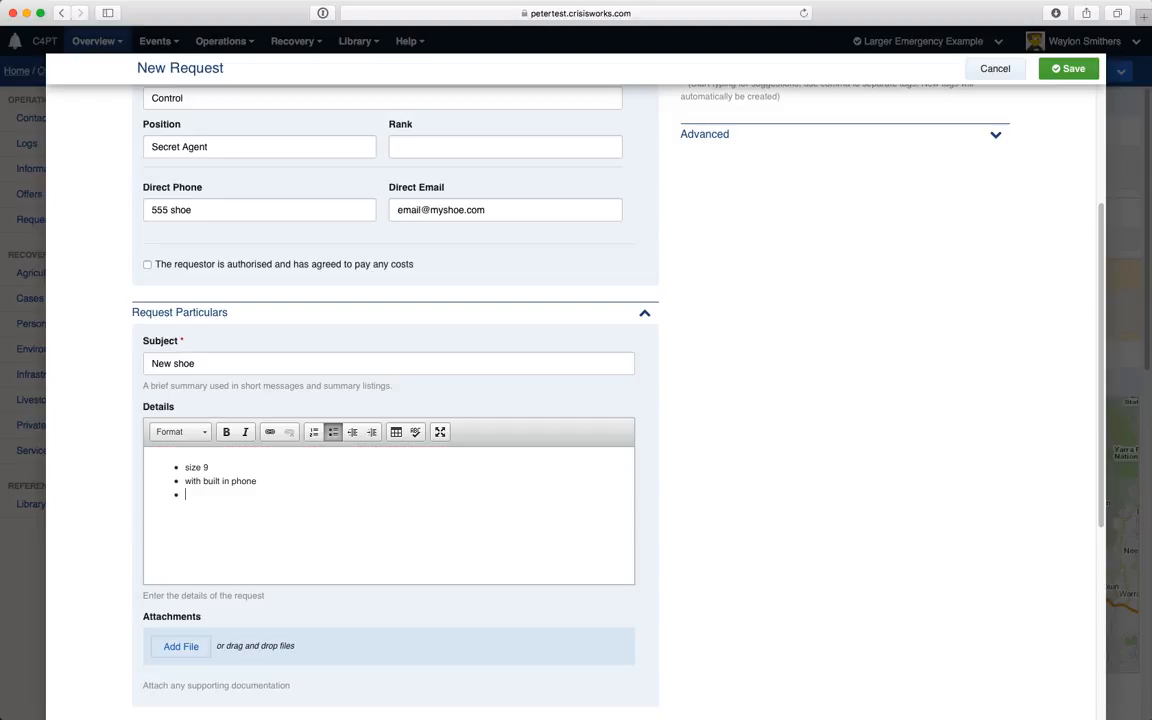
left_click(394, 434)
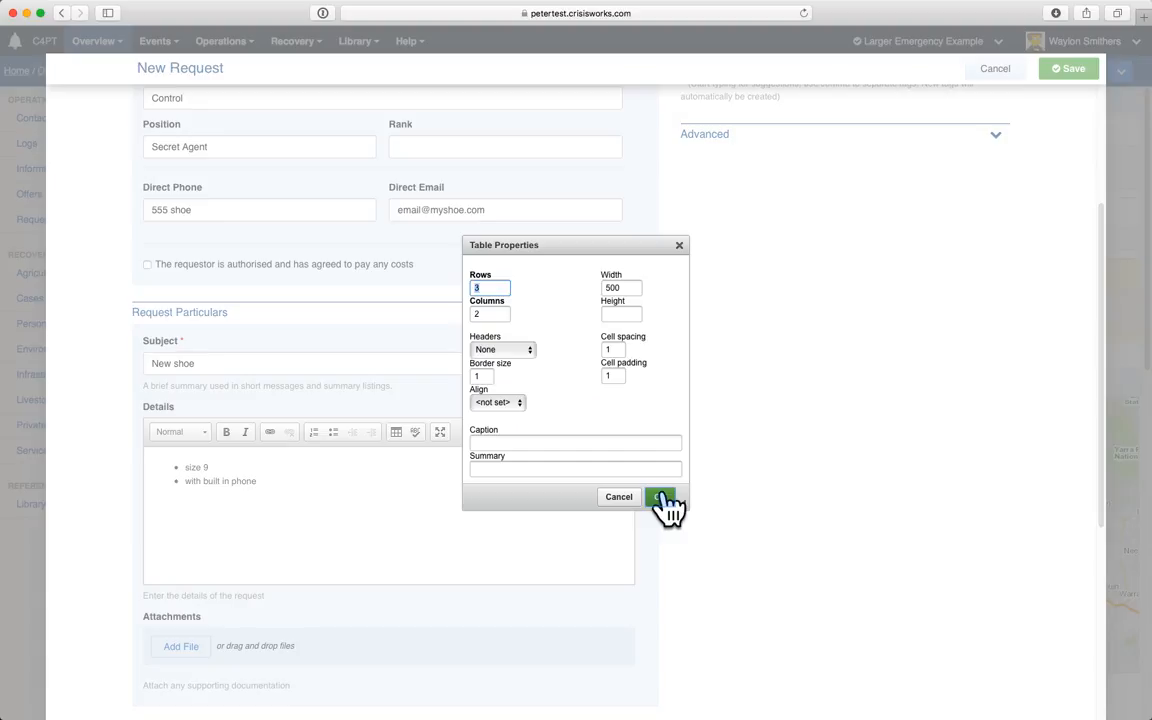
left_click(662, 497)
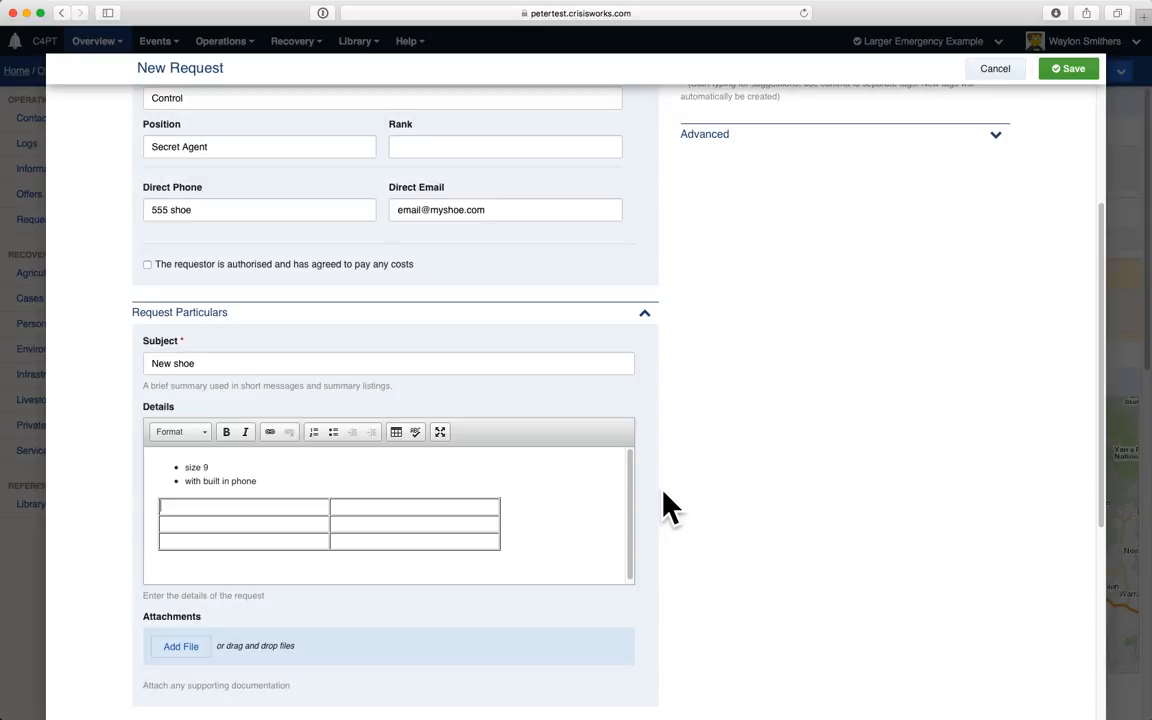
Fill the table's first row with "sdsad" and "asd", and view the details editor in full screen before returning to the form
type("sdsad")
left_click(476, 508)
type("asd")
left_click(440, 432)
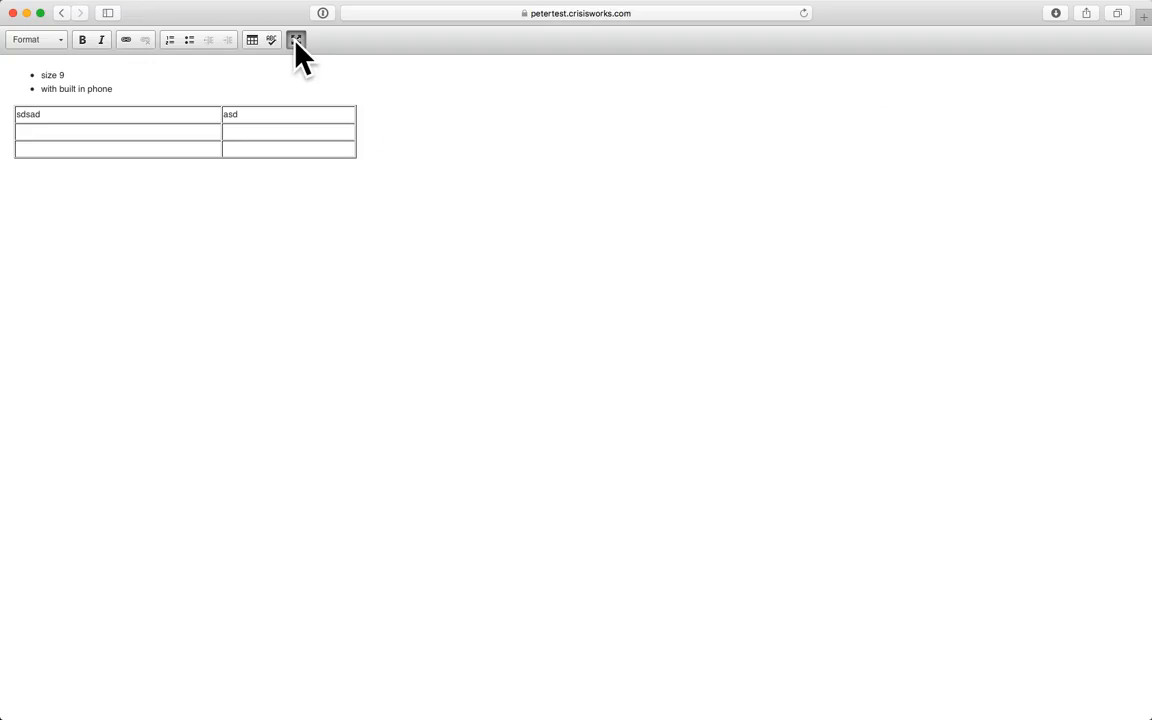
left_click(296, 40)
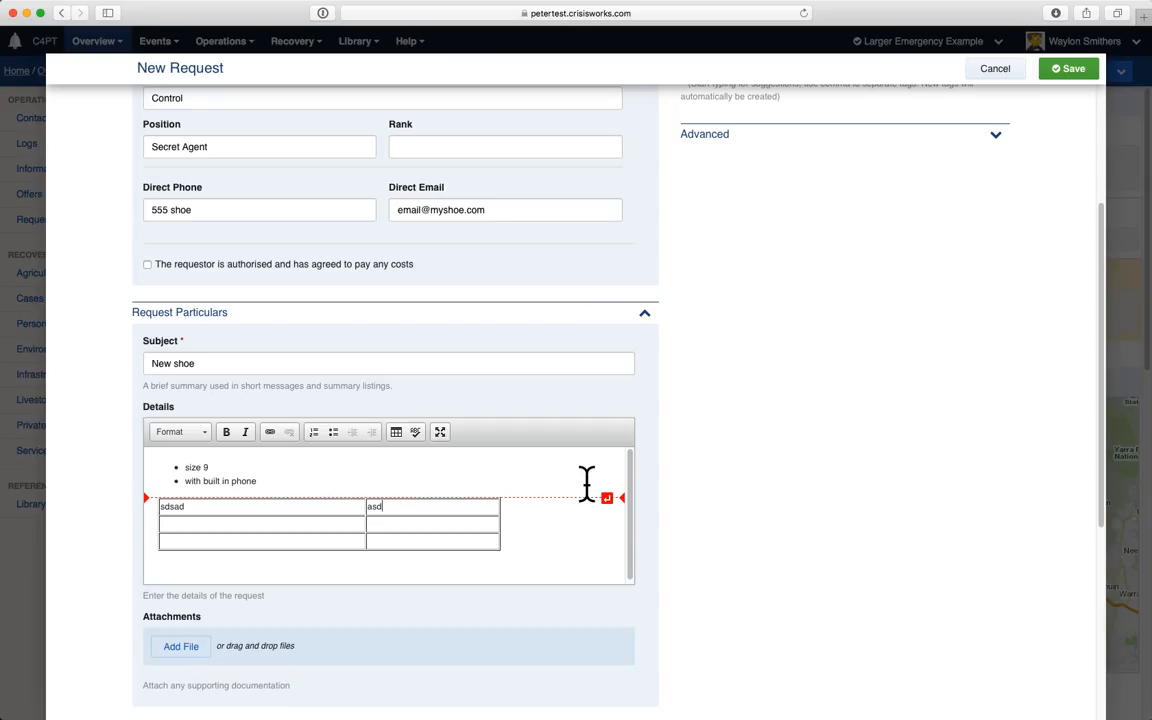
Tag the request with the suggested tags "equipment" and "Comms"
scroll(586, 482, "up", 5)
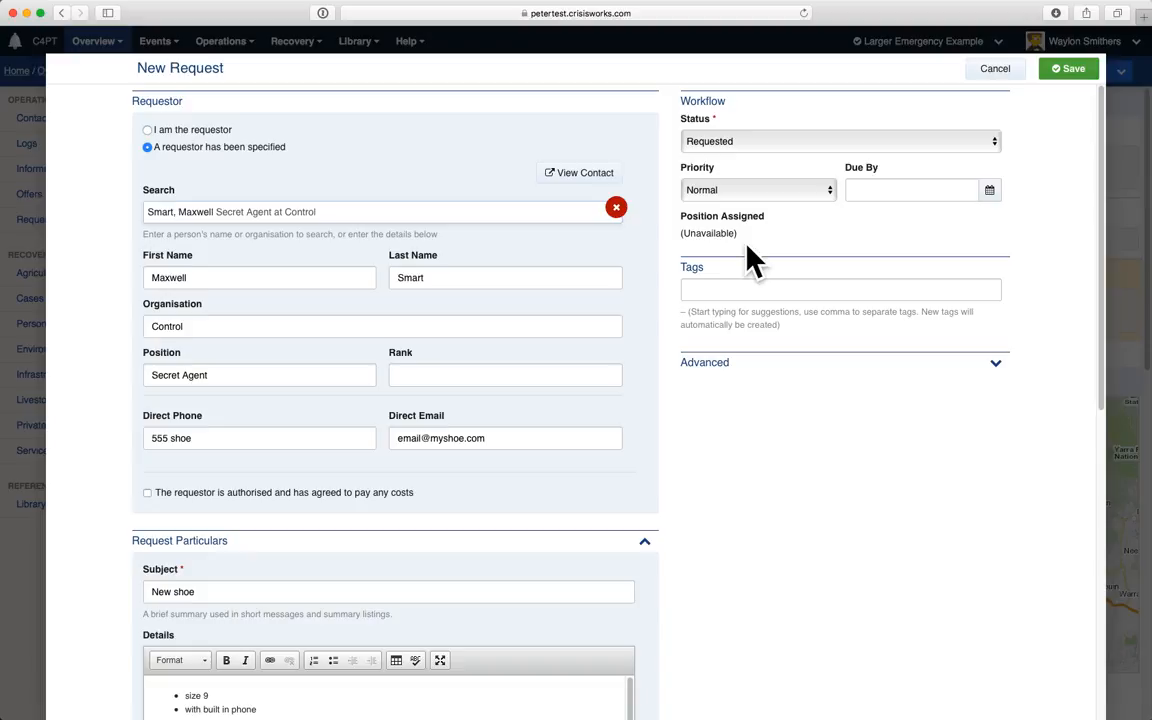
left_click(963, 292)
type("equipmnmet")
double_click(745, 290)
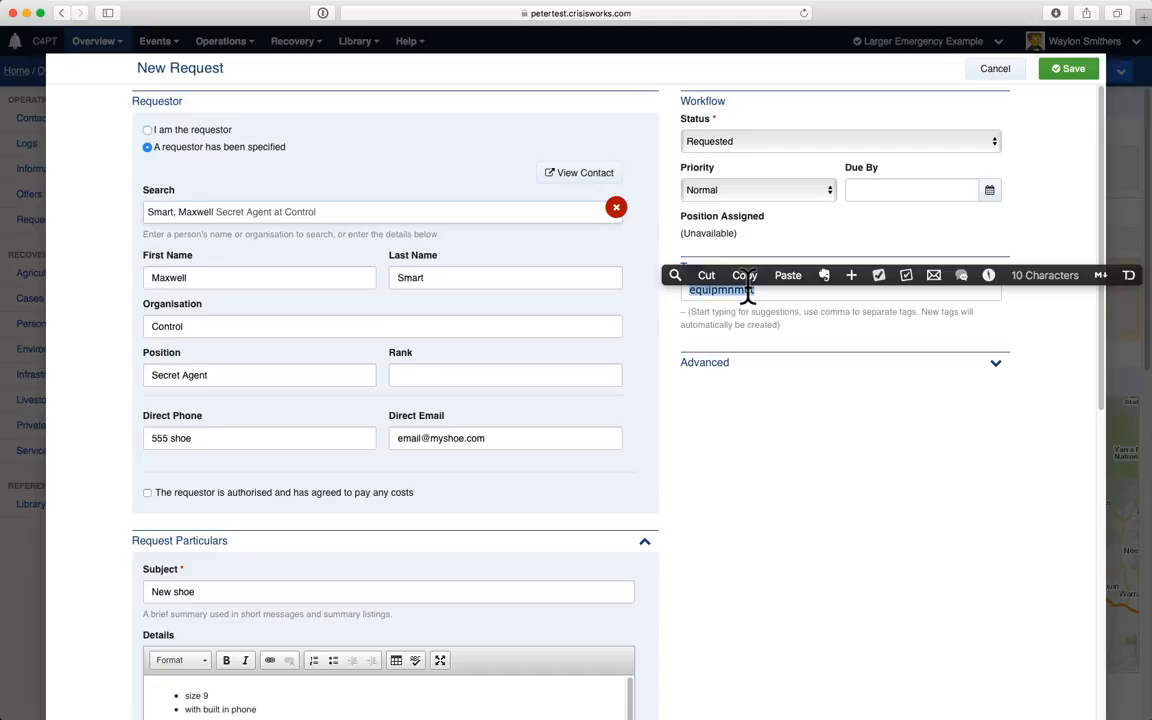
key("BackSpace")
type("equ")
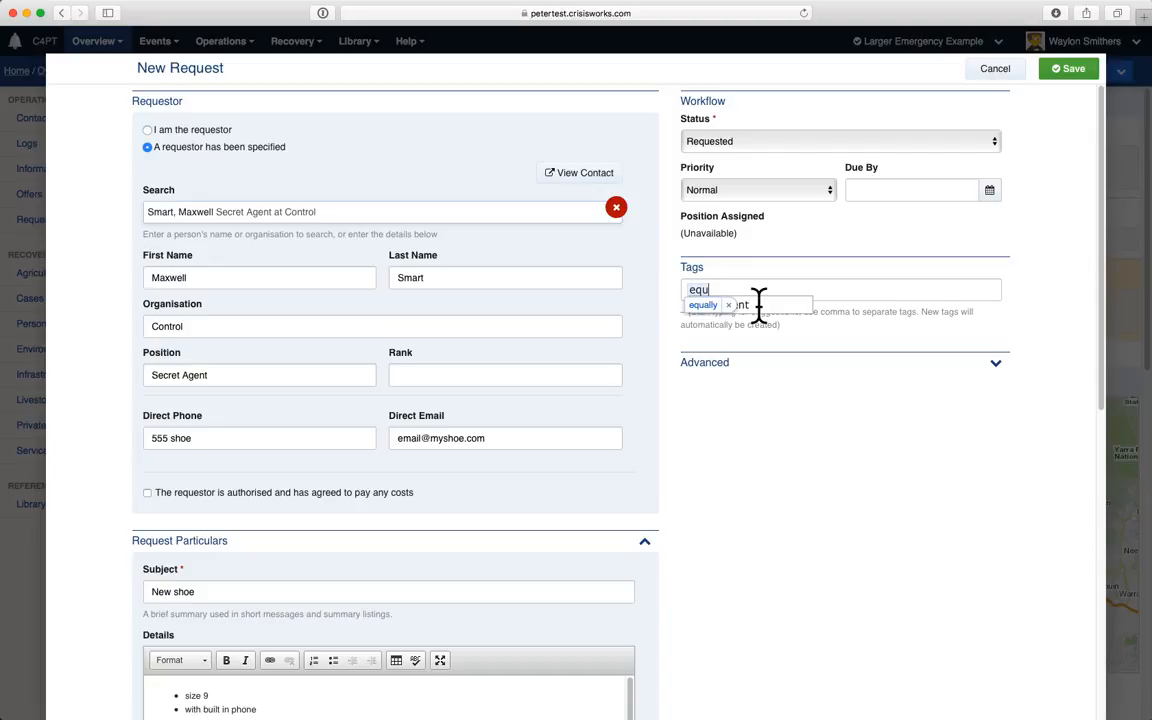
left_click(759, 305)
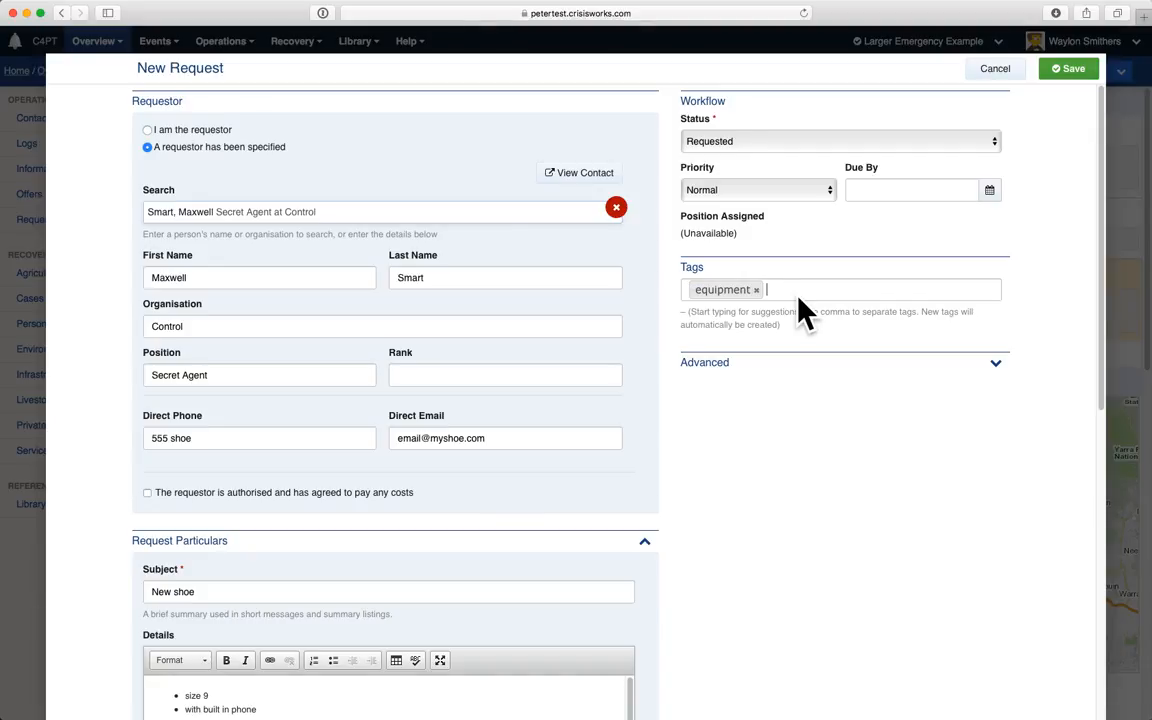
type("com")
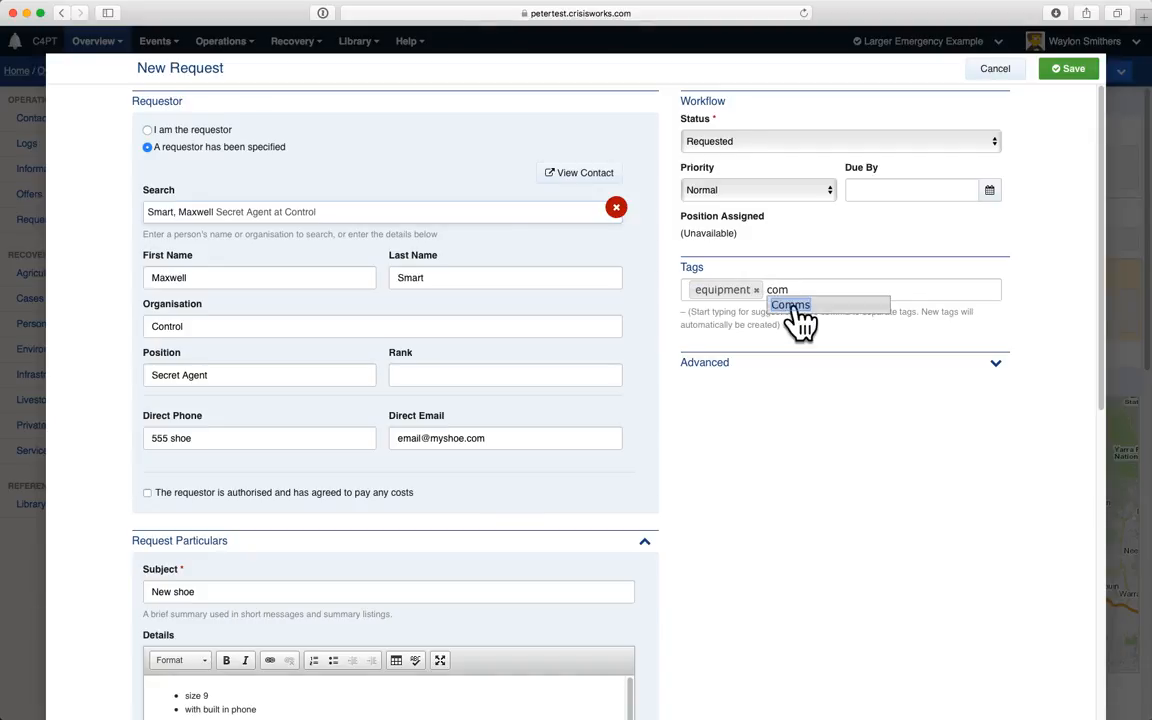
left_click(797, 318)
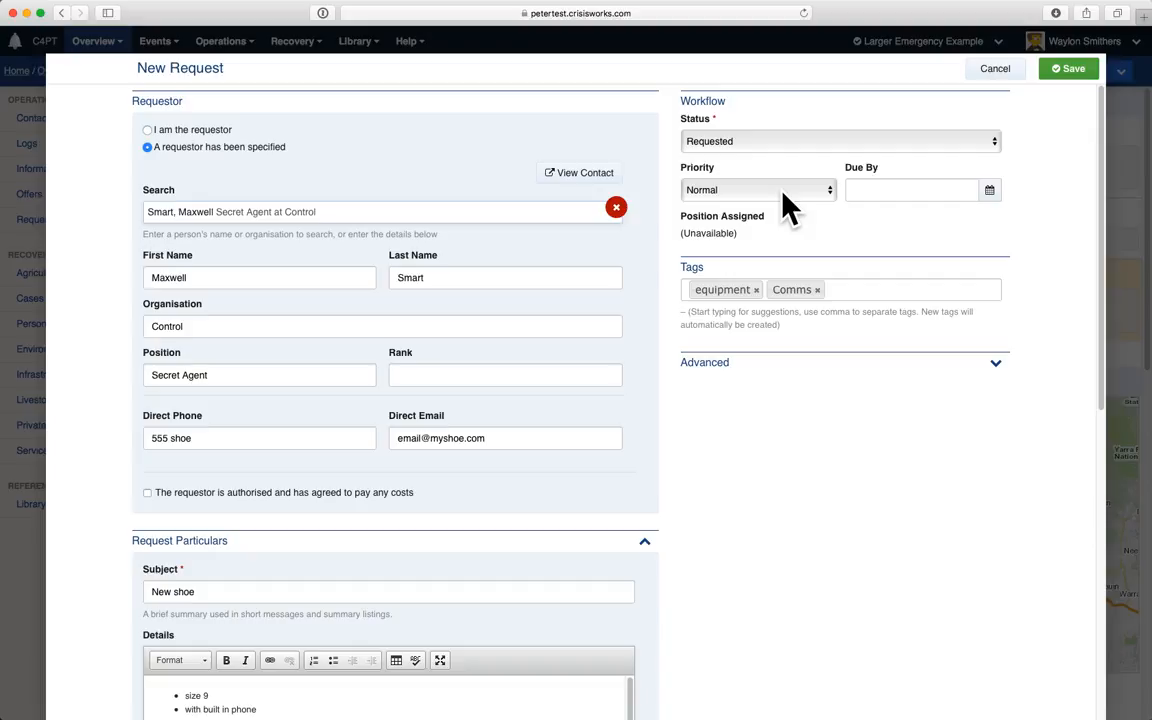
Set the request's priority to High and its due date to 16/12/2016 03:00 pm
left_click(788, 195)
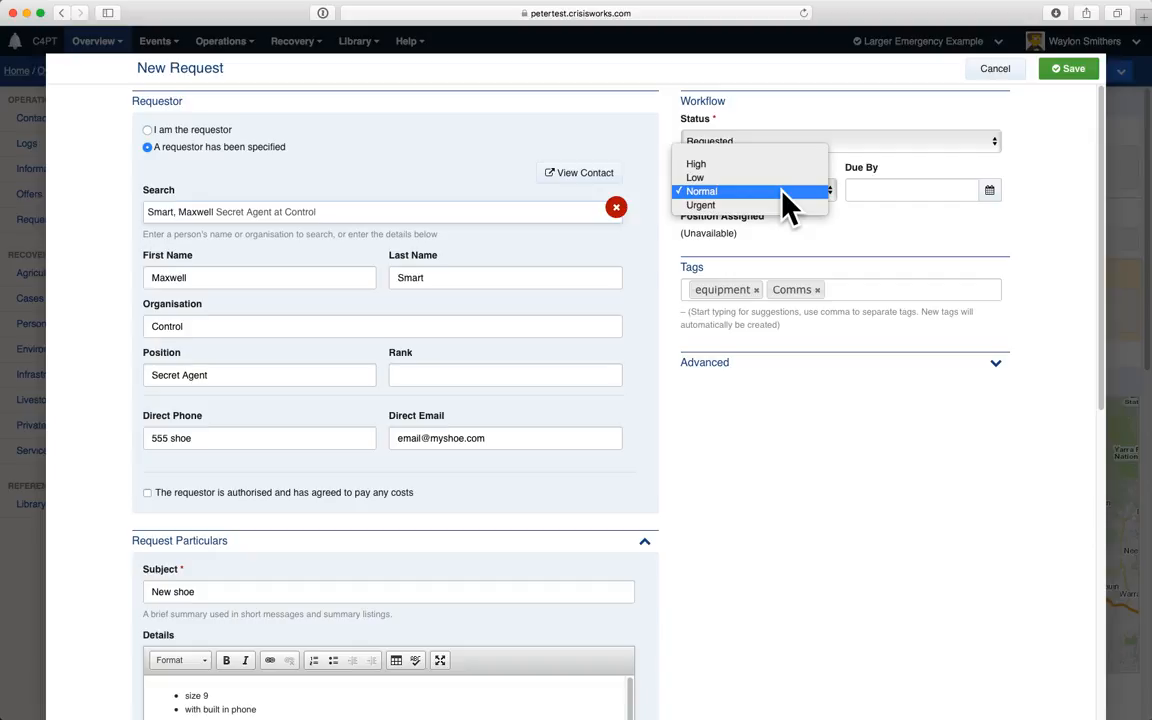
left_click(785, 164)
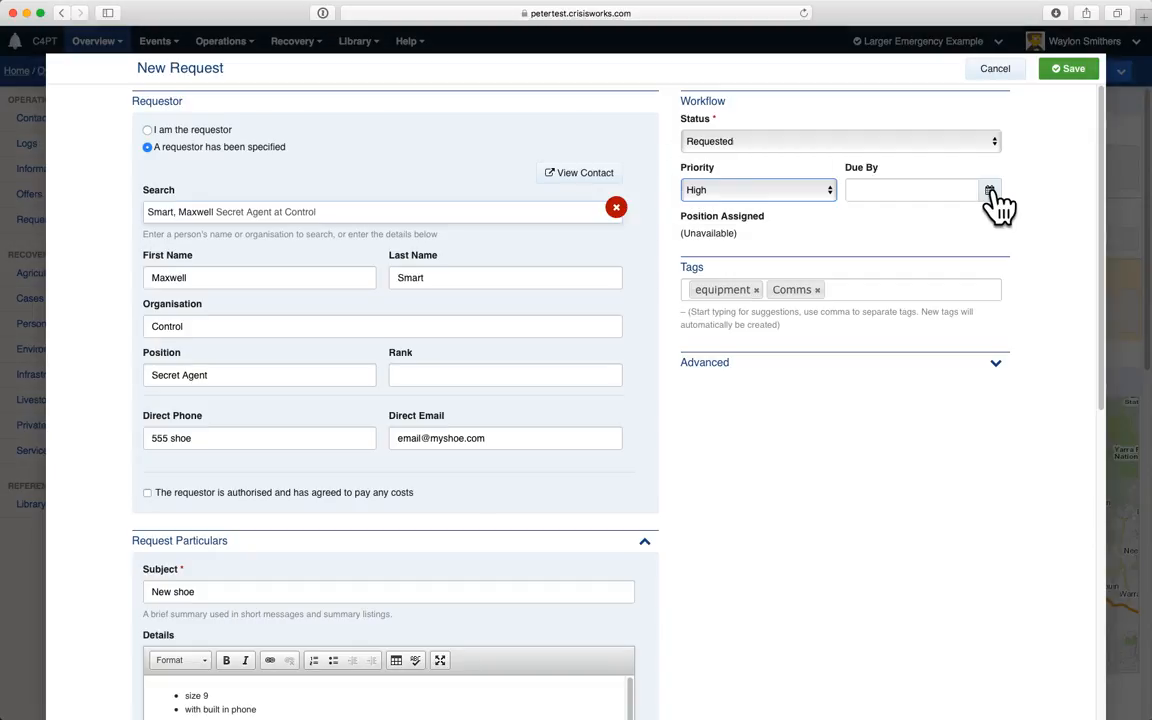
left_click(991, 193)
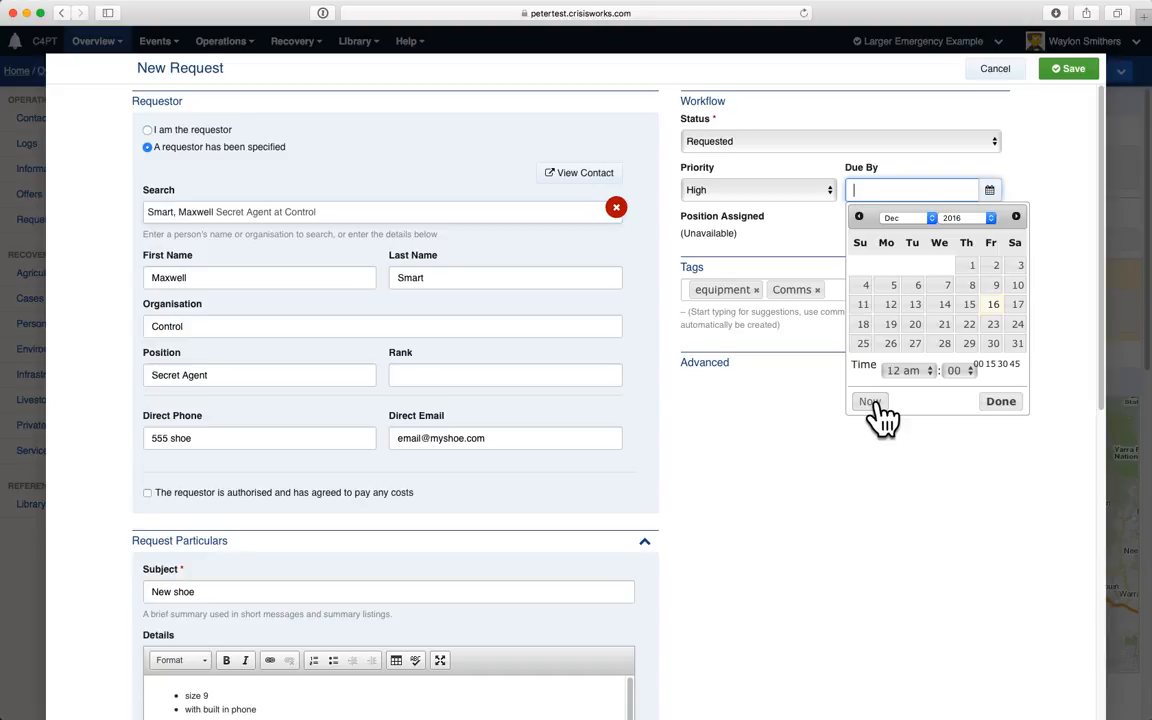
left_click(872, 402)
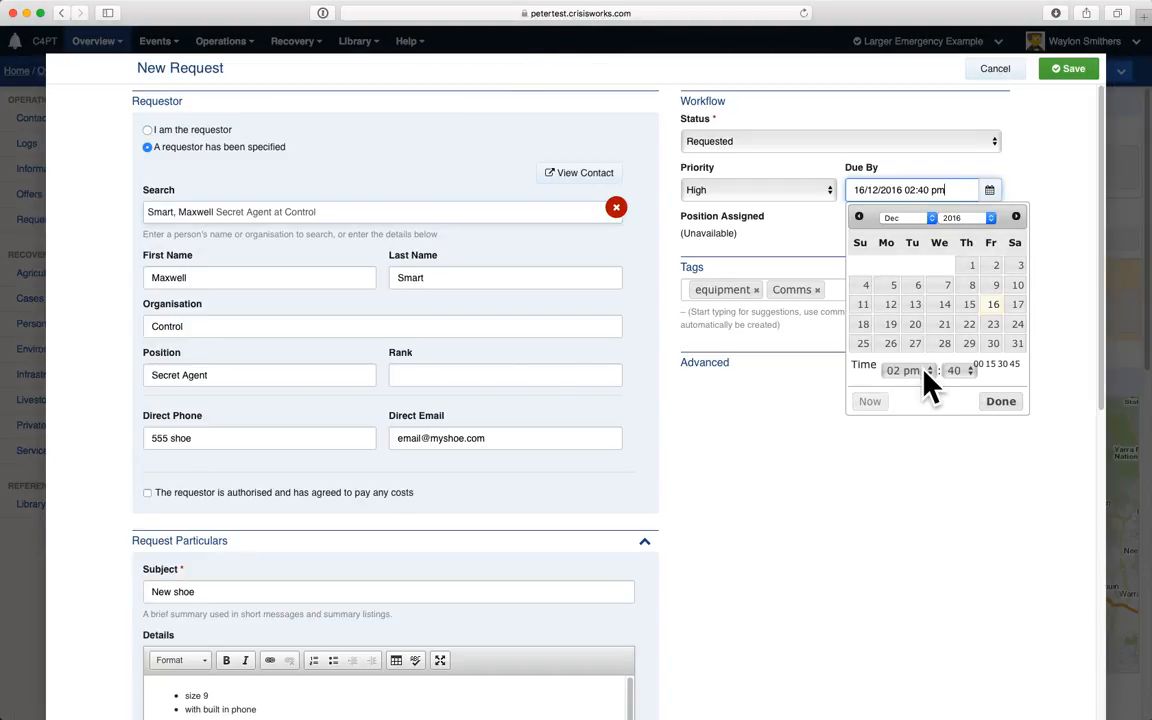
left_click(928, 372)
left_click(918, 393)
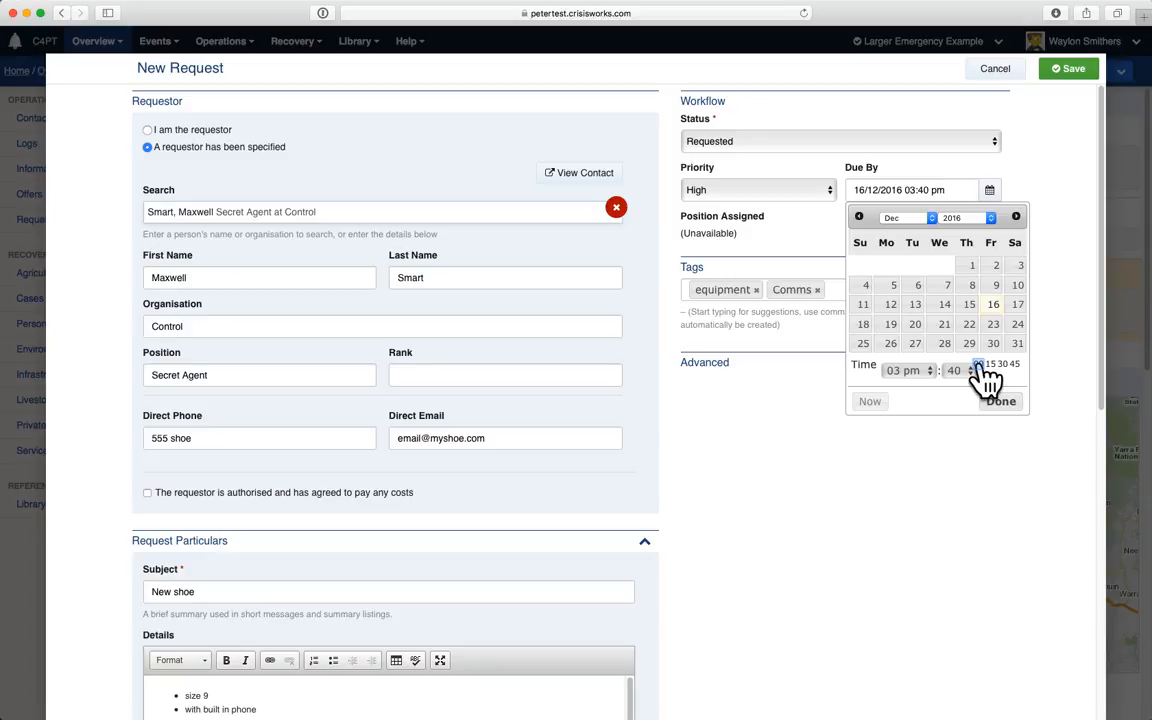
left_click(979, 364)
left_click(1002, 403)
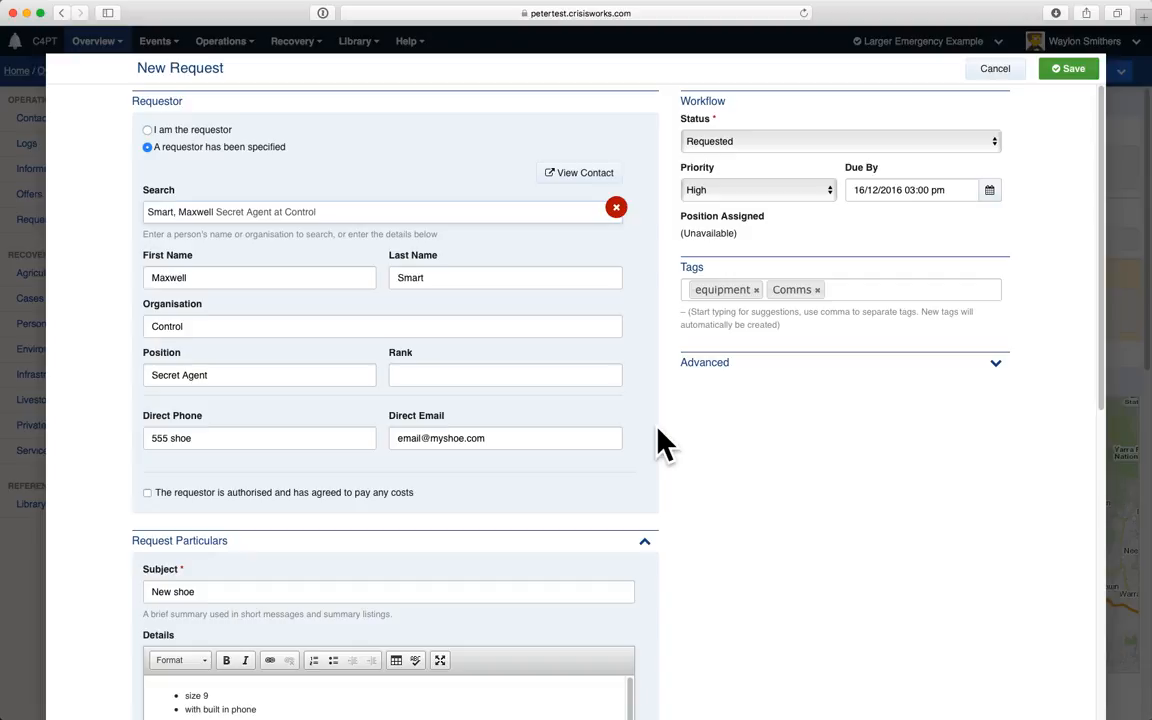
Search properties by partial street address and set the request's location to the suggested Frankston property
scroll(662, 442, "down", 5)
scroll(688, 442, "down", 2)
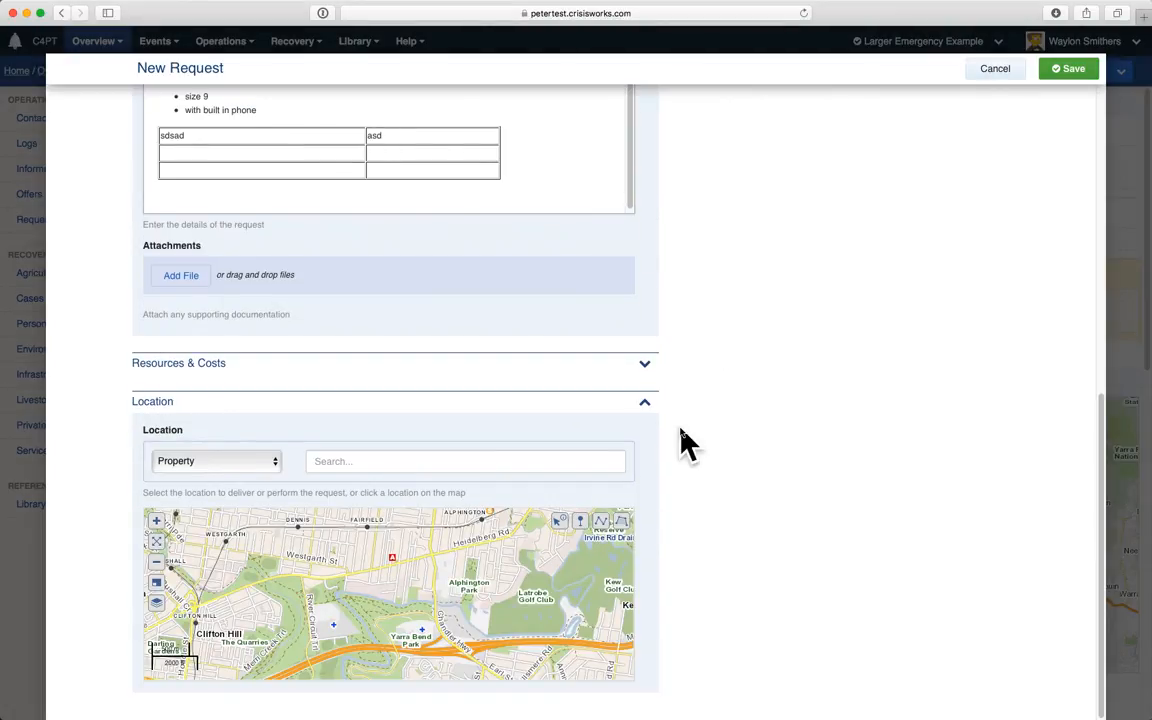
left_click(527, 460)
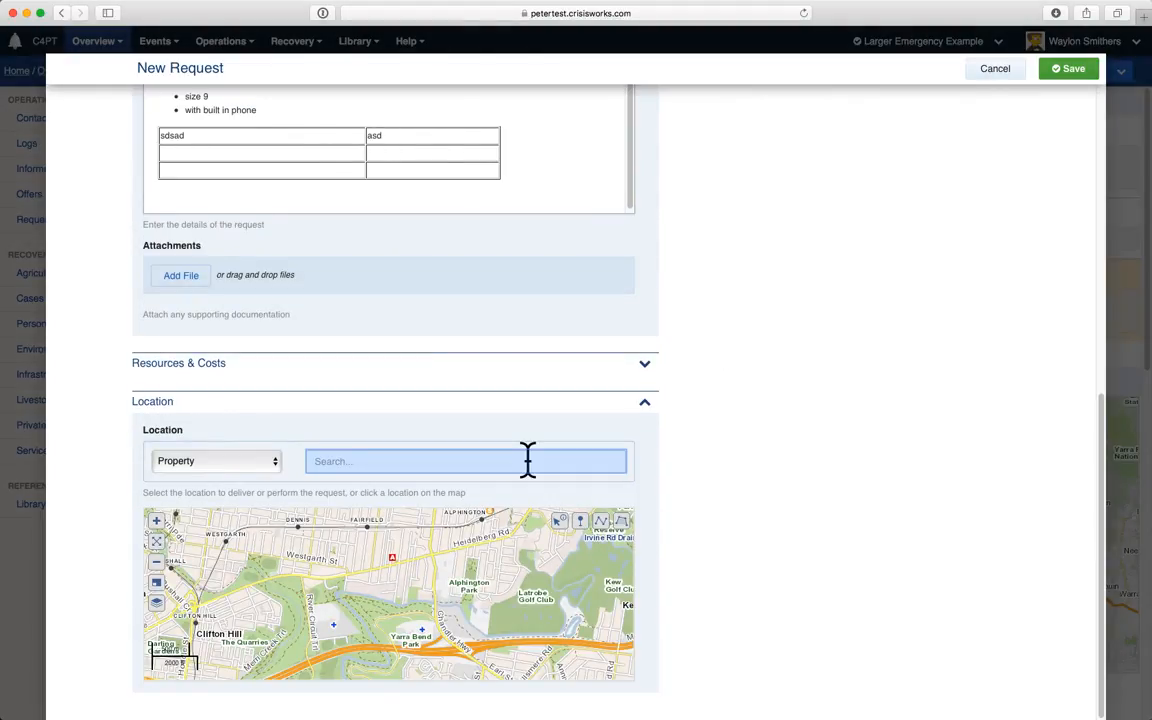
left_click(529, 460)
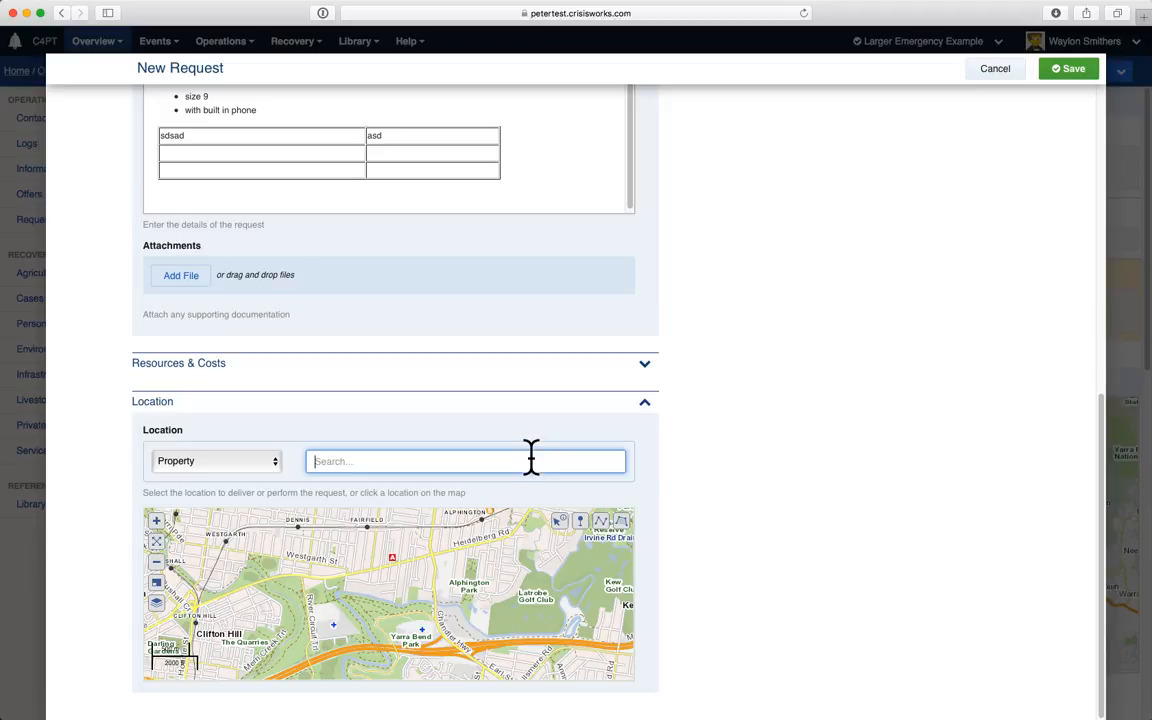
type("33 par")
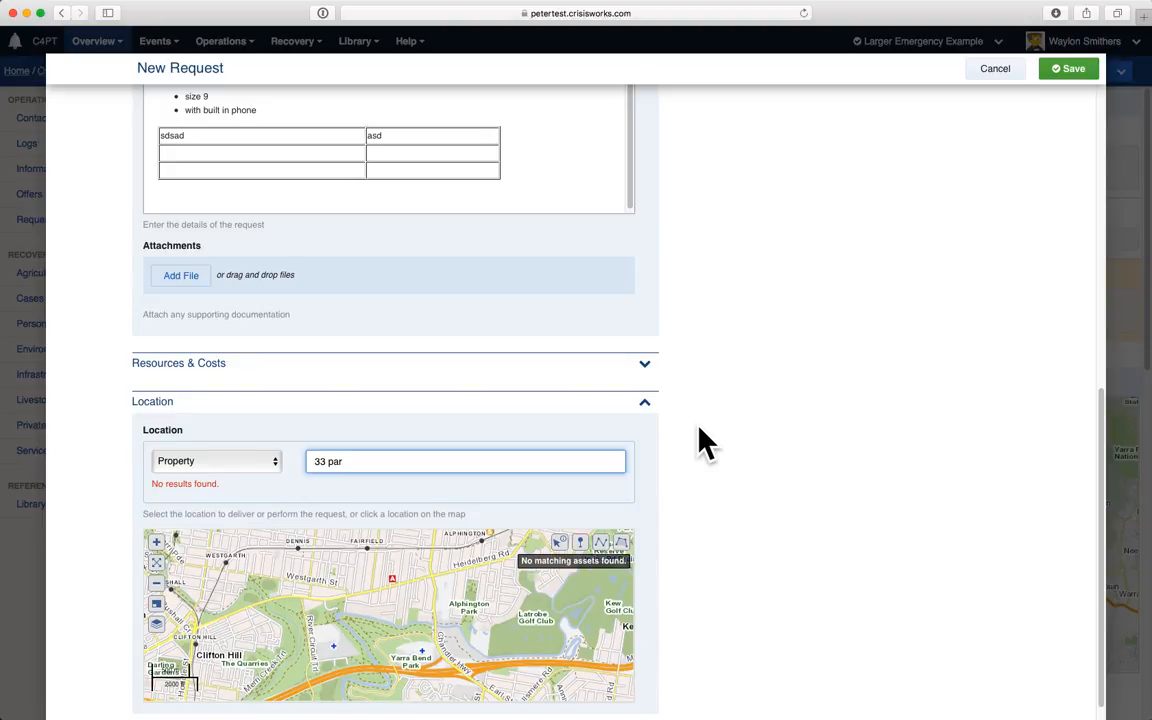
scroll(704, 441, "down", 1)
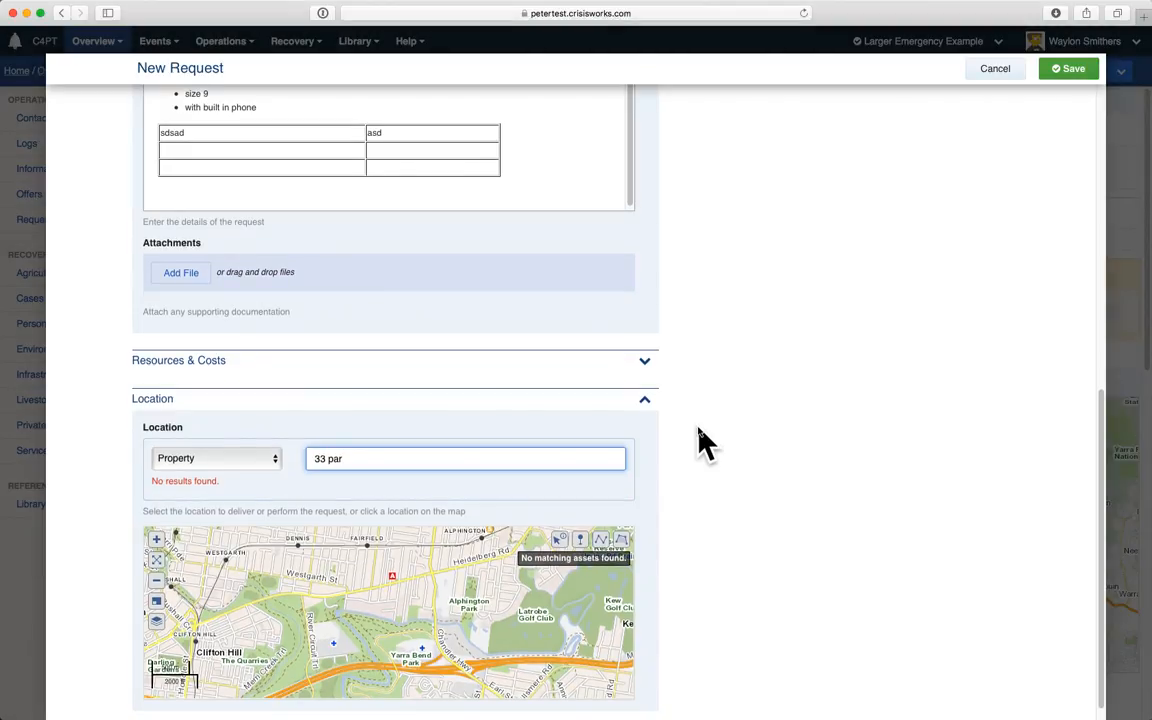
key("BackSpace")
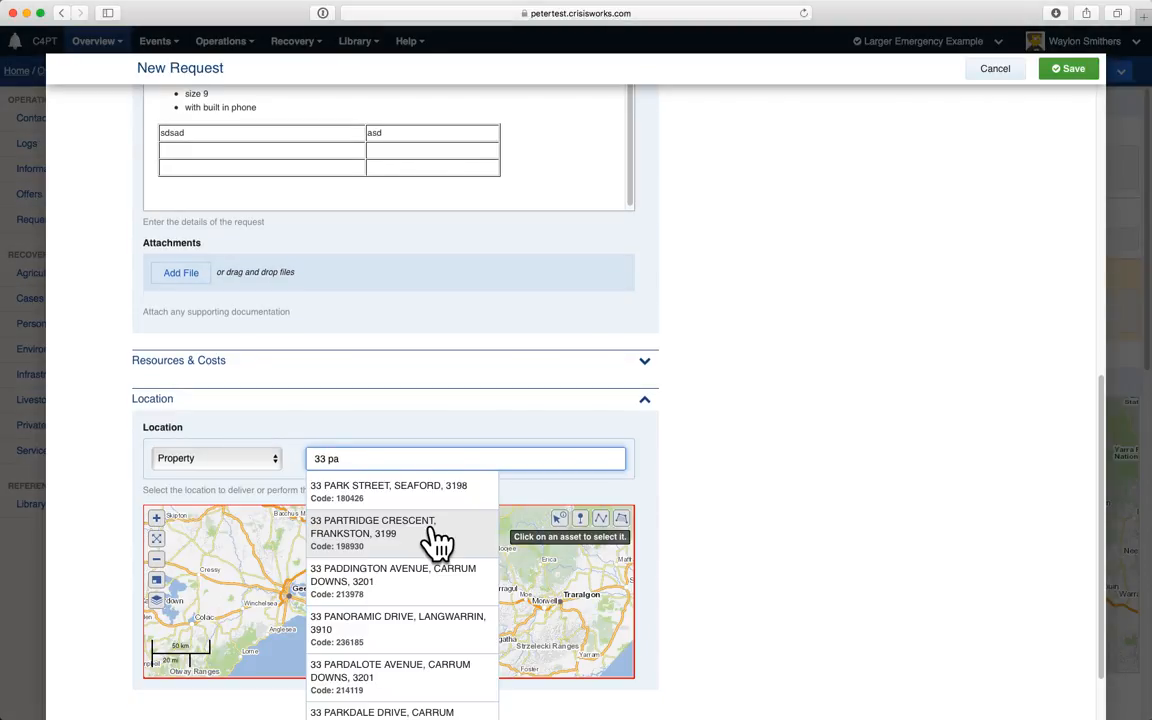
left_click(437, 540)
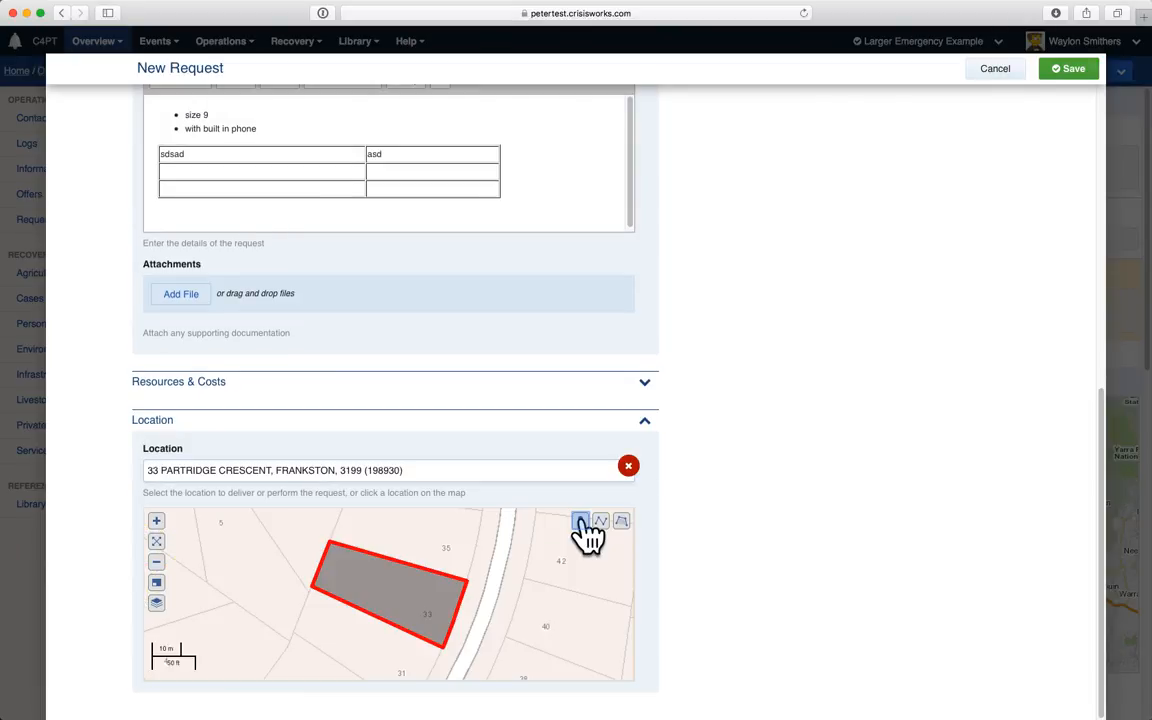
Add a point on the location map beside the road next to the selected property and save the new request
left_click(580, 521)
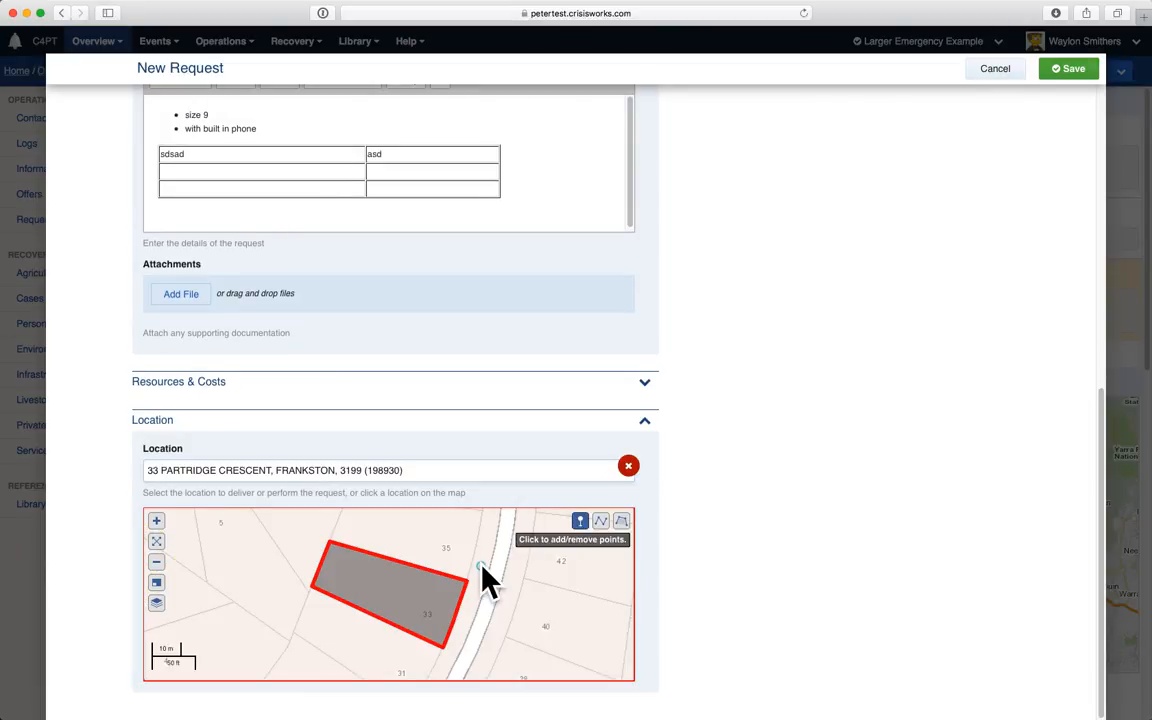
left_click(481, 566)
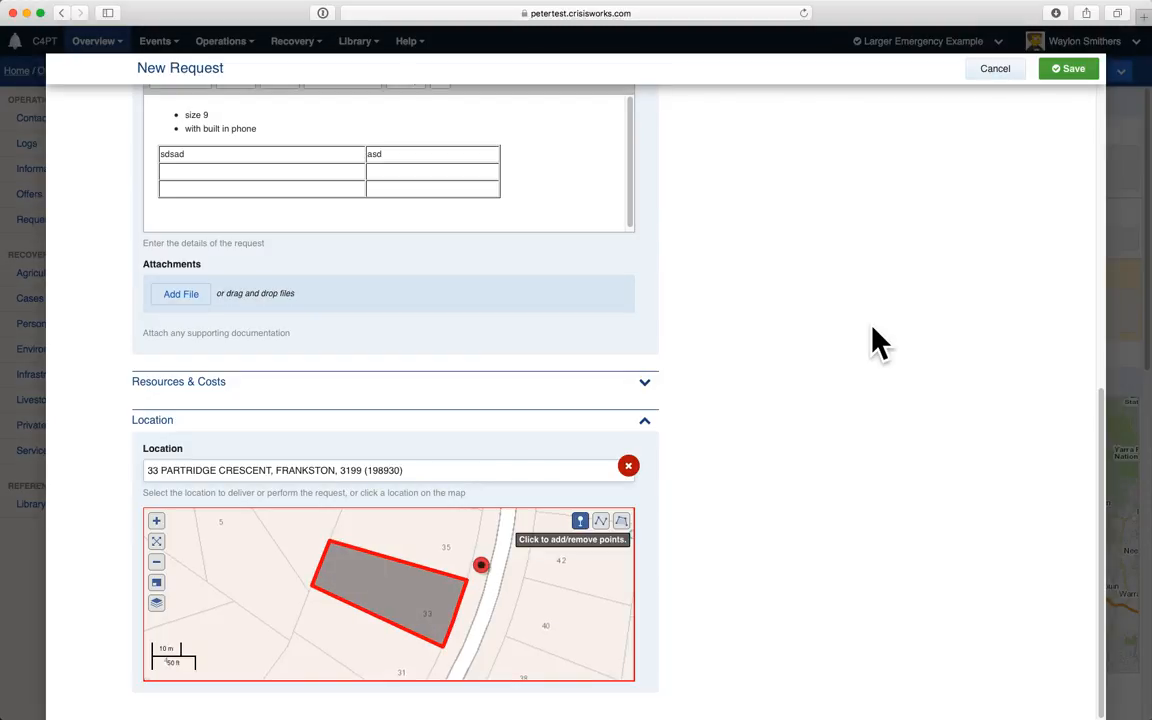
scroll(875, 343, "up", 10)
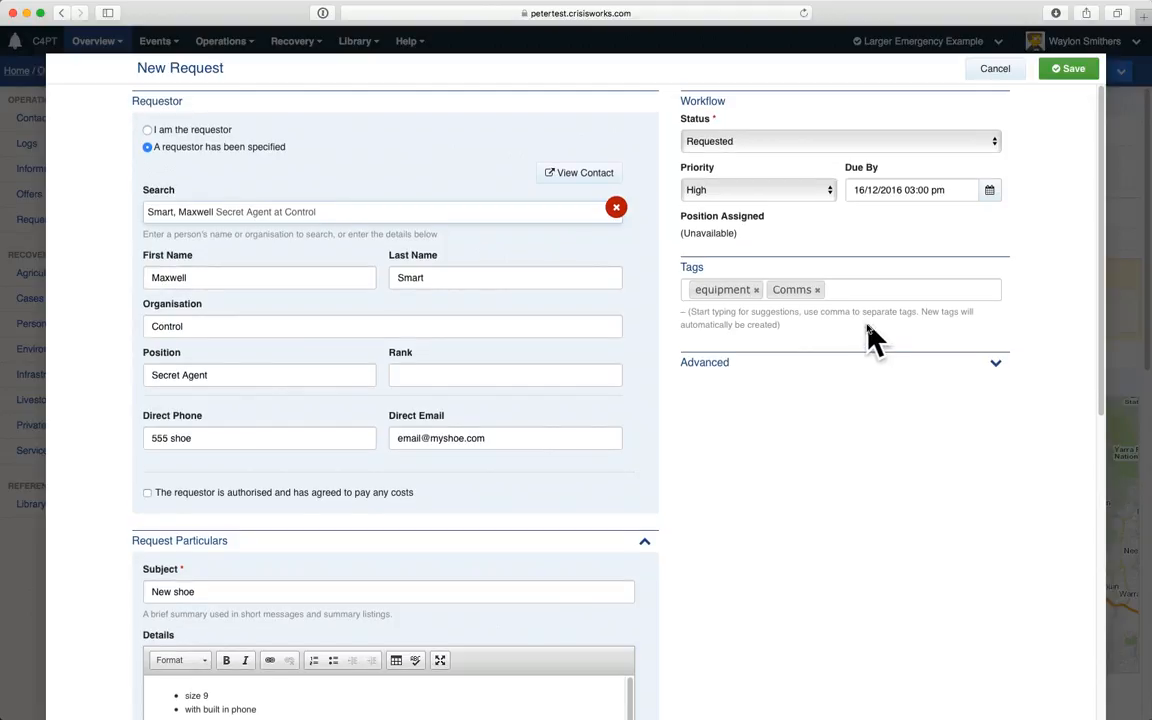
left_click(1062, 70)
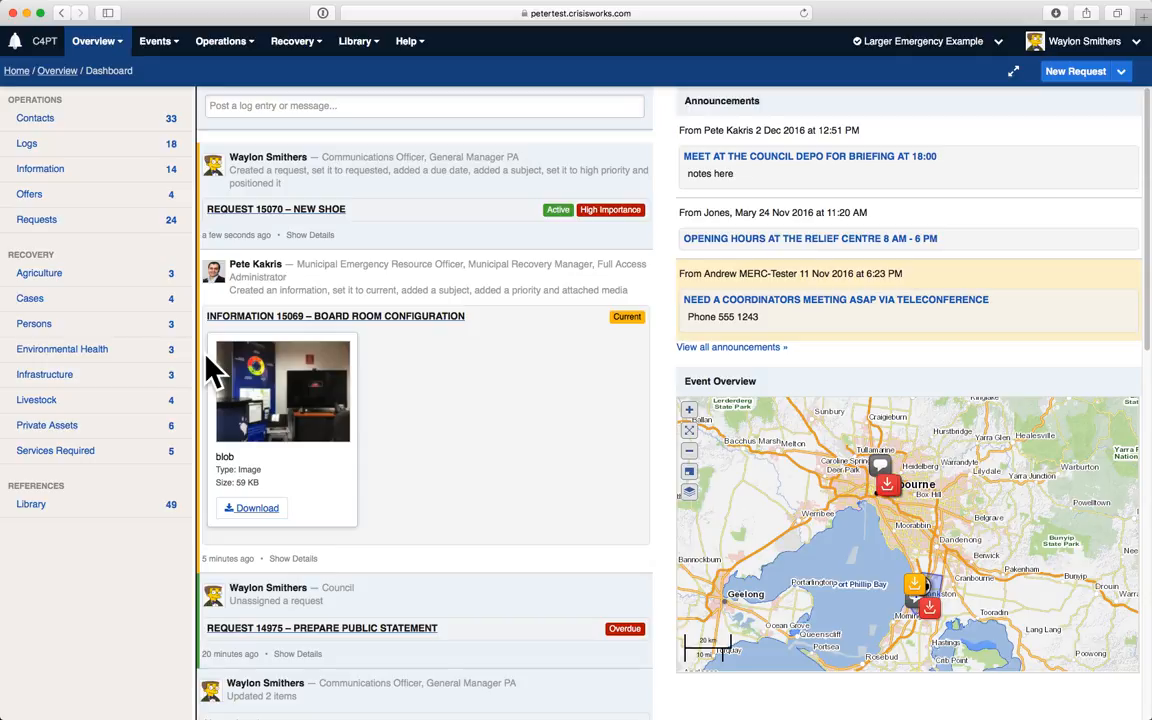
Open the Requests register and check which positions the signed-in account holds in the Larger Emergency Example event
left_click(237, 42)
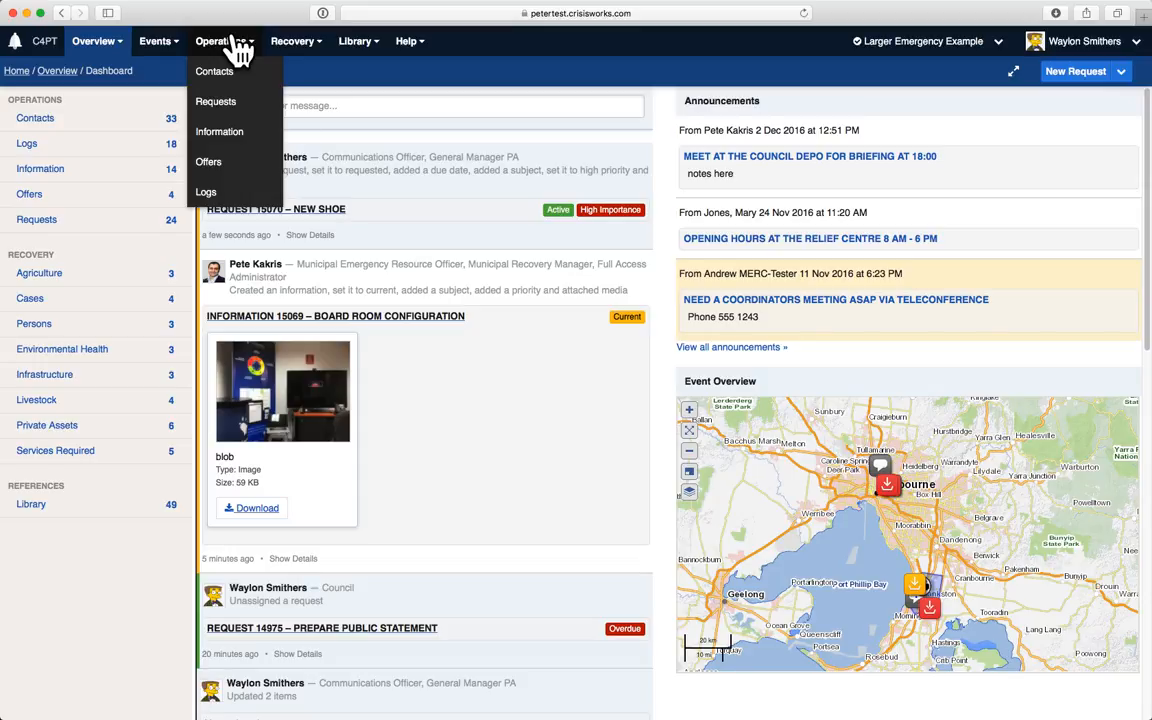
left_click(147, 234)
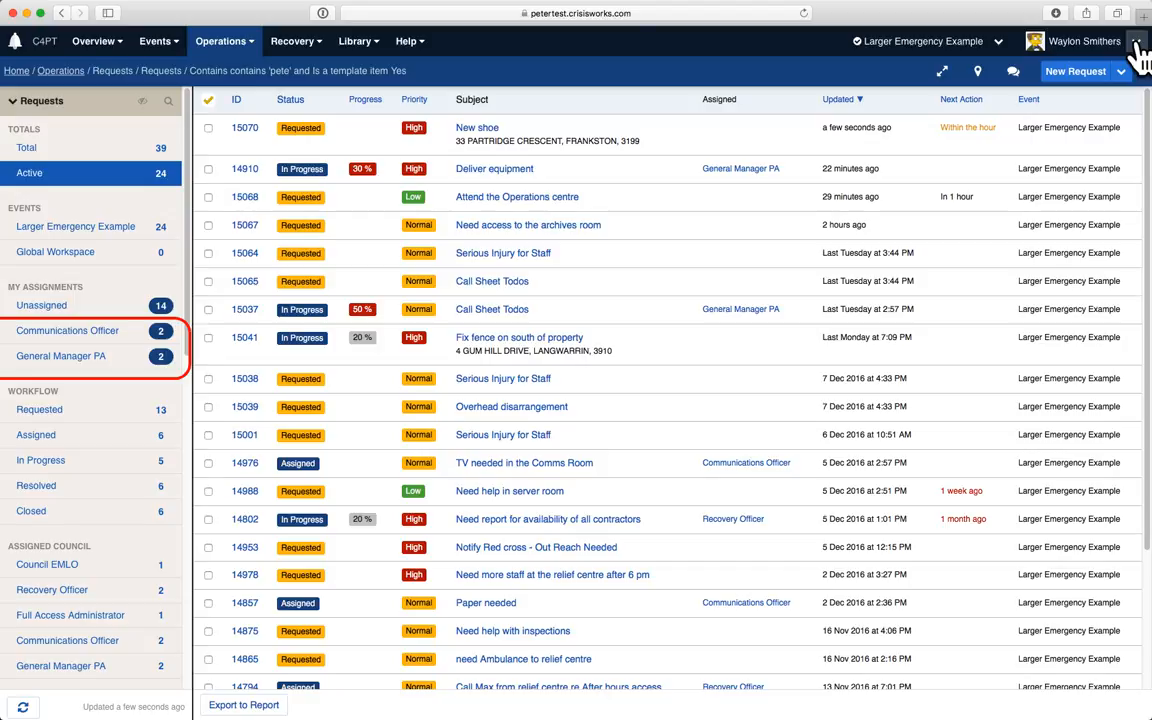
left_click(1136, 41)
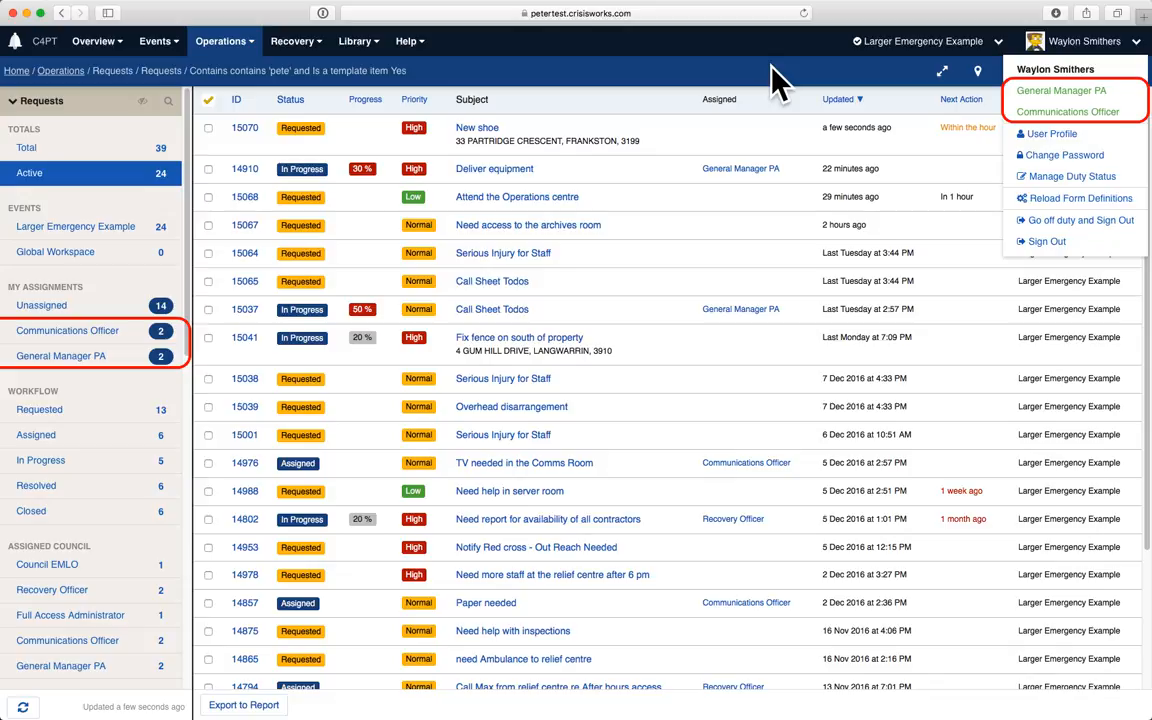
Switch to the event "South Morang line Disruption from Clifton Hill" and check the positions held in it
left_click(998, 41)
left_click(998, 41)
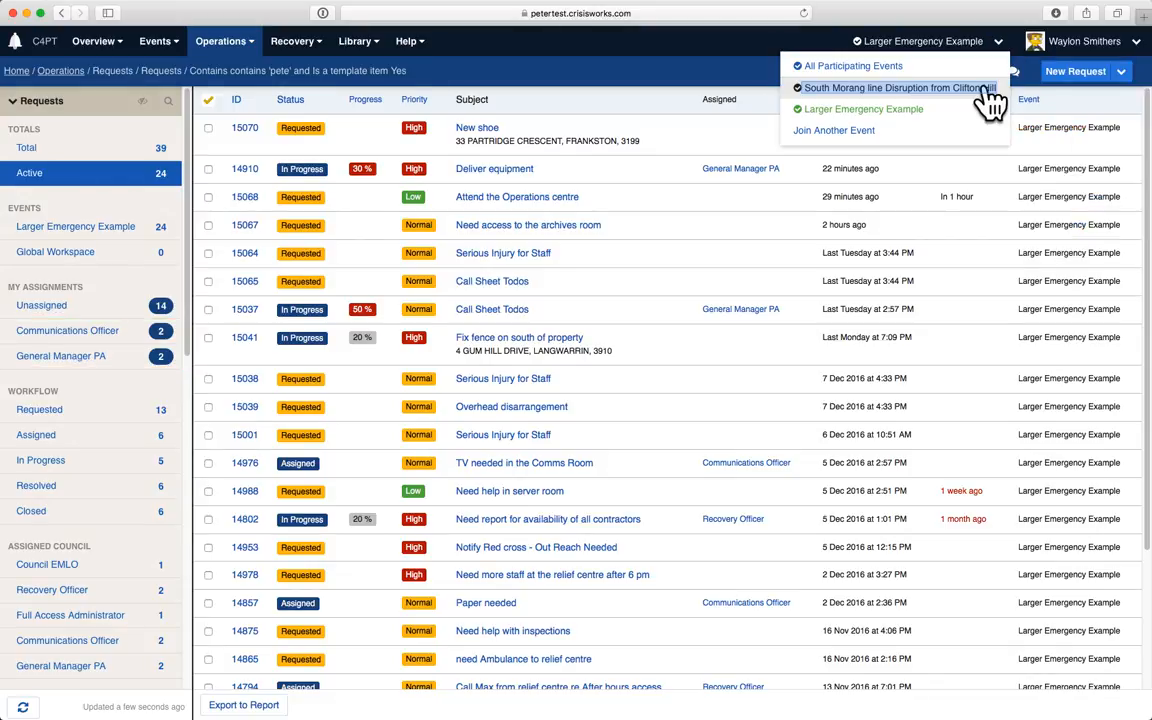
left_click(990, 89)
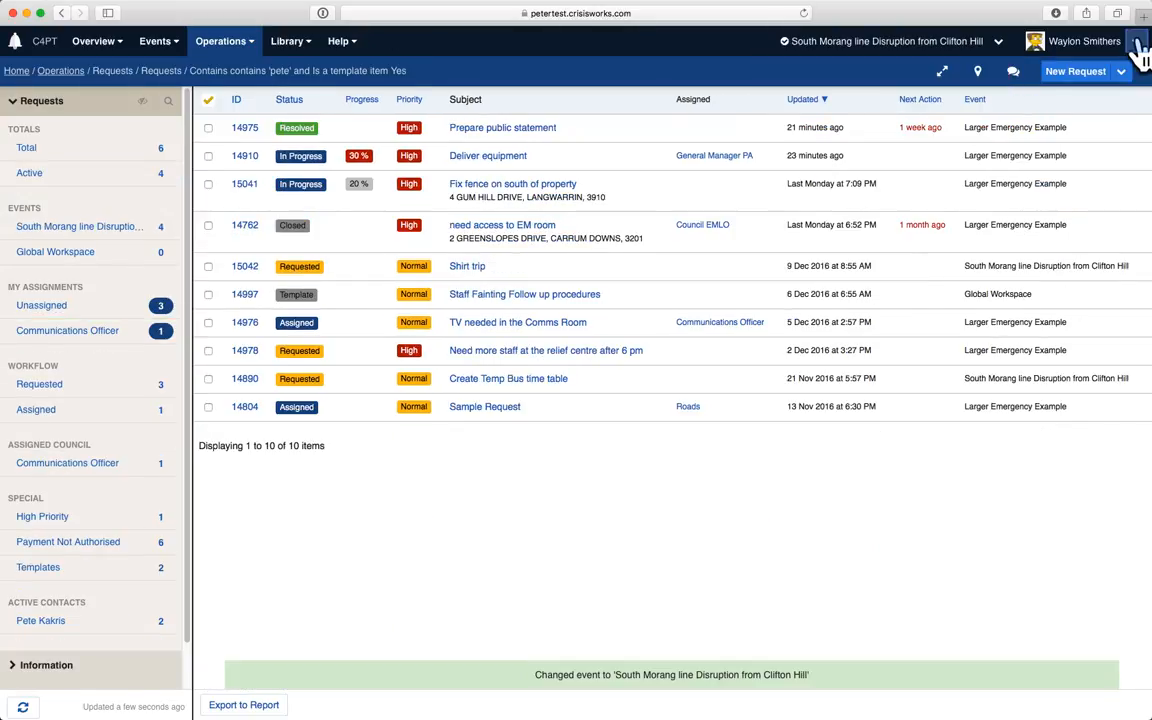
left_click(1136, 42)
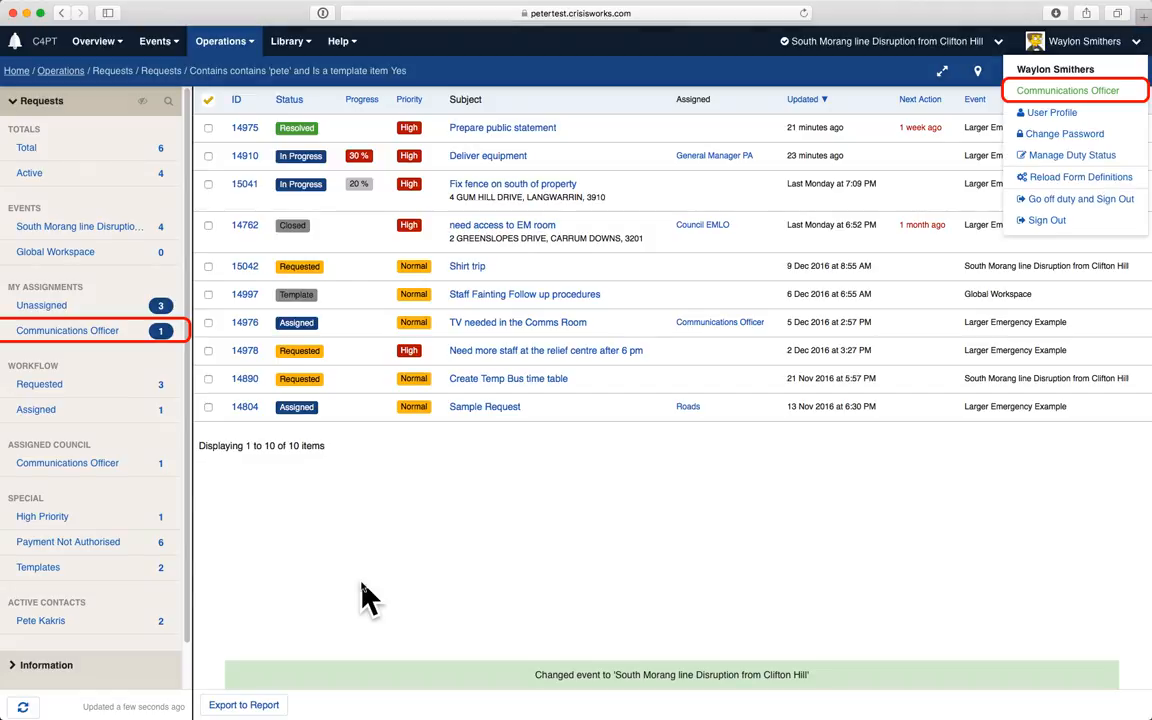
left_click(1136, 44)
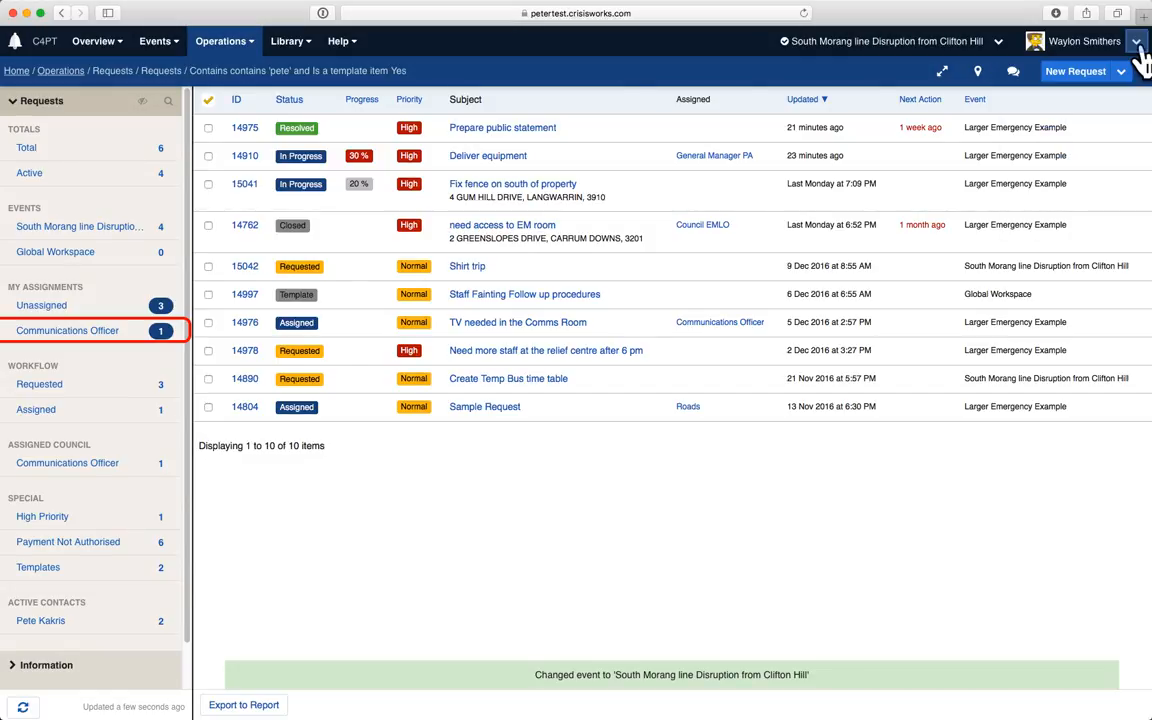
View the dashboard for All Participating Events and return to the Larger Emergency Example event
left_click(900, 41)
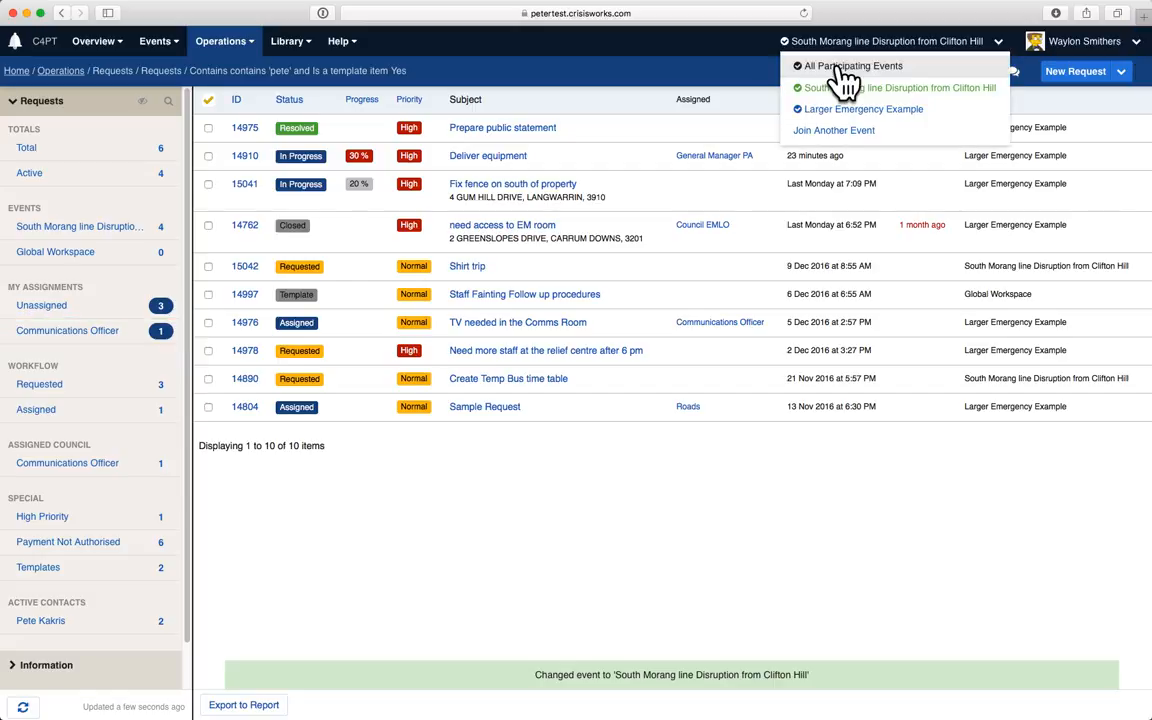
left_click(845, 68)
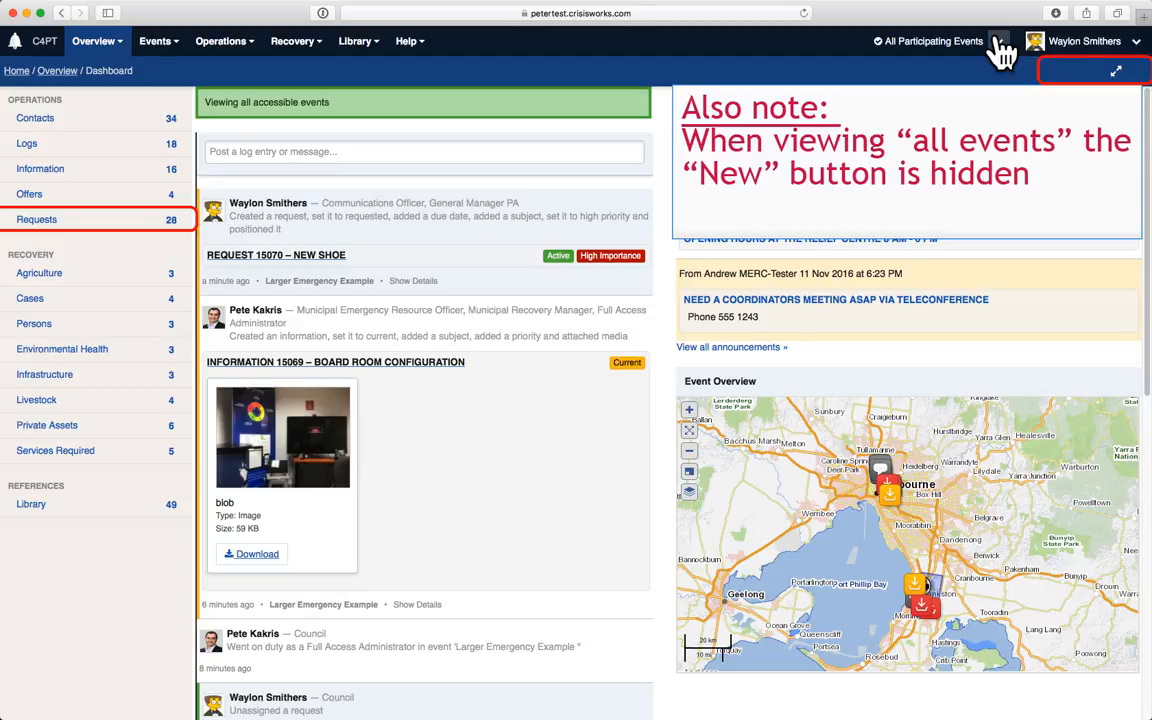
left_click(998, 42)
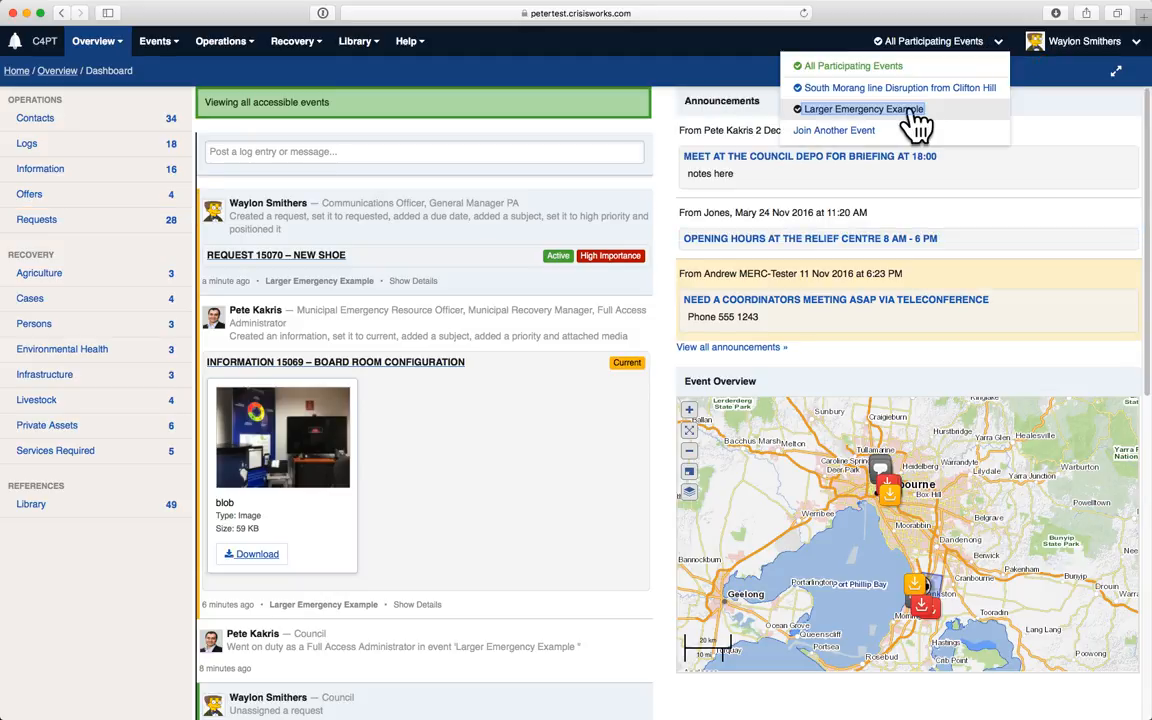
left_click(918, 112)
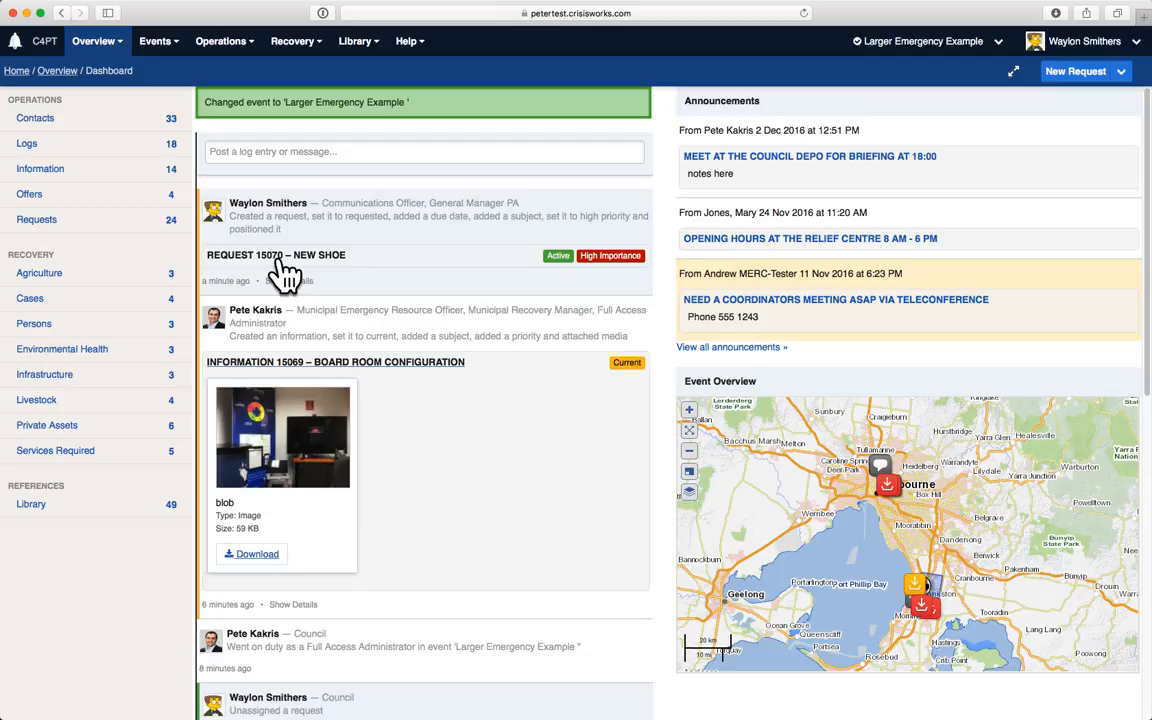
Filter the requests register by the Communications Officer assignment, and by the Resolved workflow status
left_click(40, 221)
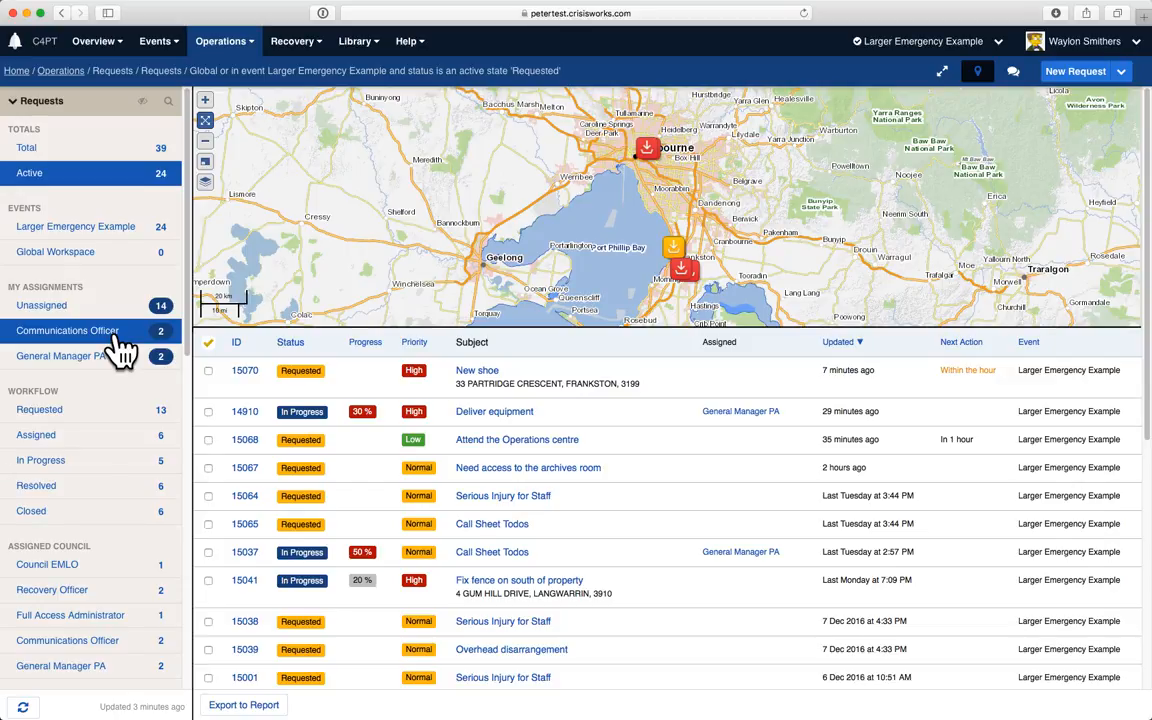
left_click(113, 335)
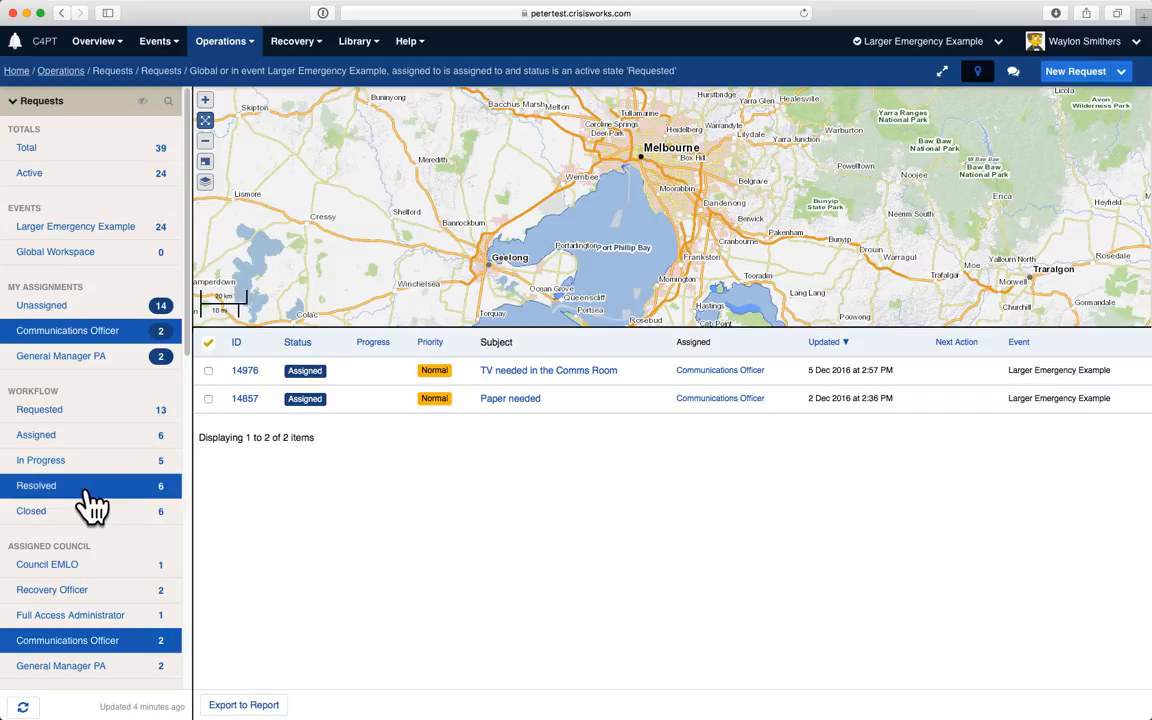
left_click(86, 493)
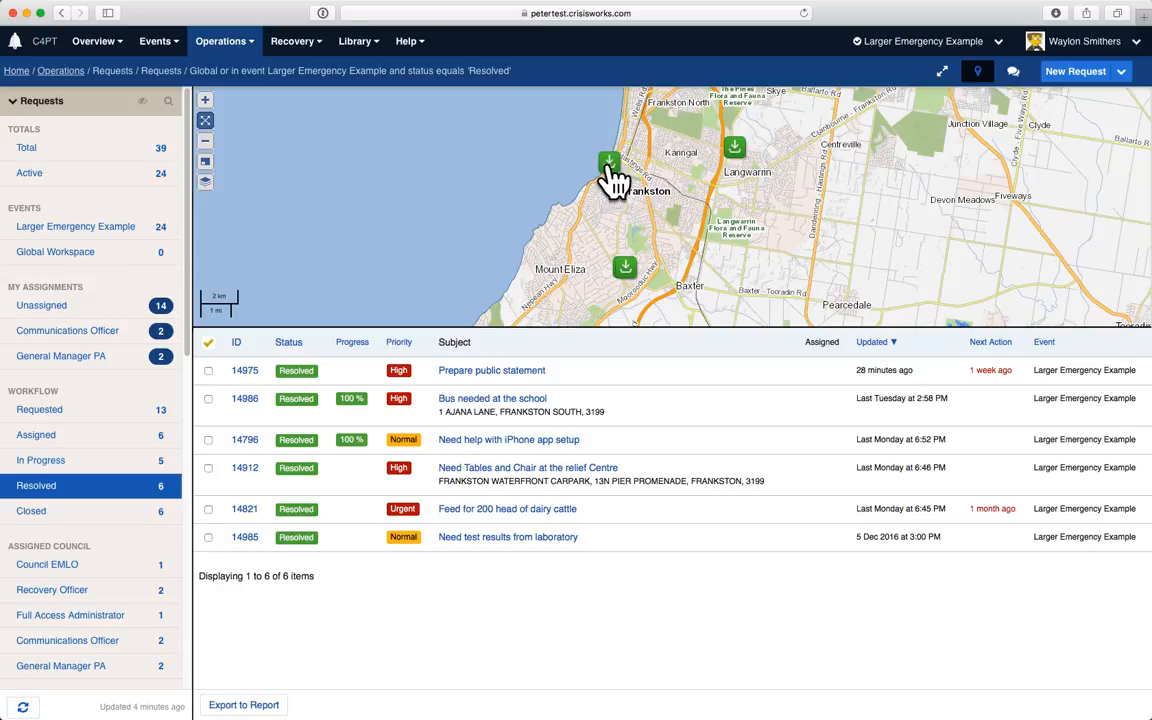
View the resolved request "Need Tables and Chair at the relief Centre" from its map marker and return to the register
left_click(609, 166)
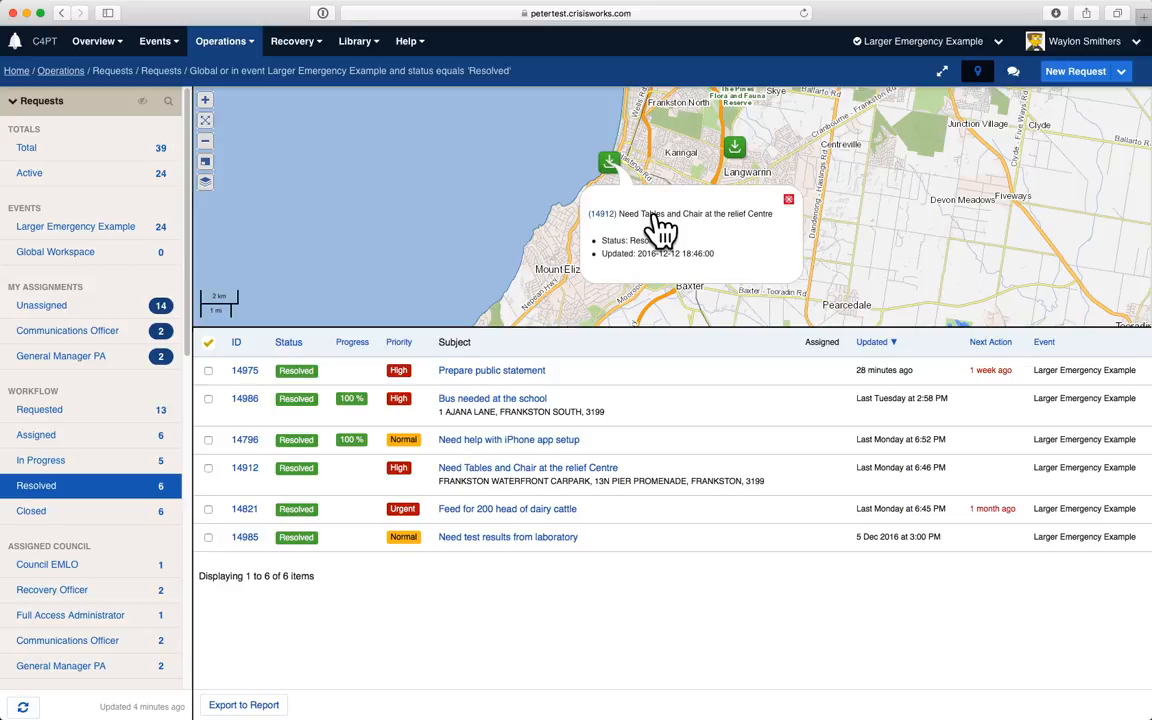
left_click(655, 215)
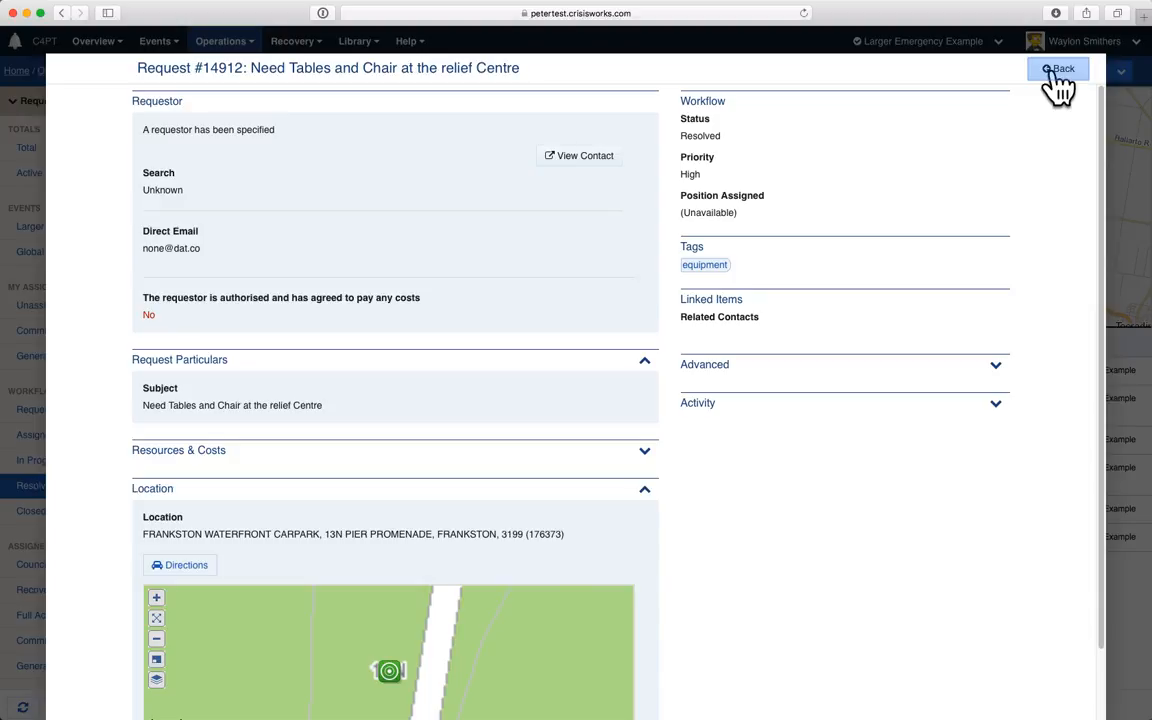
left_click(1052, 74)
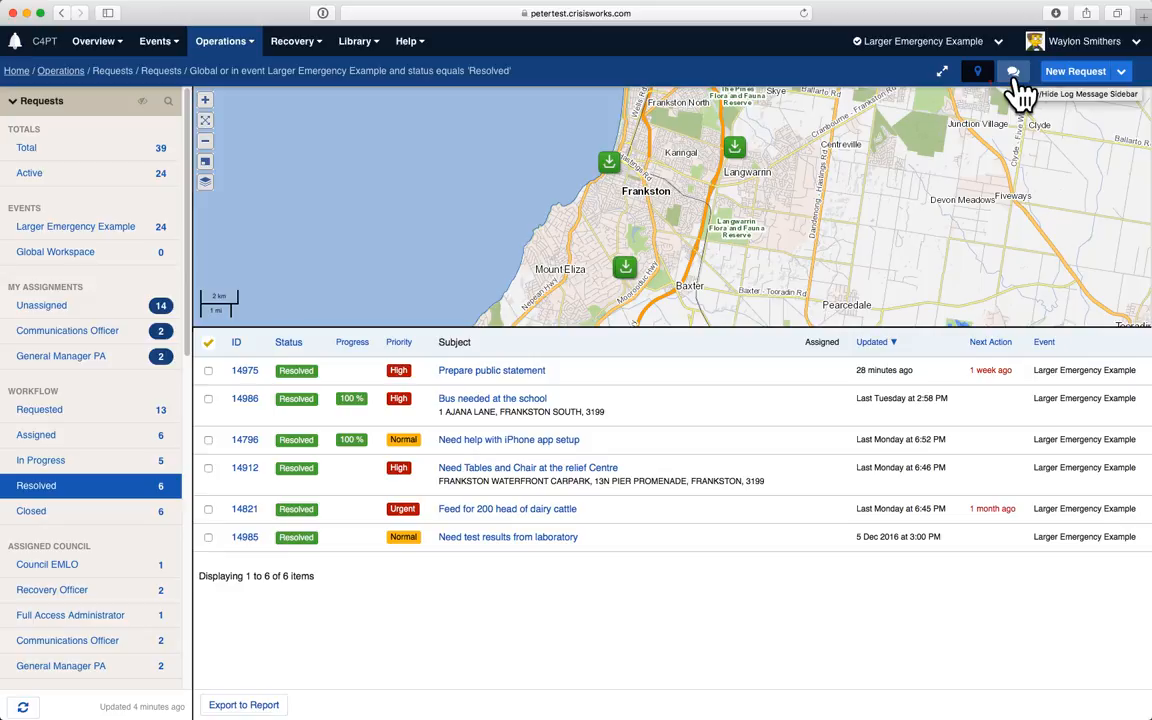
Show the log message sidebar and hide the map, with the register listing only Communications Officer assignments
left_click(1014, 74)
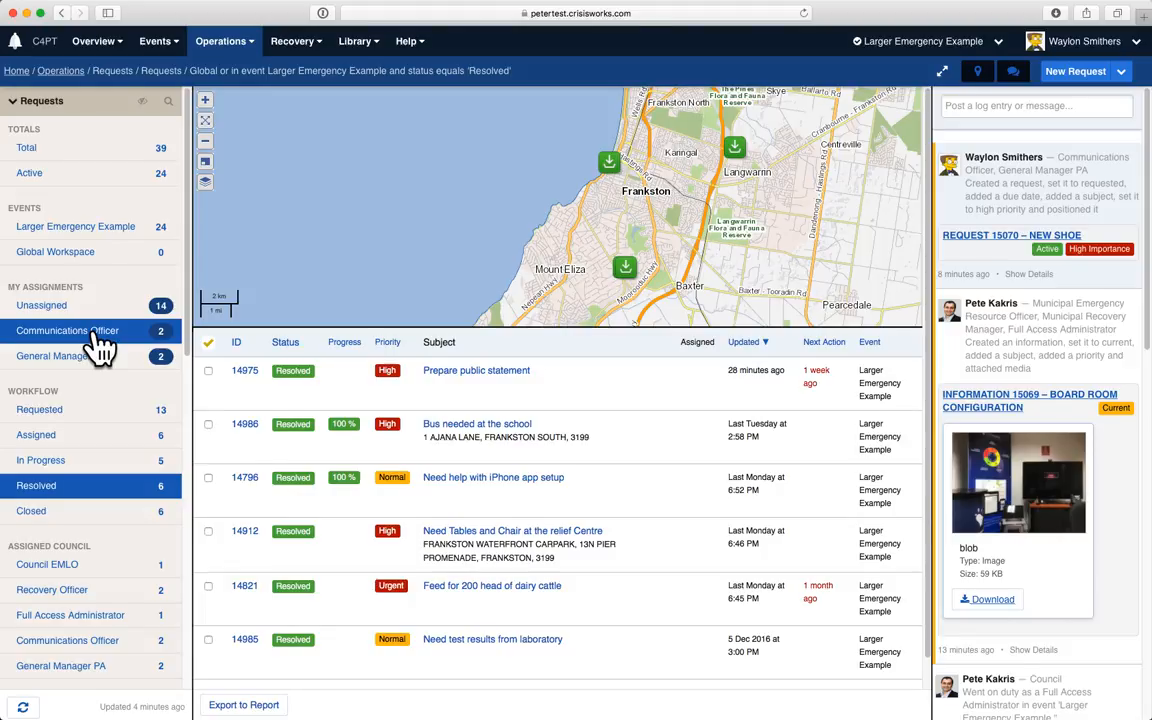
left_click(97, 345)
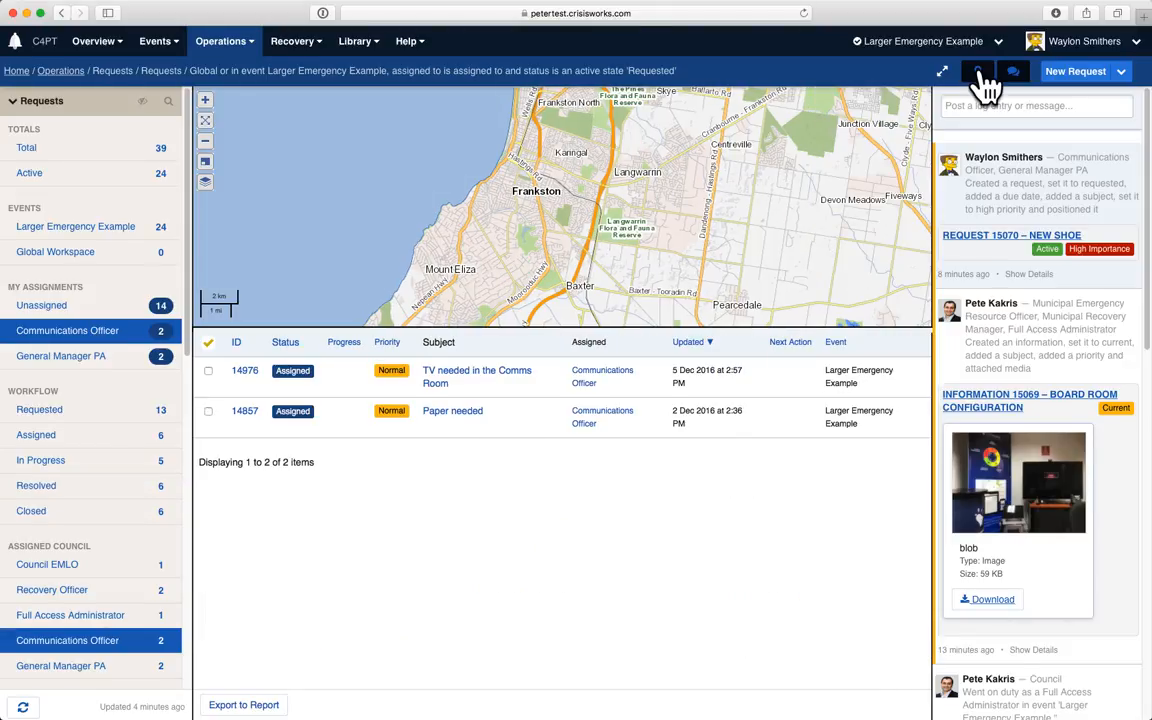
left_click(979, 73)
Open the request "TV needed in the Comms Room" for editing and add the record note "spoke to contractors"
triple_click(508, 138)
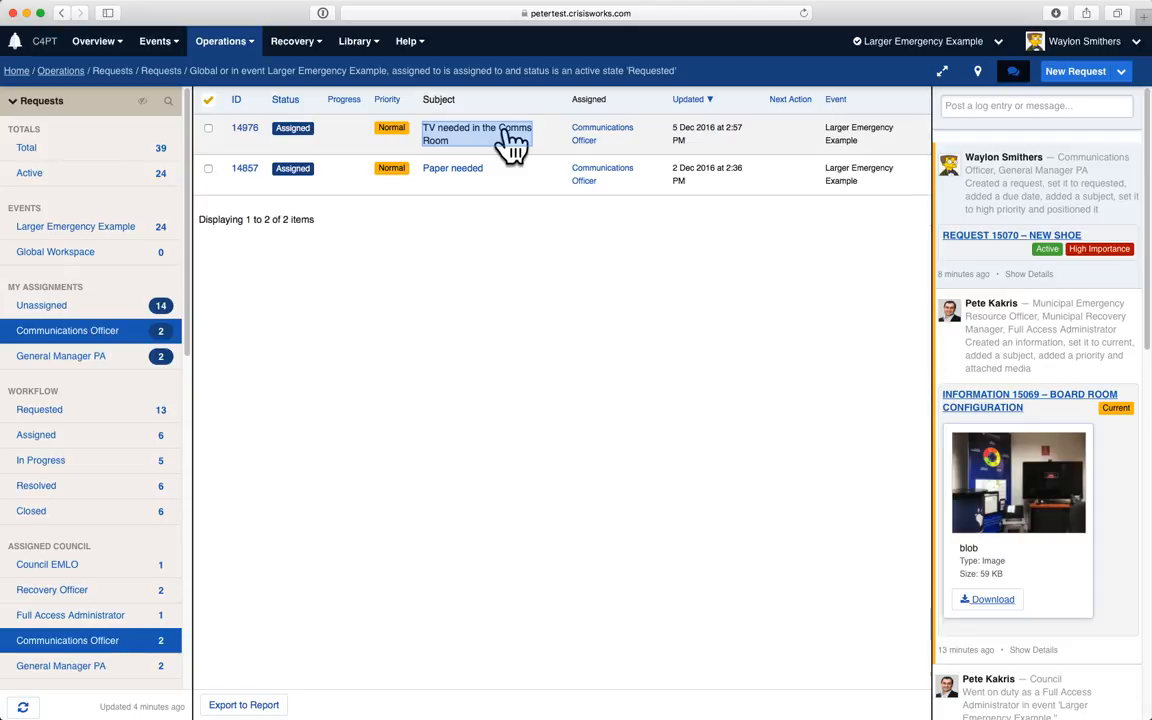
left_click(510, 142)
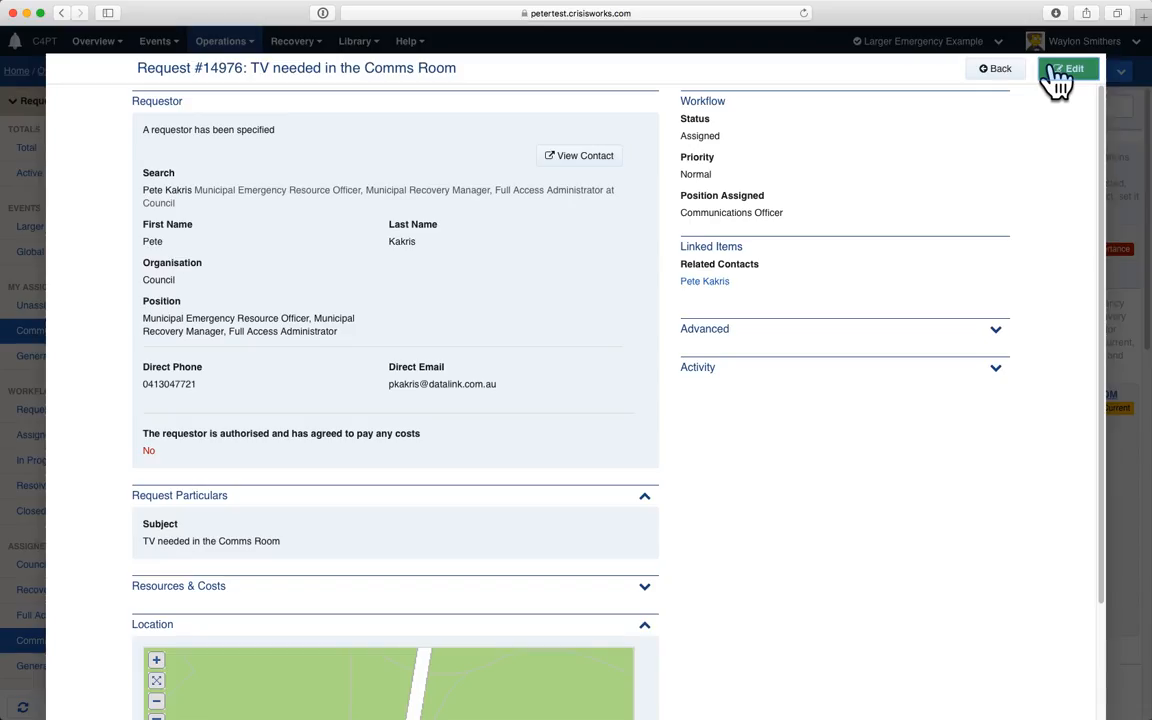
left_click(1050, 70)
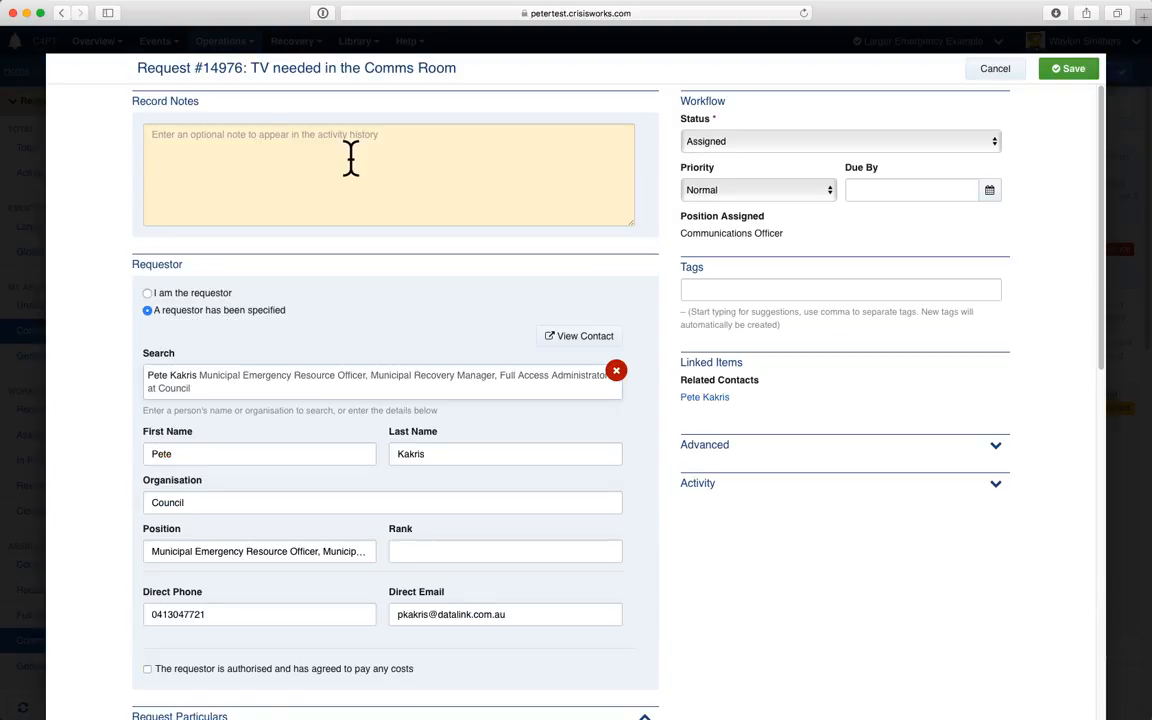
left_click(350, 158)
type("spoke to ")
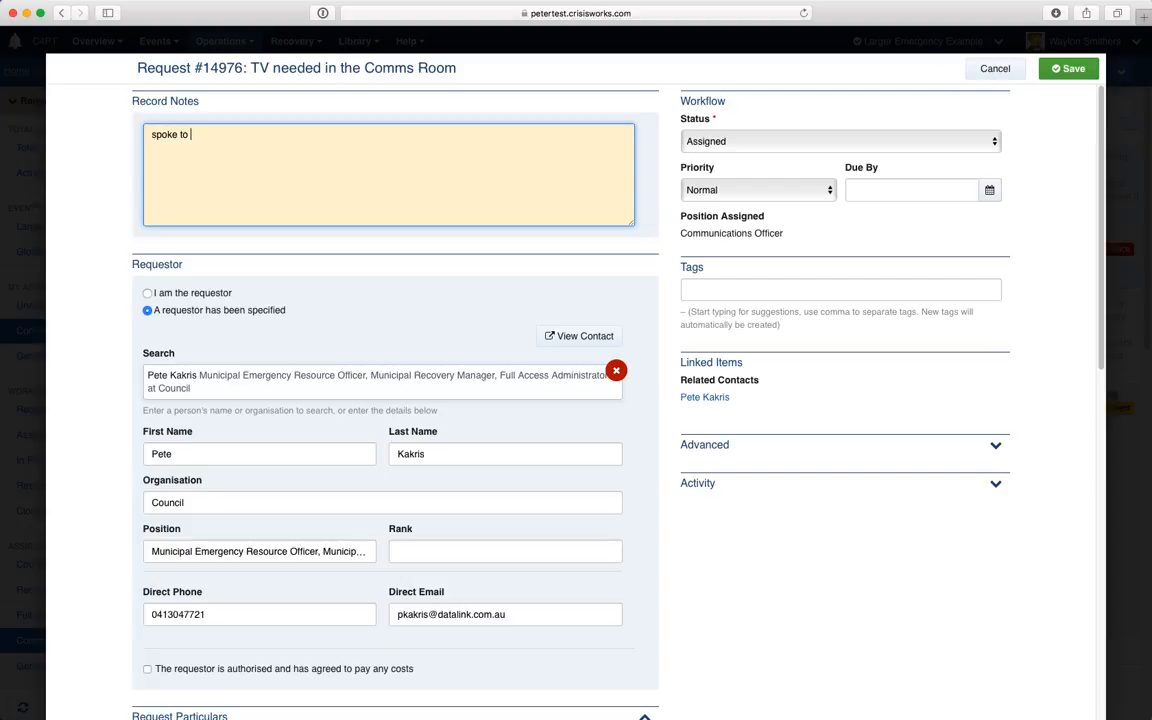
type("contractors")
Set the request's status to In Progress and its progress to 30 %
left_click(721, 142)
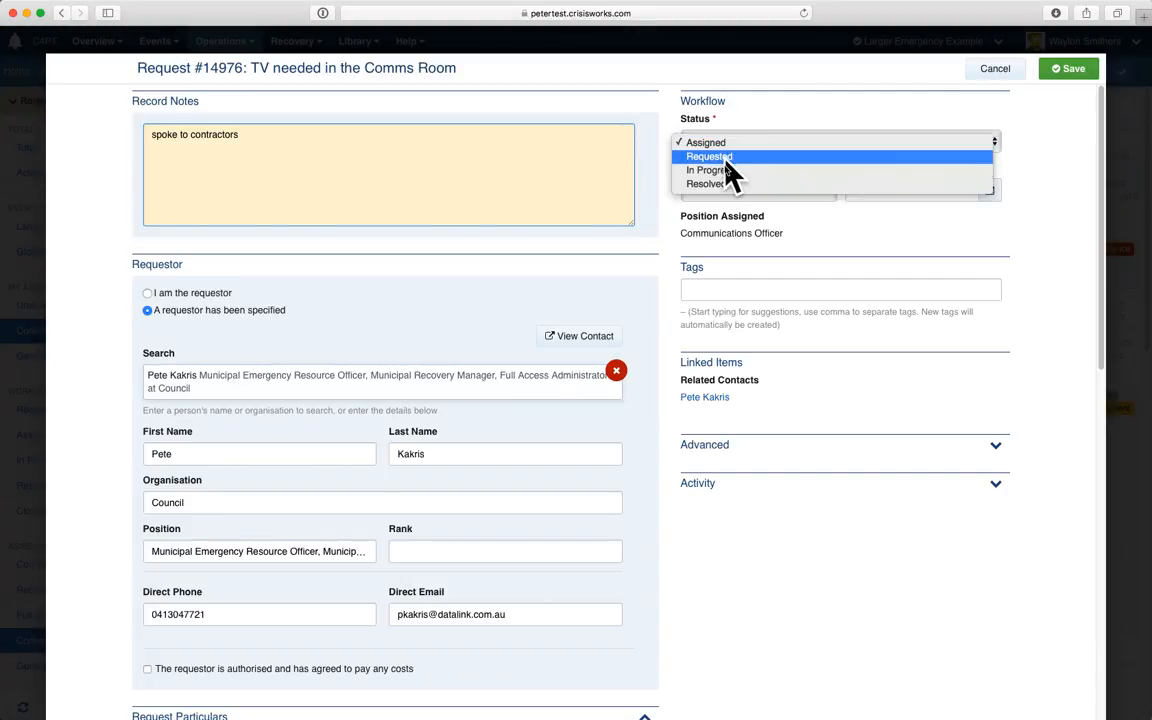
left_click(733, 171)
left_click(740, 187)
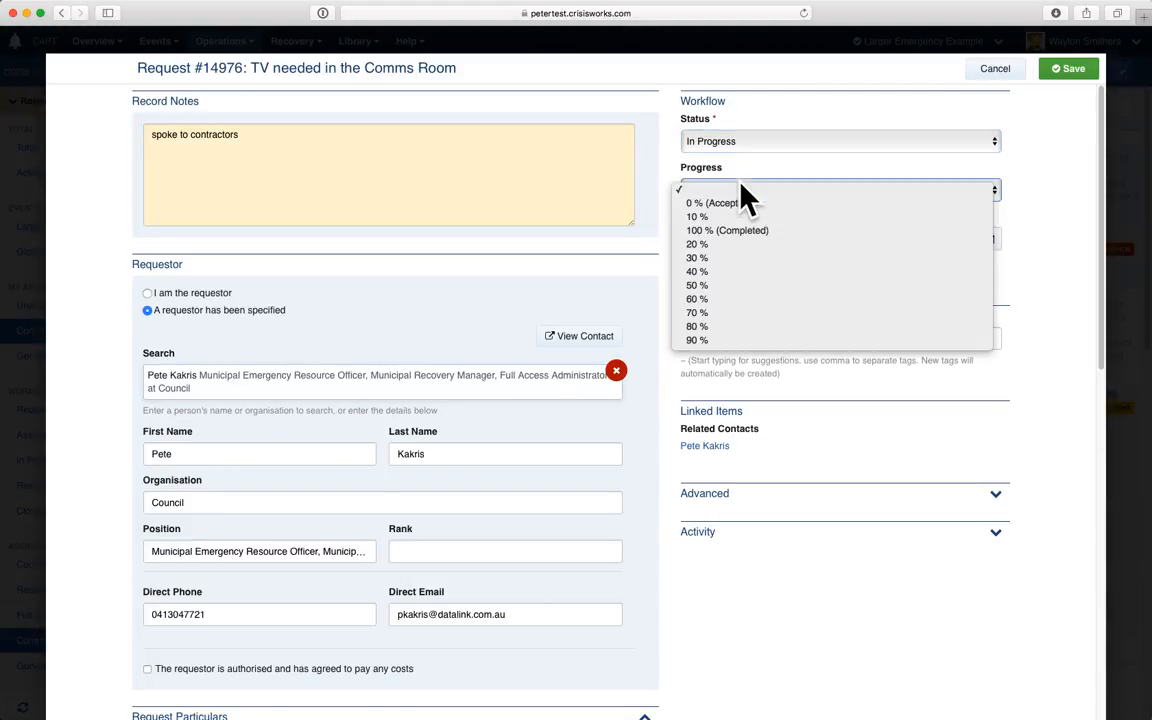
left_click(746, 258)
Tag the request with the suggested tag "equipment", set its priority to Low and save it
left_click(763, 338)
type("equ")
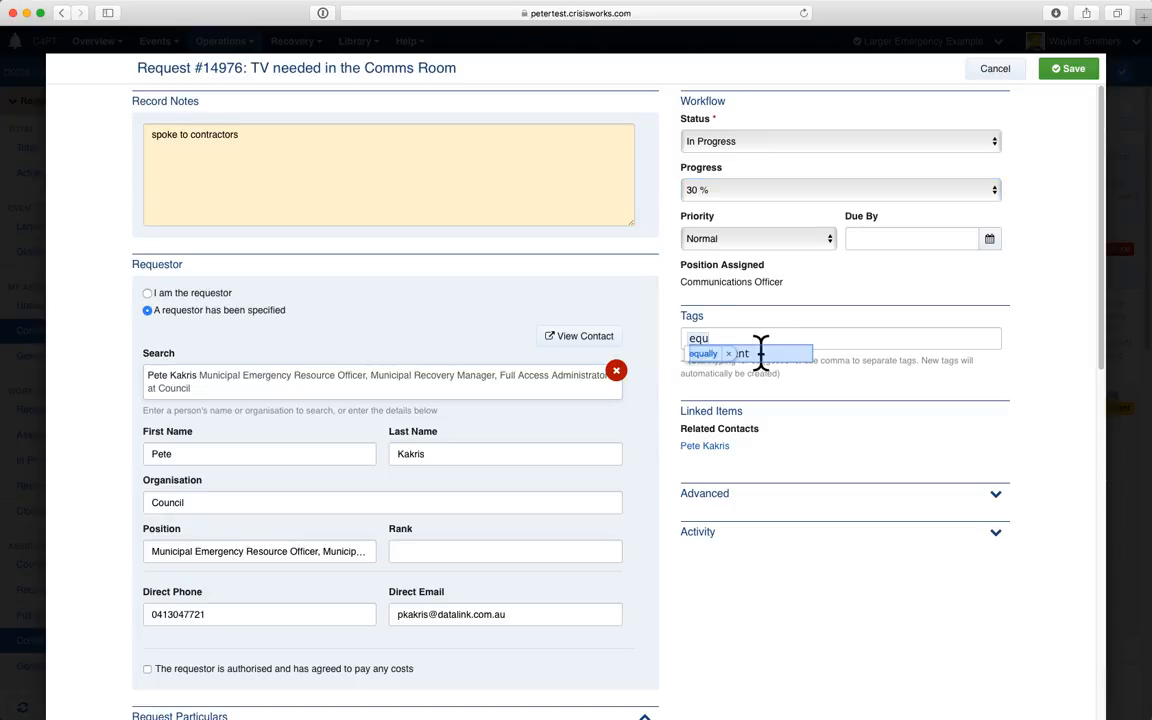
left_click(760, 353)
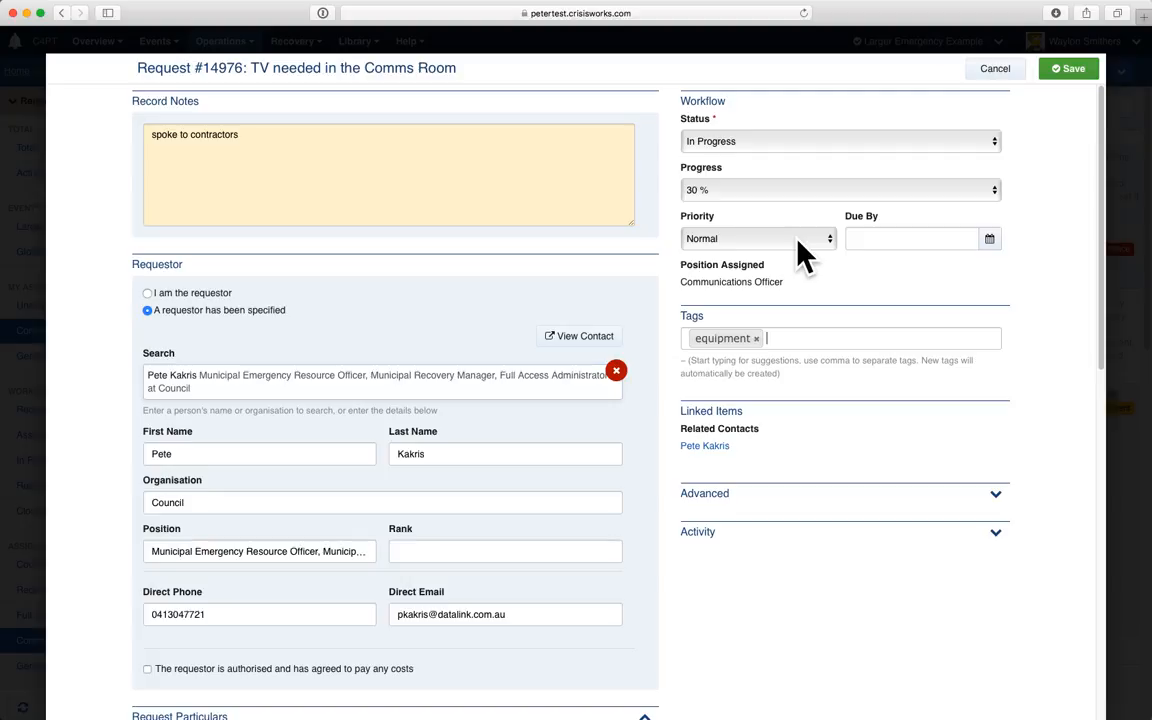
left_click(797, 240)
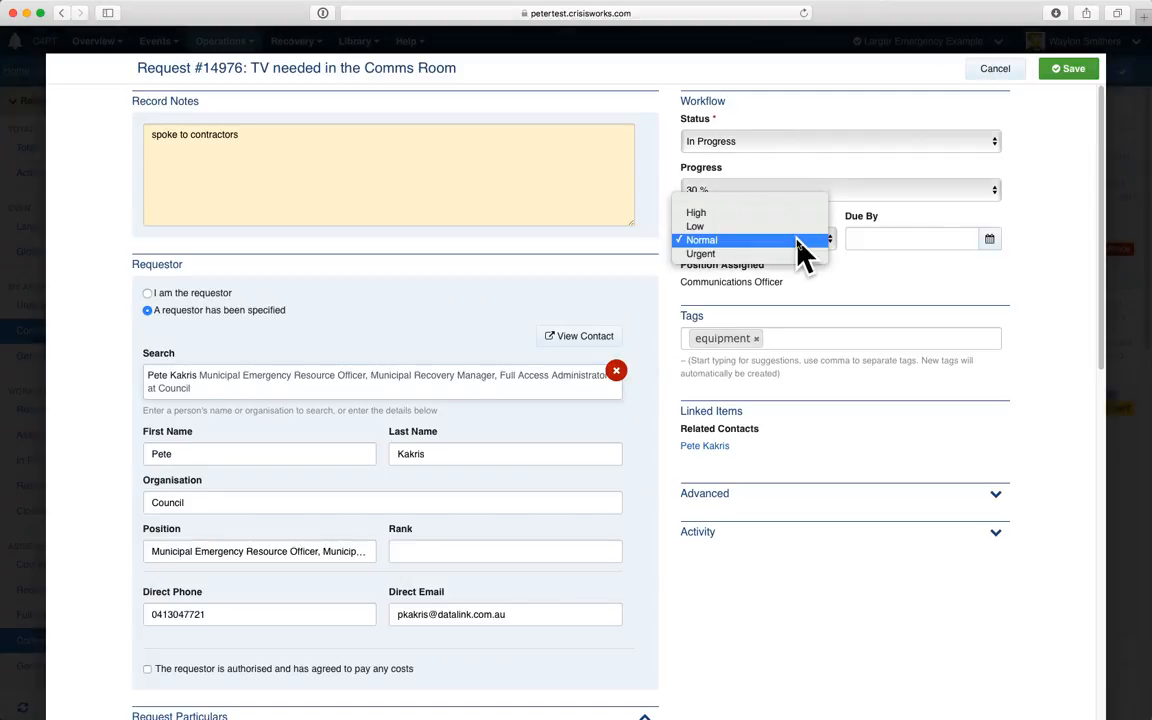
left_click(797, 222)
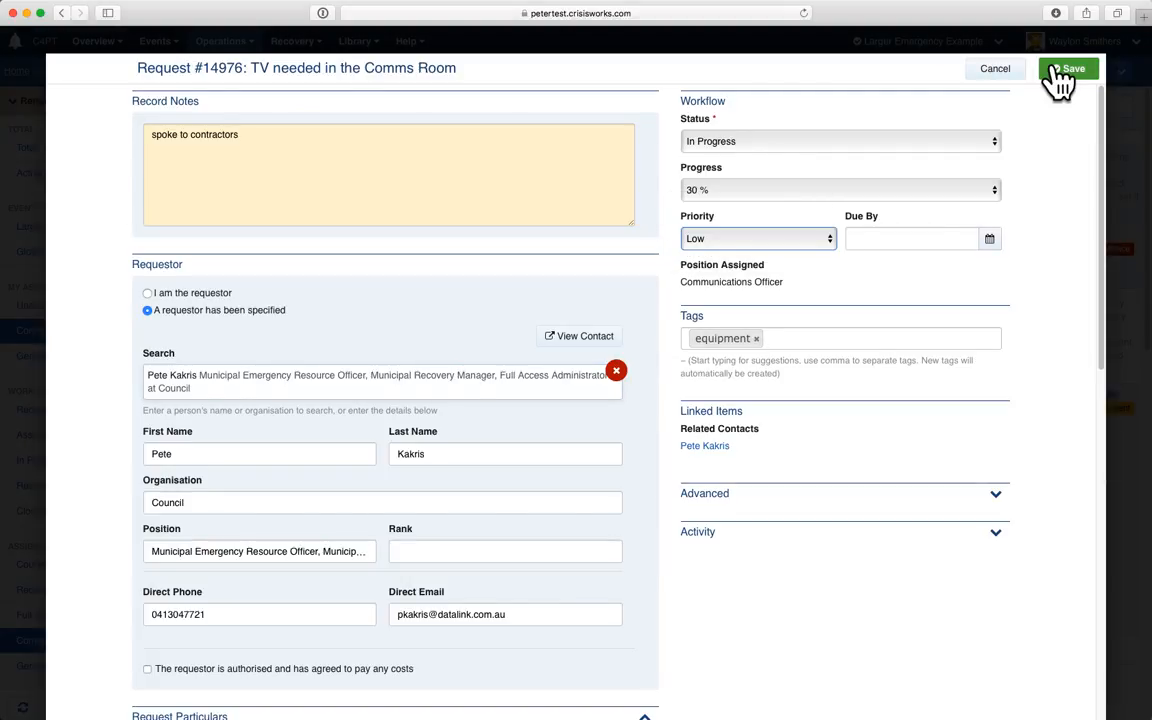
left_click(1058, 72)
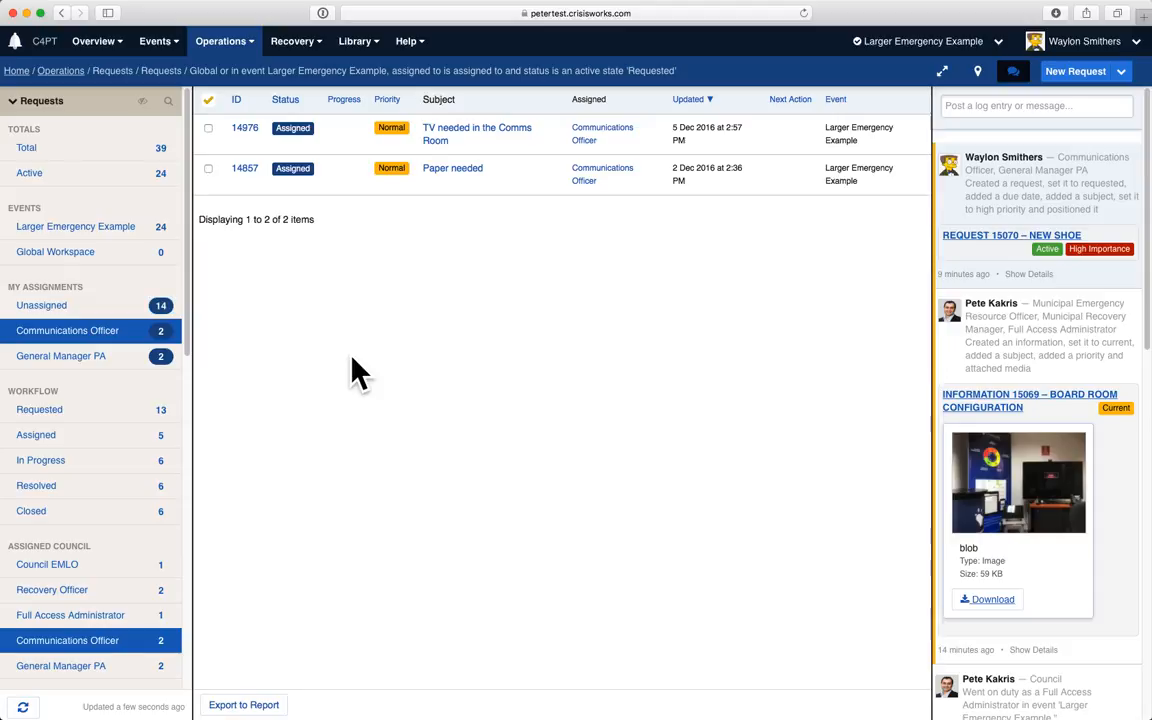
Filter the requests register to the Unassigned requests, followed by the ones with workflow status In Progress
left_click(41, 305)
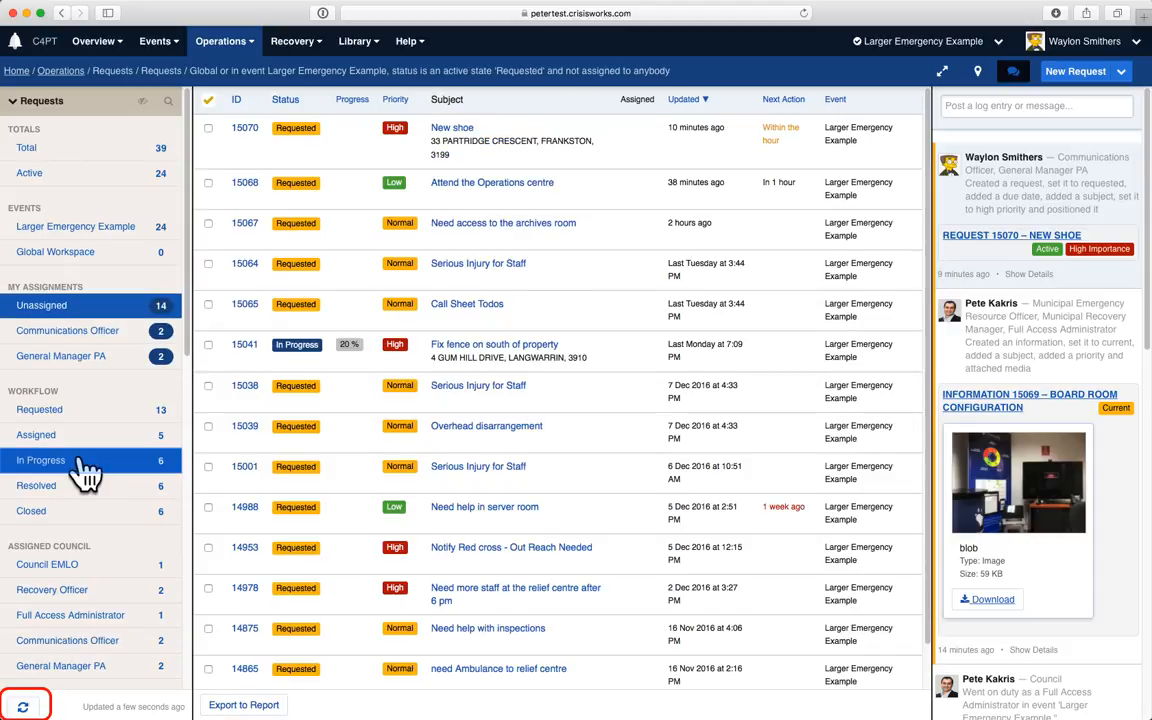
left_click(88, 470)
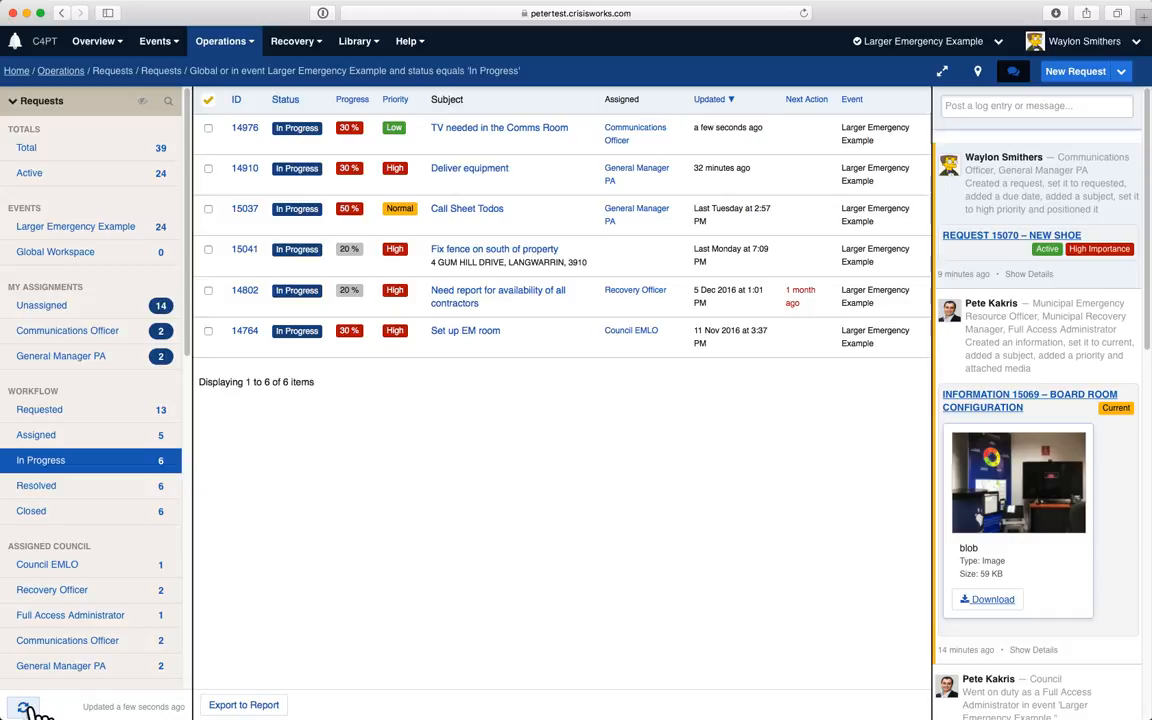
Examine the change details of the log entry for request 15070 "New shoe", and view the linked request before returning to the register
left_click(1041, 276)
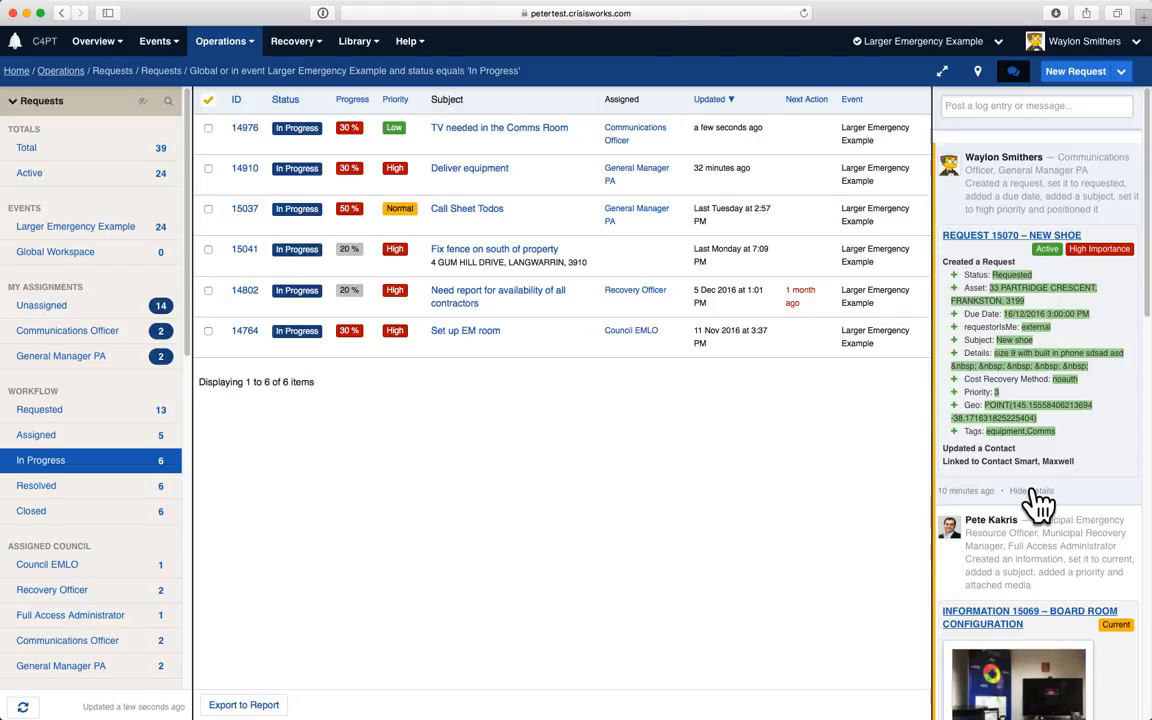
left_click(1034, 490)
right_click(1008, 237)
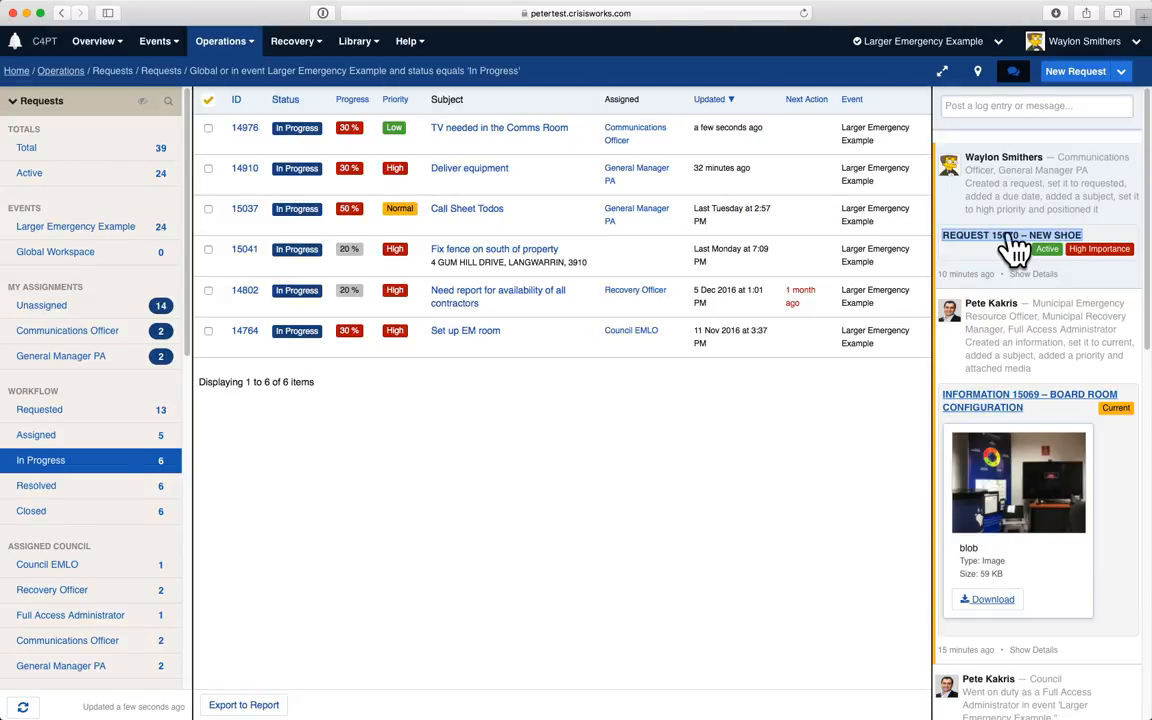
left_click(1012, 240)
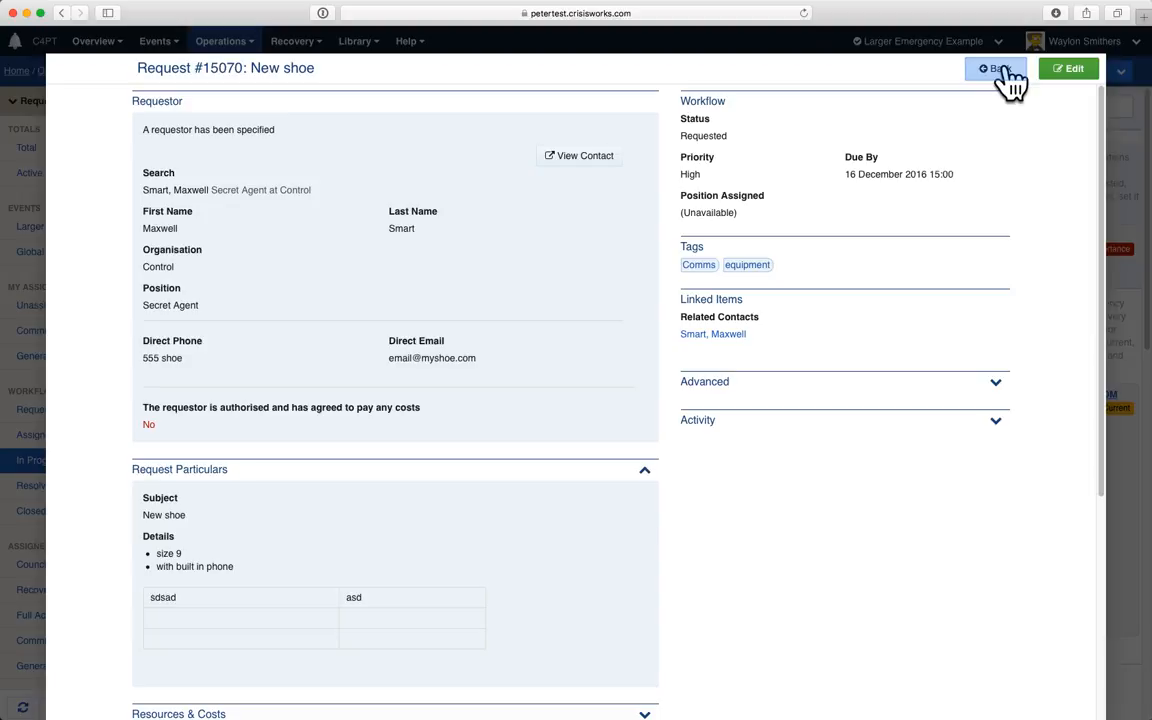
left_click(1000, 70)
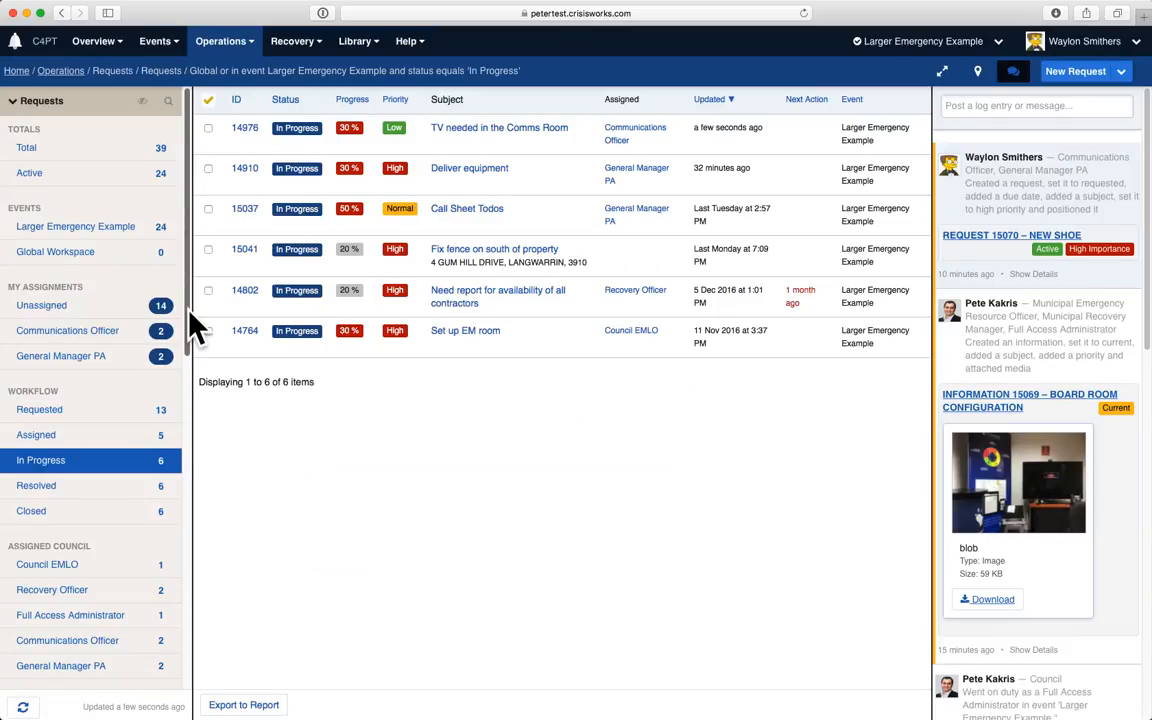
Filter the register by the active tag "equipment" and sort the requests by priority and finally by progress
left_click_drag(187, 312, 185, 676)
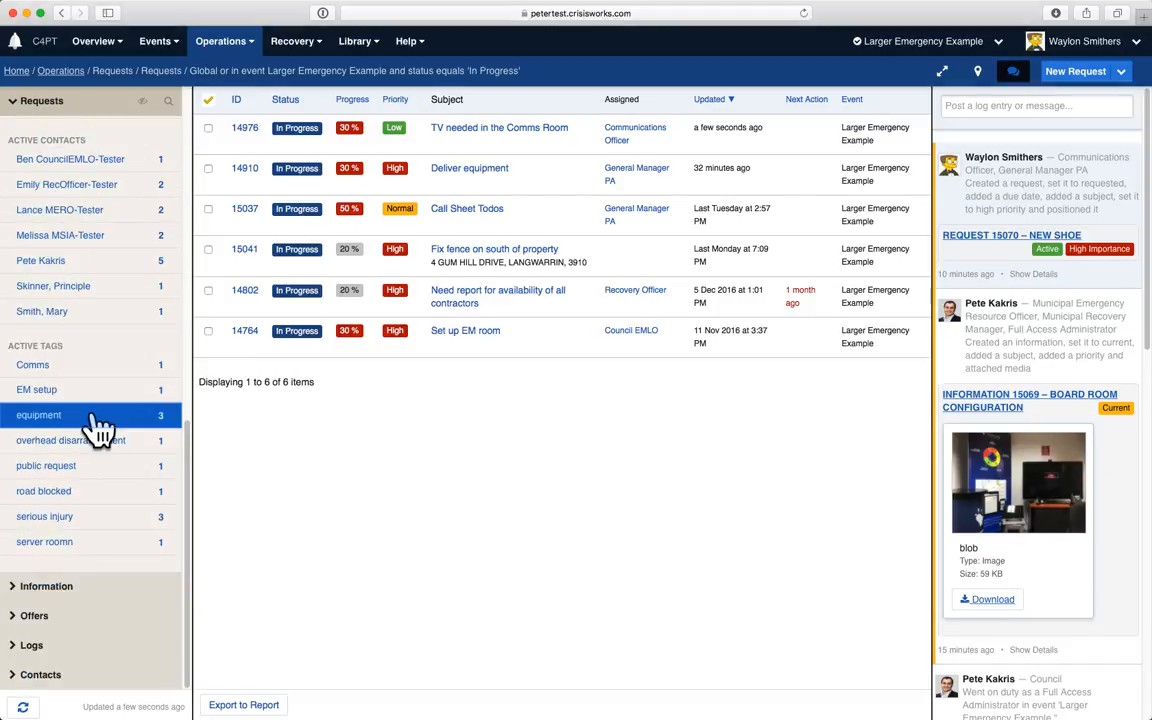
left_click(97, 428)
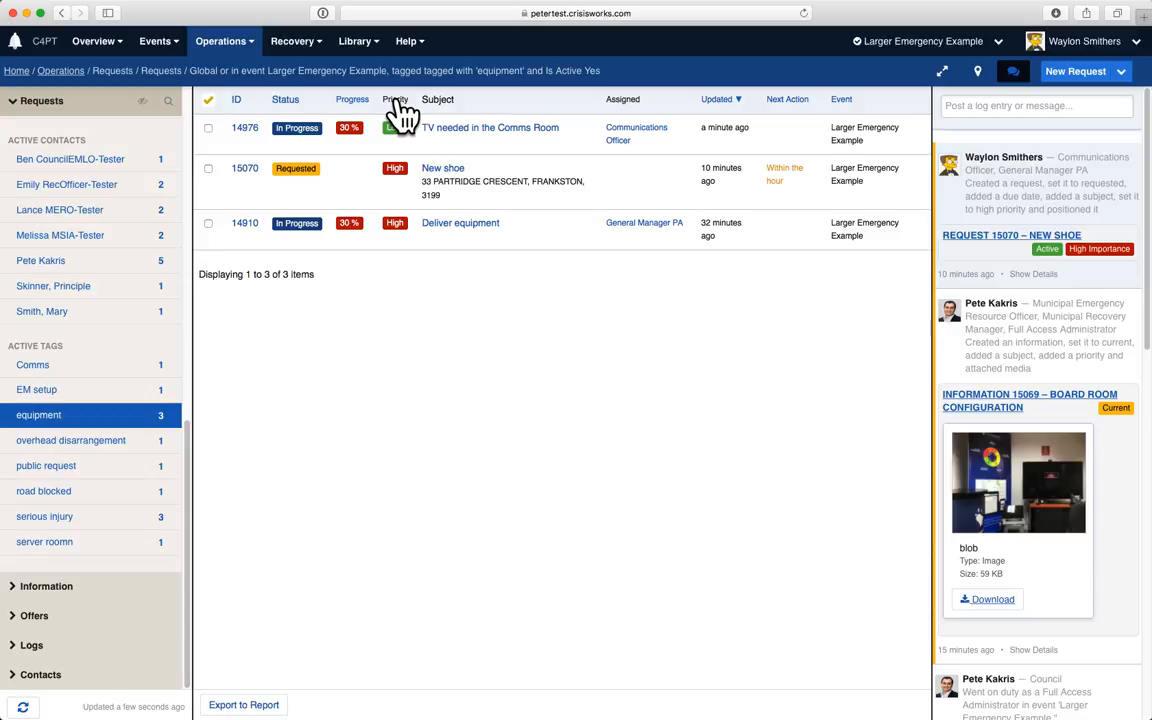
left_click(398, 104)
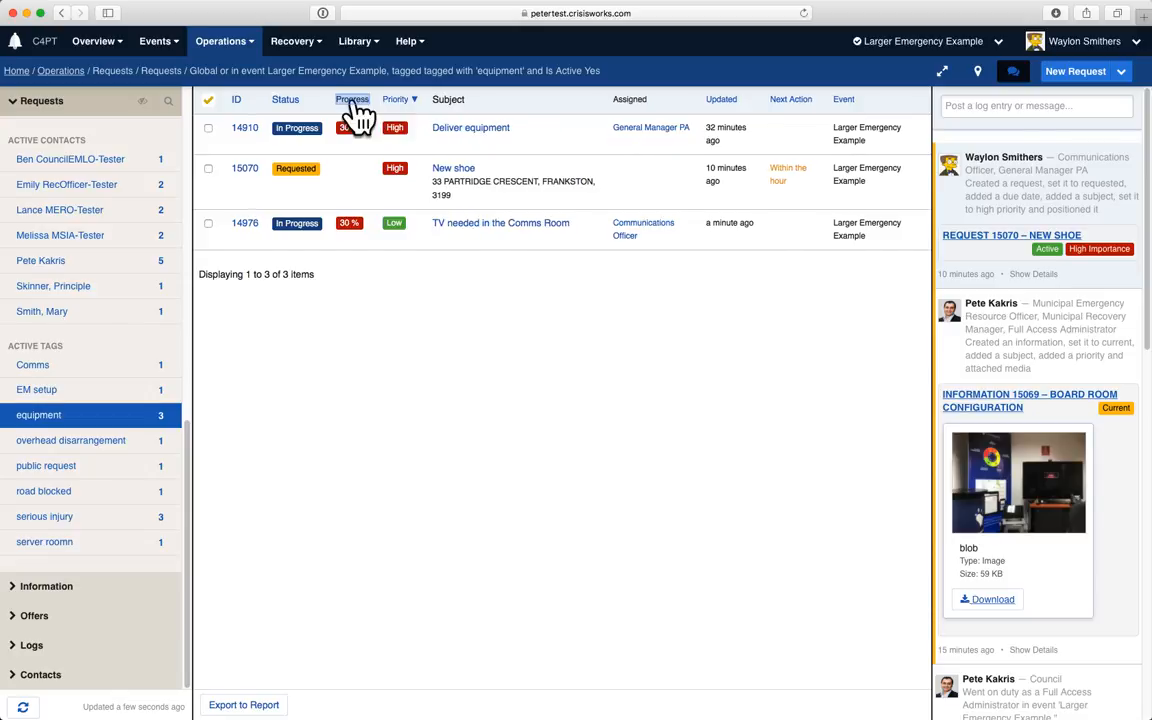
left_click(352, 104)
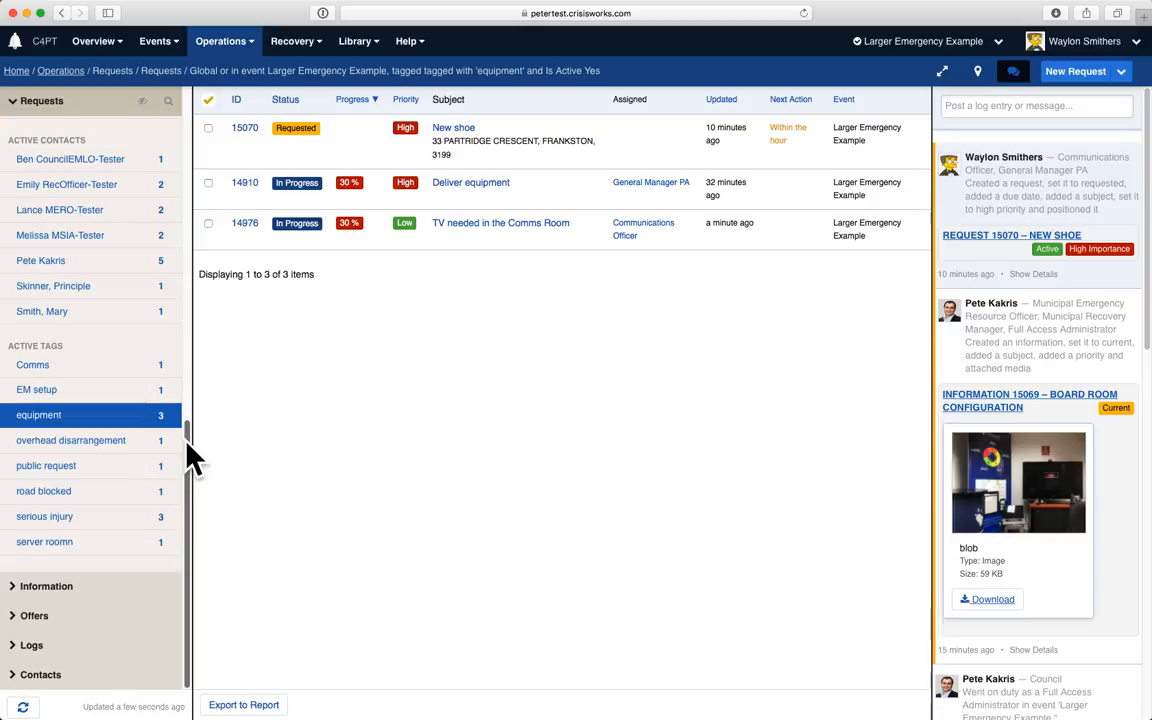
left_click_drag(188, 458, 180, 116)
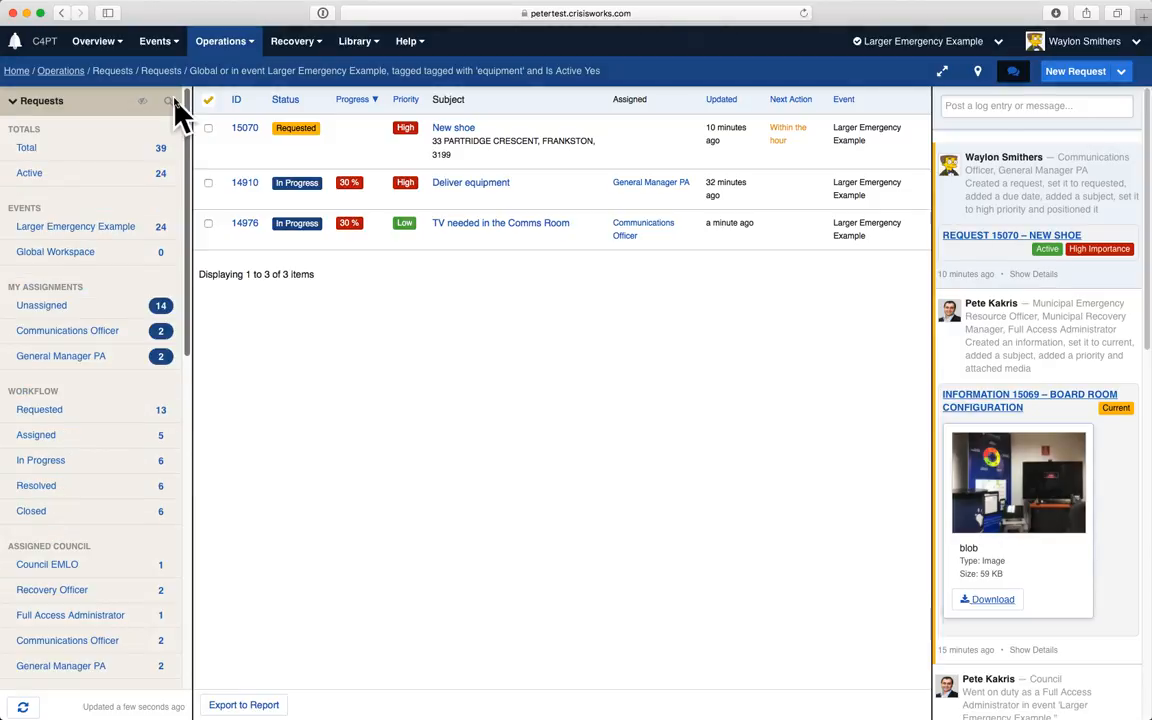
Post the log message "example of how to use a log" to the Larger Emergency Example event
left_click(1070, 107)
left_click(1070, 107)
type("exa")
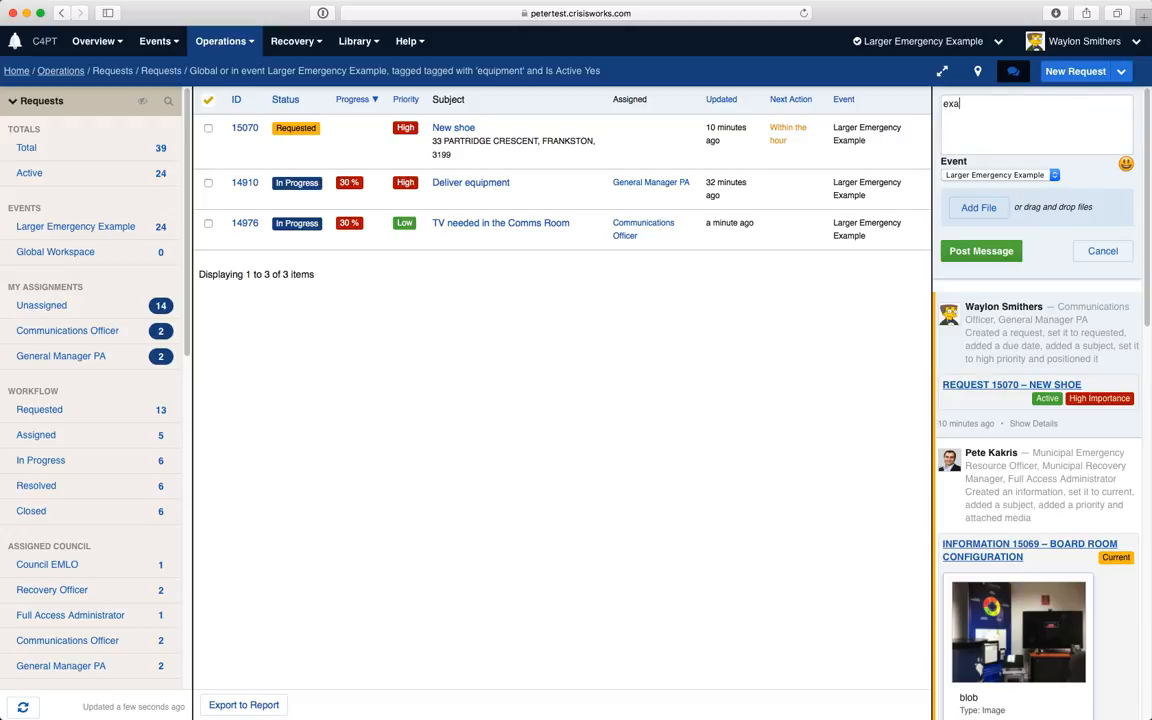
type("mple of how to use a log")
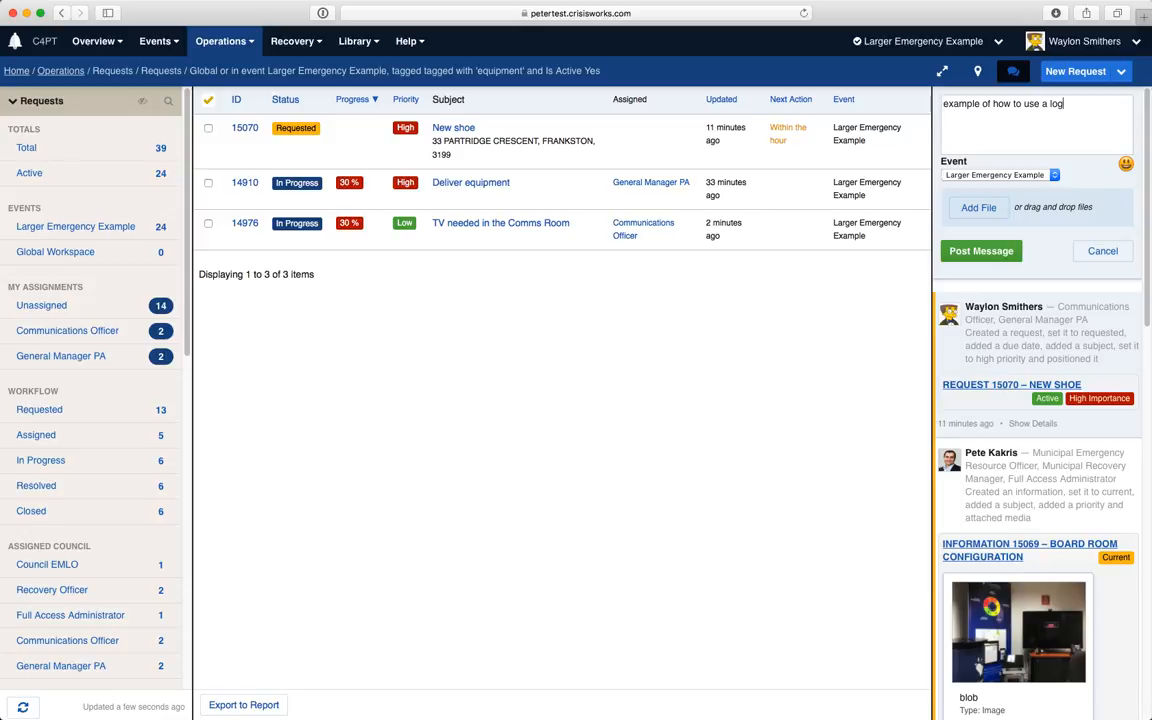
key("Return")
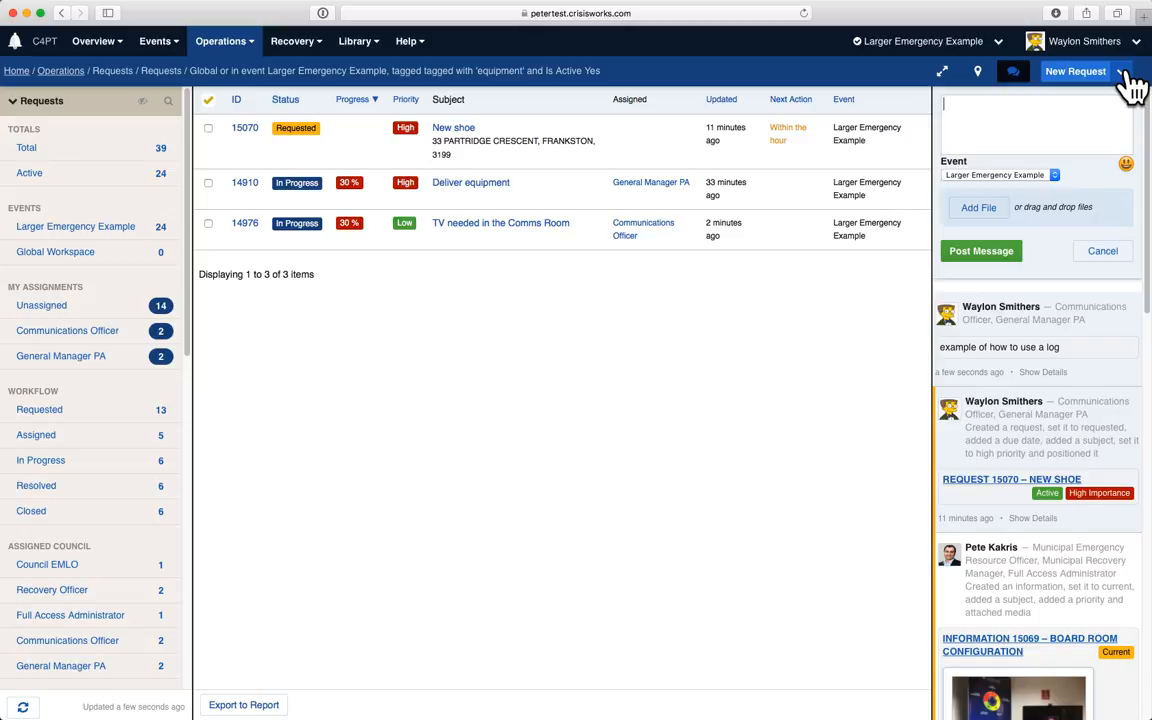
Create a new log record and set its type to Decision
left_click(1122, 72)
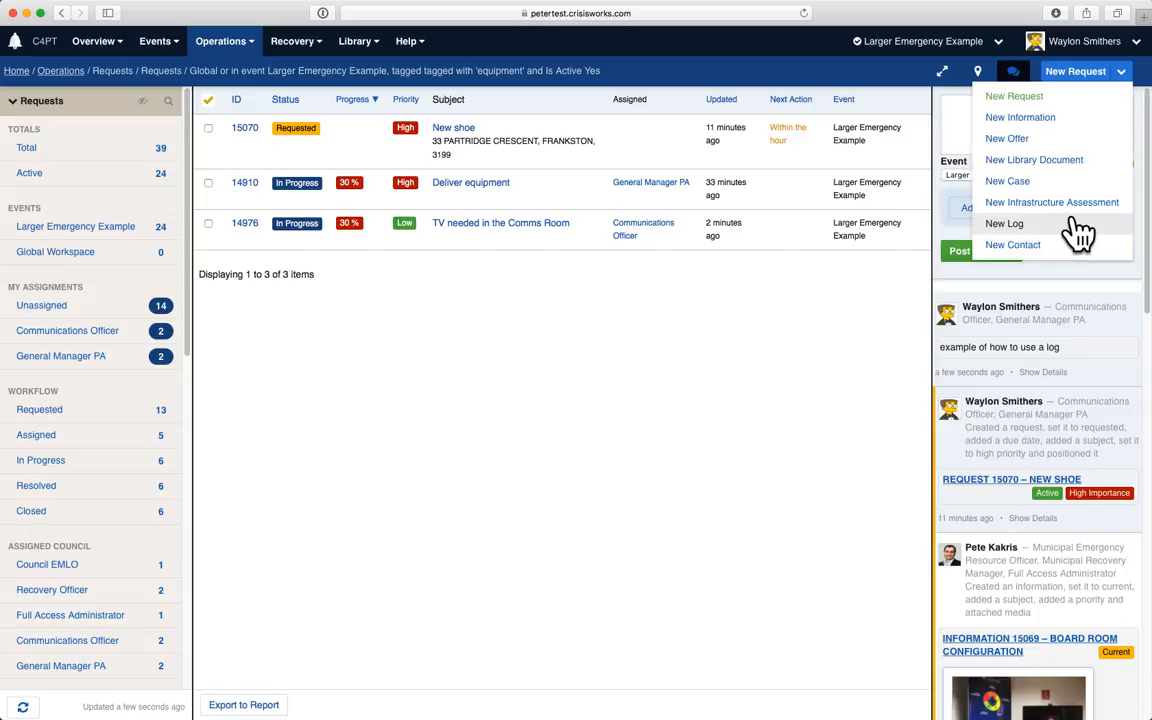
left_click(1075, 224)
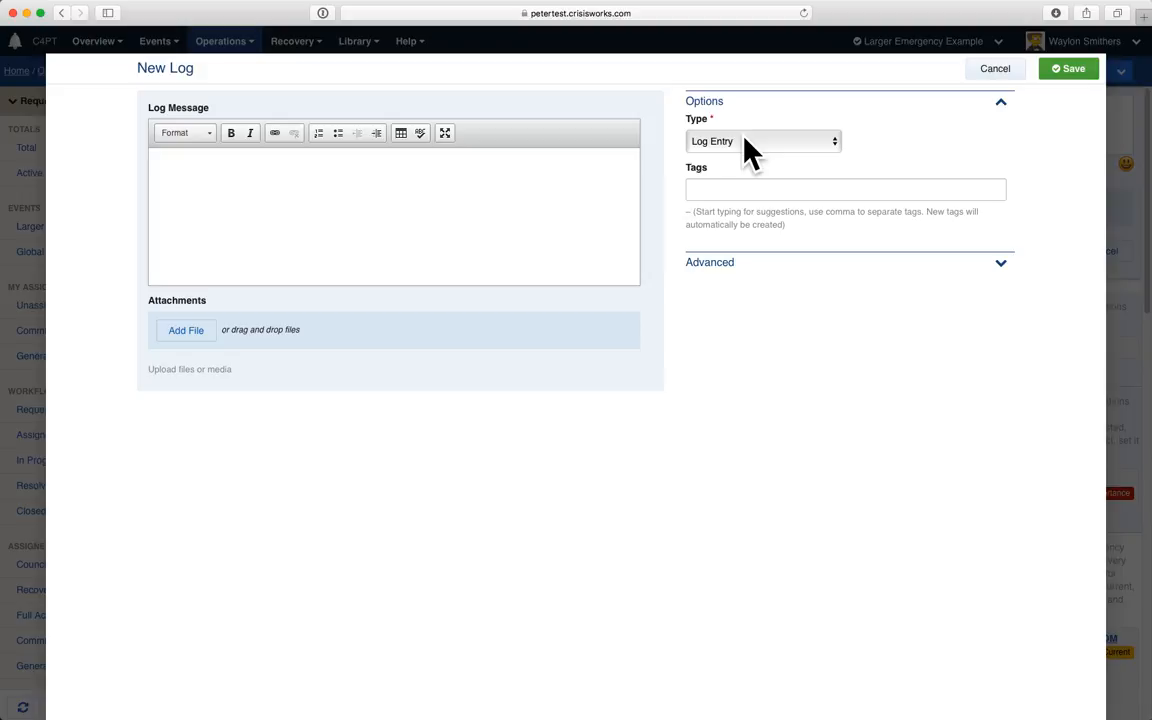
left_click(748, 145)
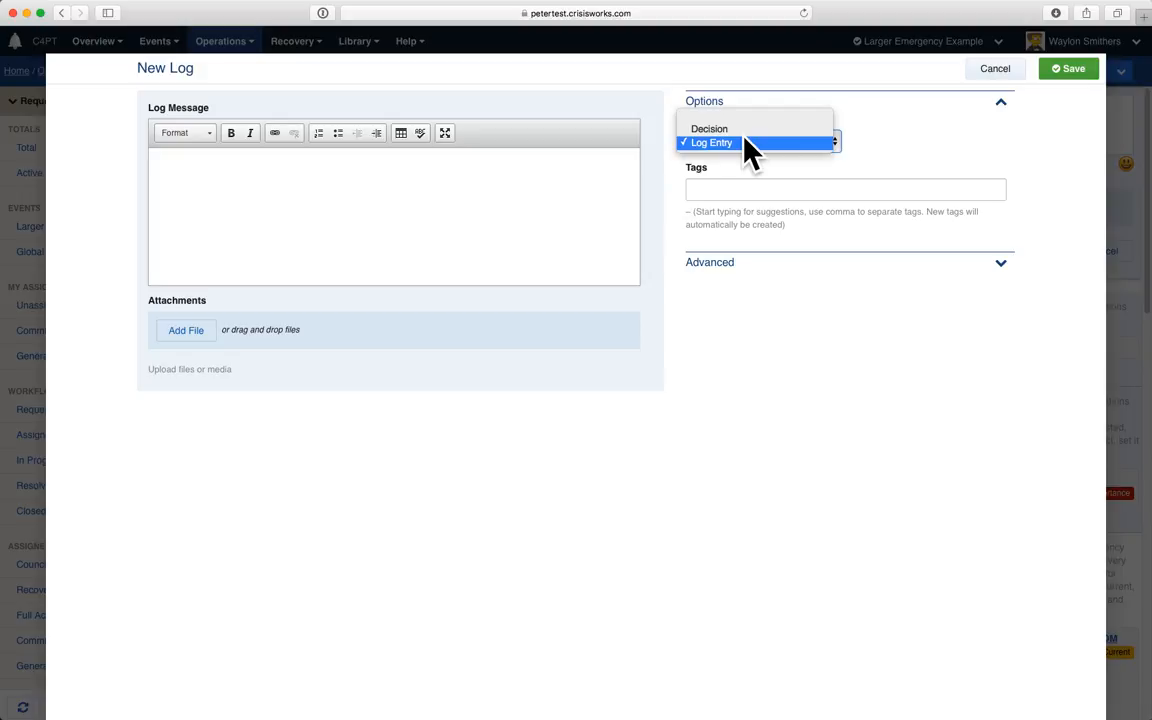
left_click(715, 126)
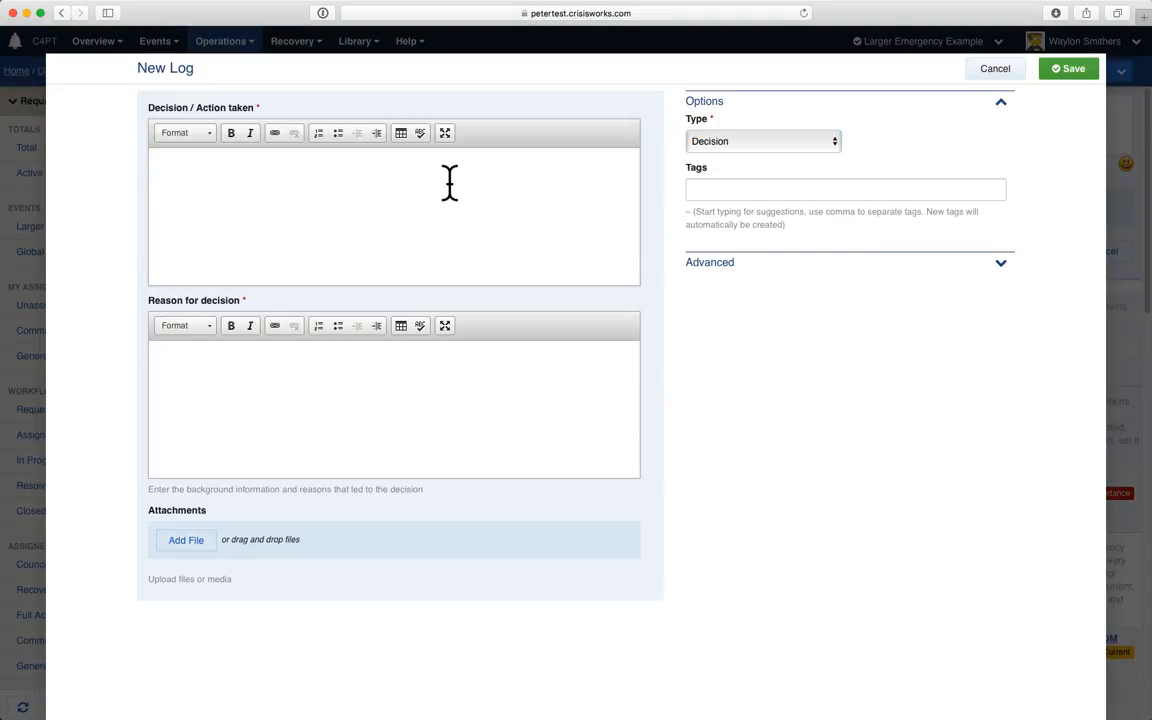
Enter "WHENT TO THE OFFICE" as the decision taken and "asas" as its reason, and save the log
left_click(449, 182)
type("dasdasdas")
left_click(381, 385)
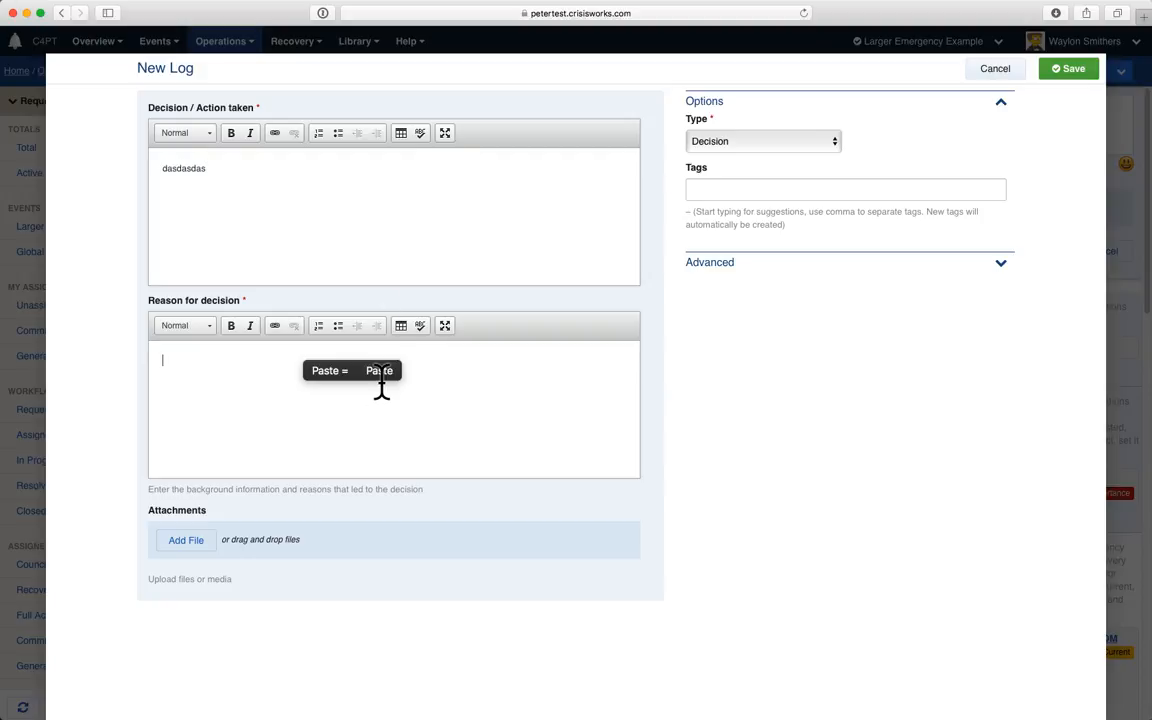
type("asas")
double_click(185, 169)
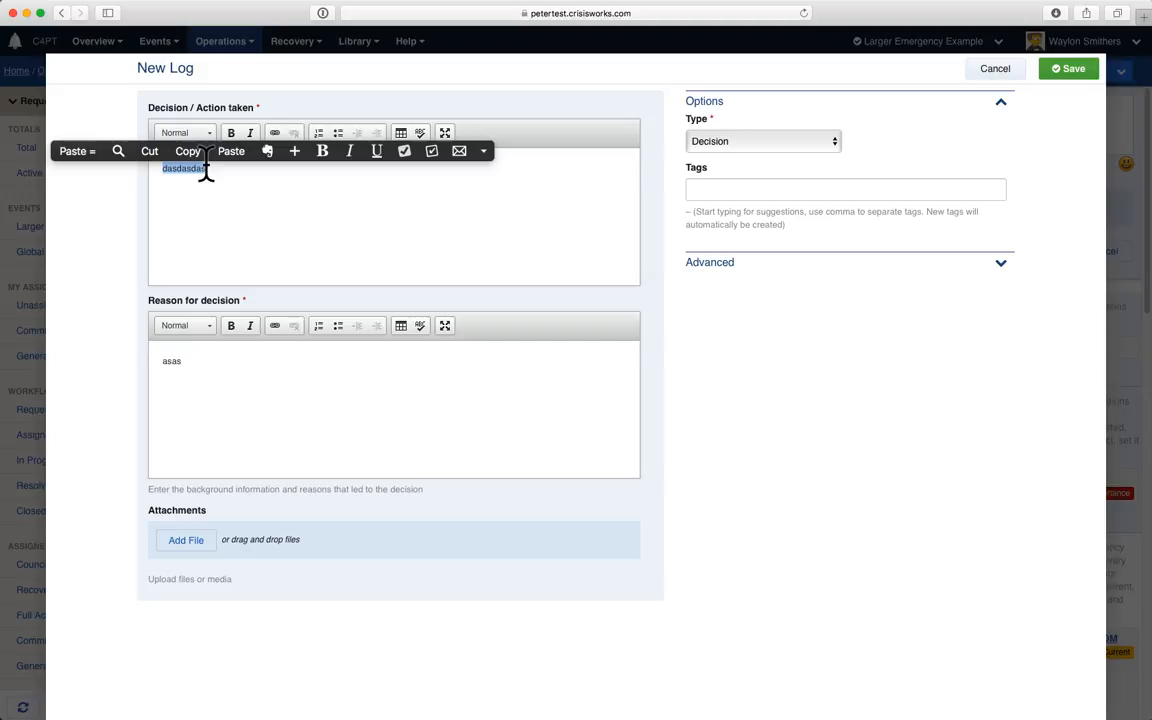
type("WHENT TO THE OFFICE")
left_click(1072, 69)
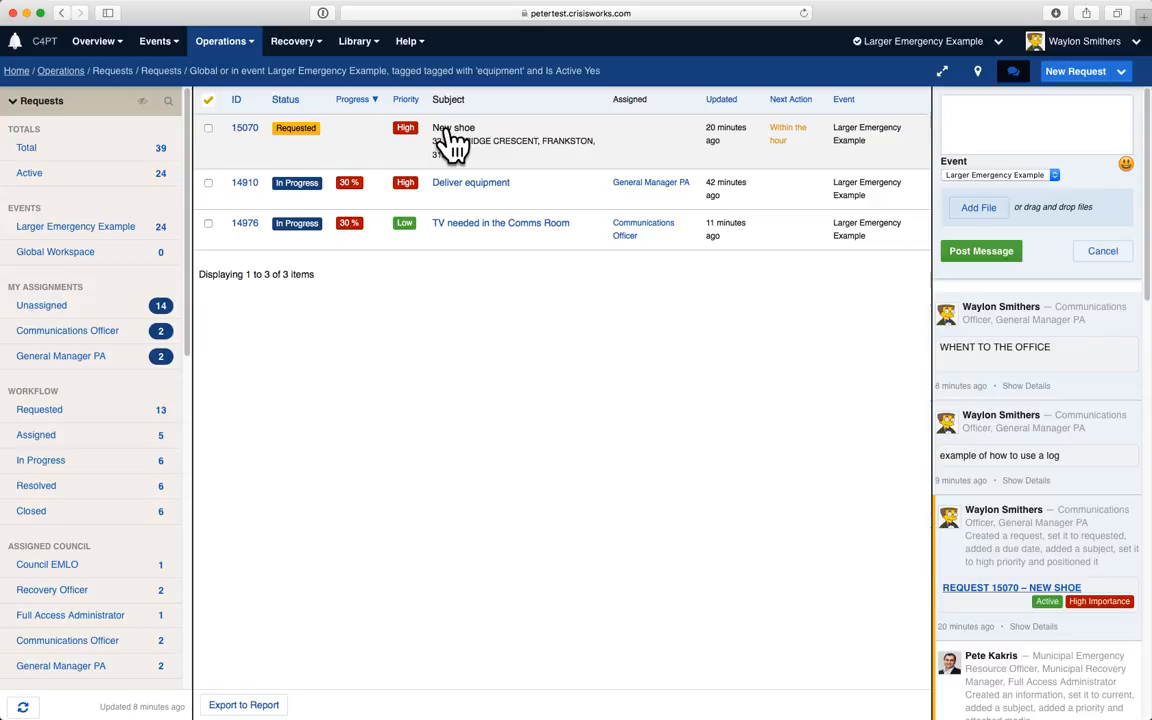
Open the request "New shoe" for editing and add the record note "spoke to co , asked if we want great or blue shoes"
left_click(448, 130)
double_click(996, 421)
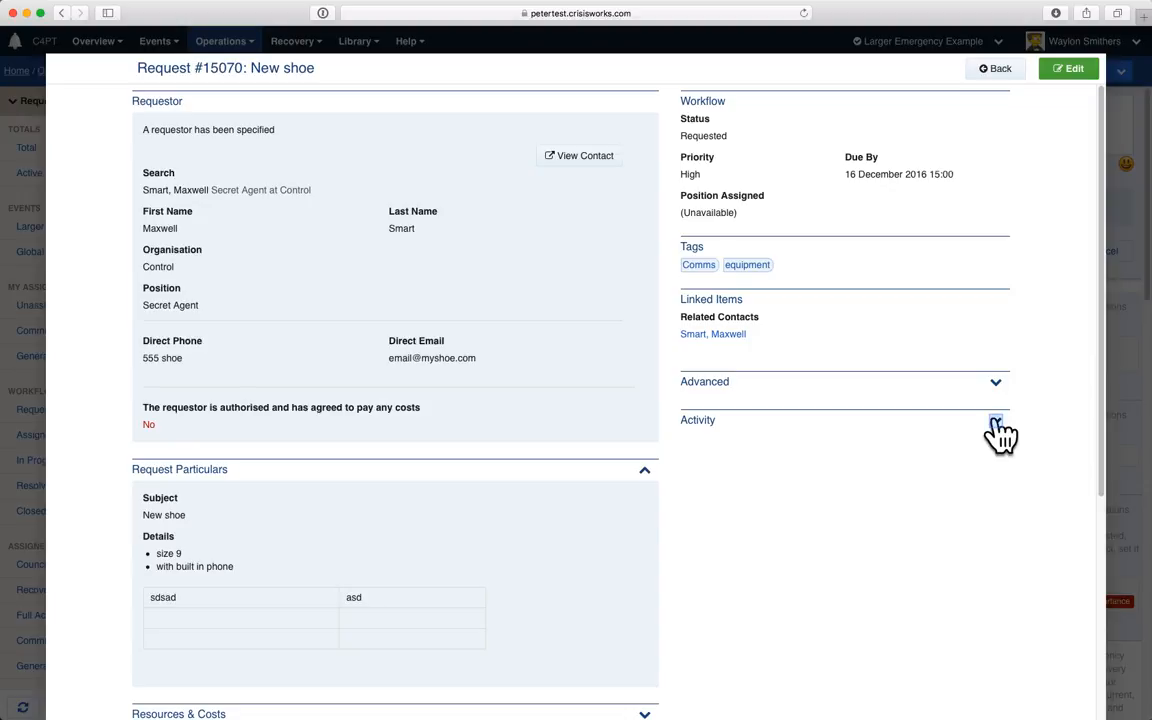
left_click(996, 421)
left_click(1068, 72)
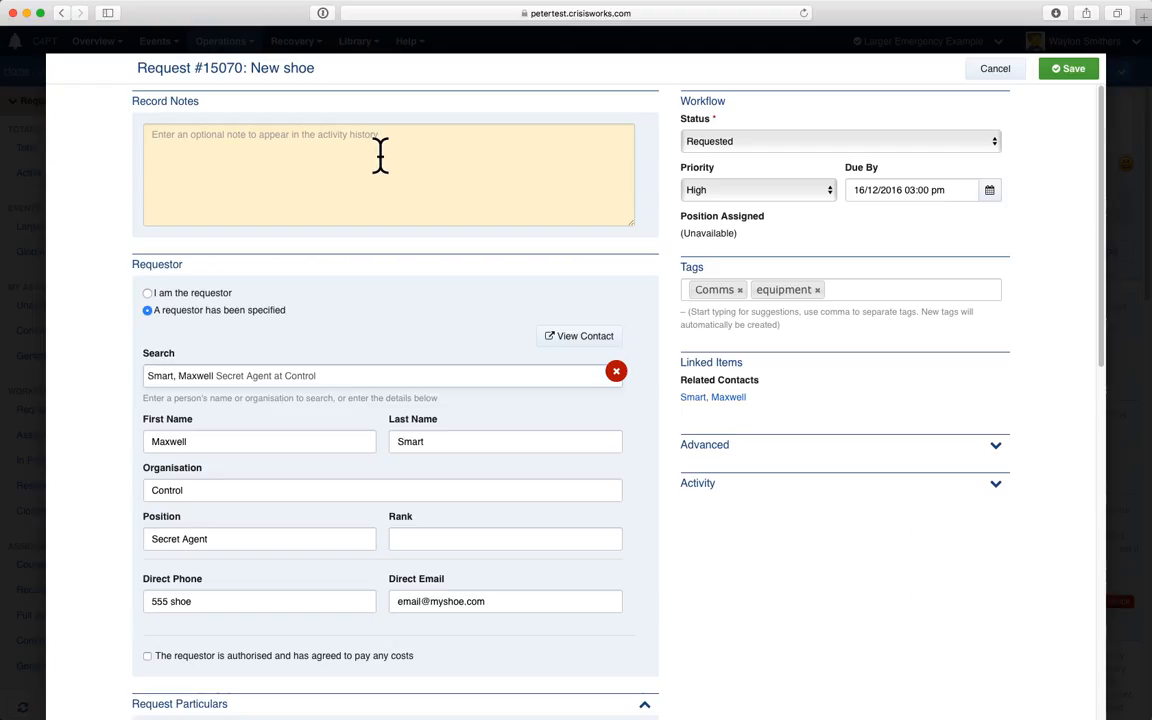
left_click(379, 153)
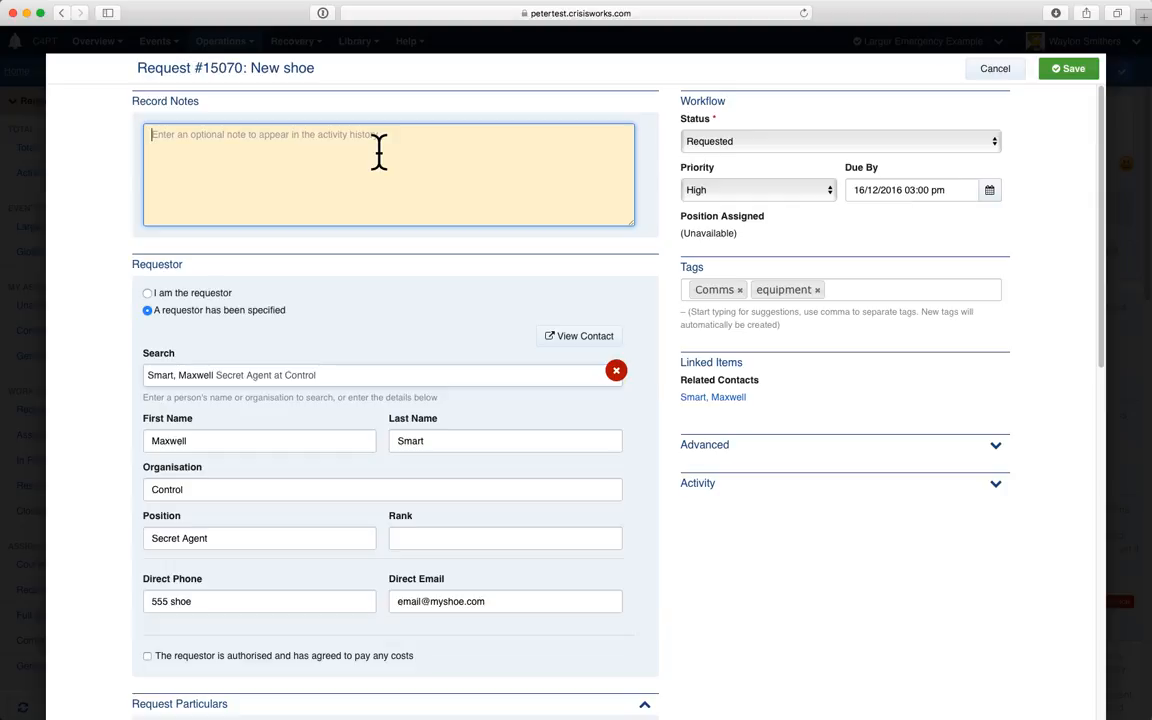
type("spoke to ")
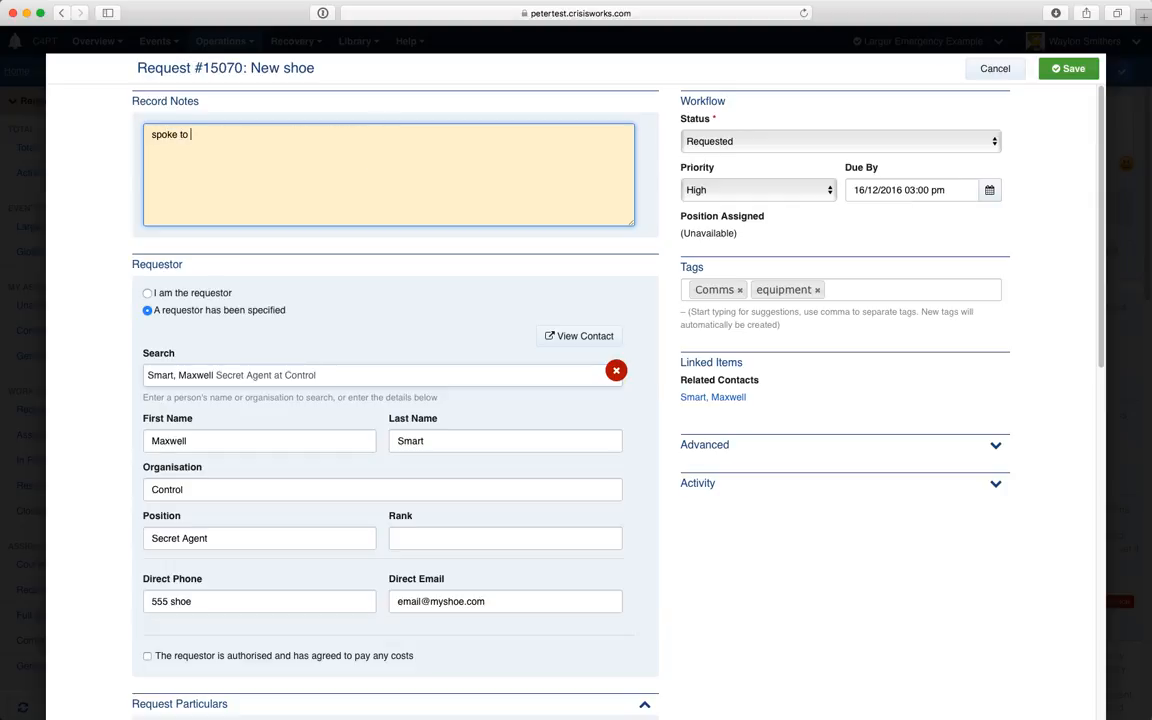
type("co , asked if we want great or b")
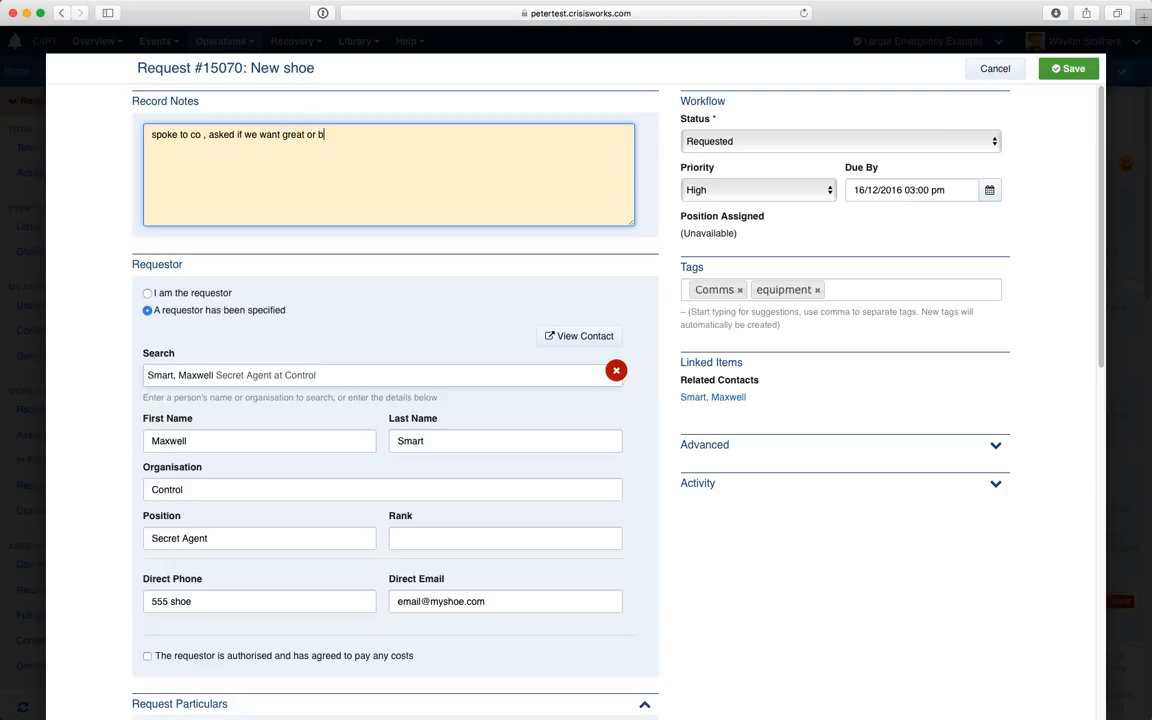
type("lue shoes")
Add the bullet "and antenna" below "with built in phone" in the request's details and save the request
scroll(203, 322, "down", 10)
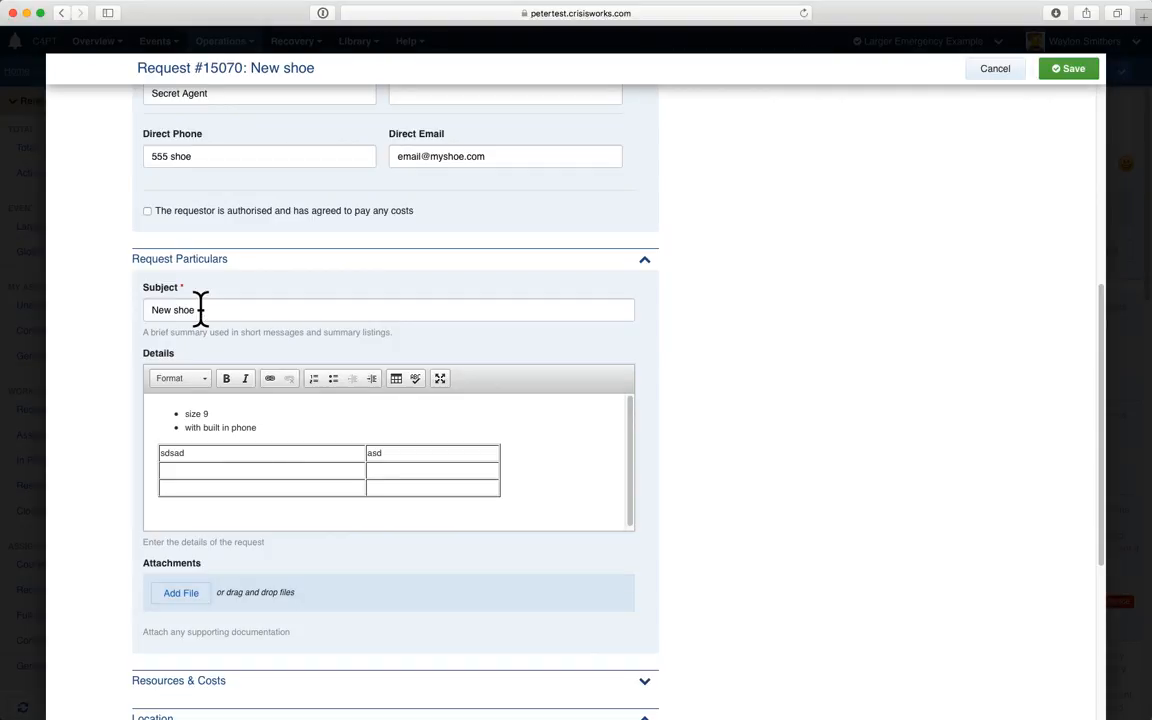
left_click(308, 430)
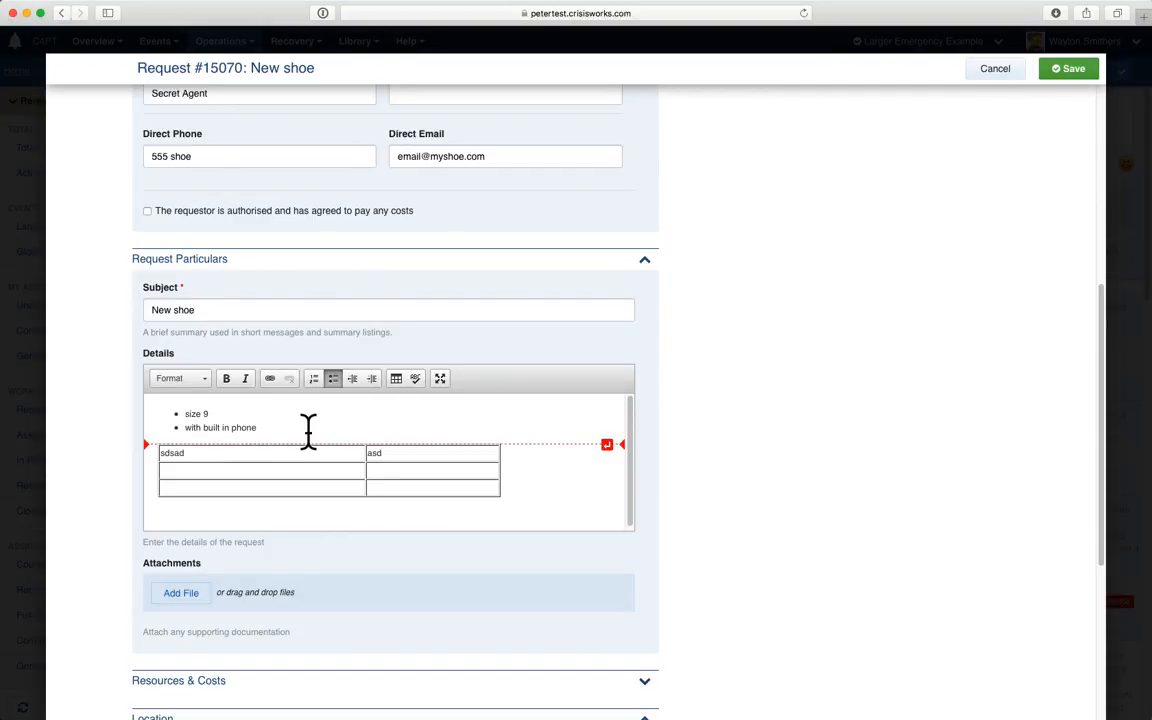
key("Return")
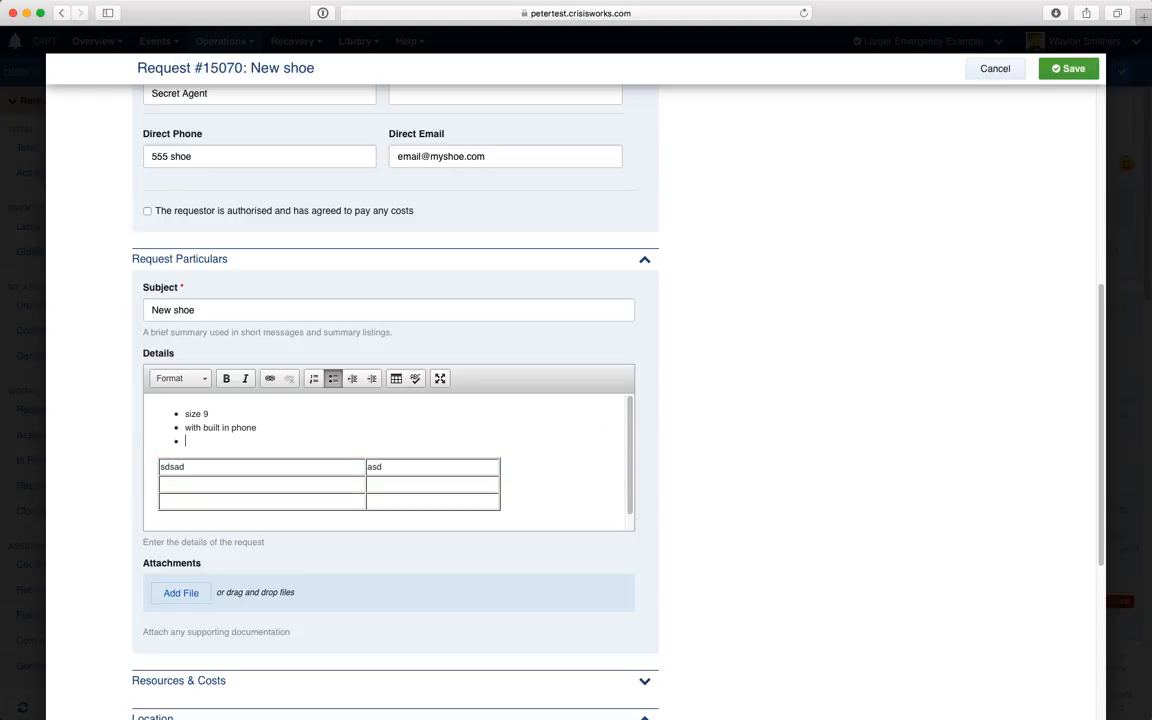
type("and antenna")
left_click(1071, 72)
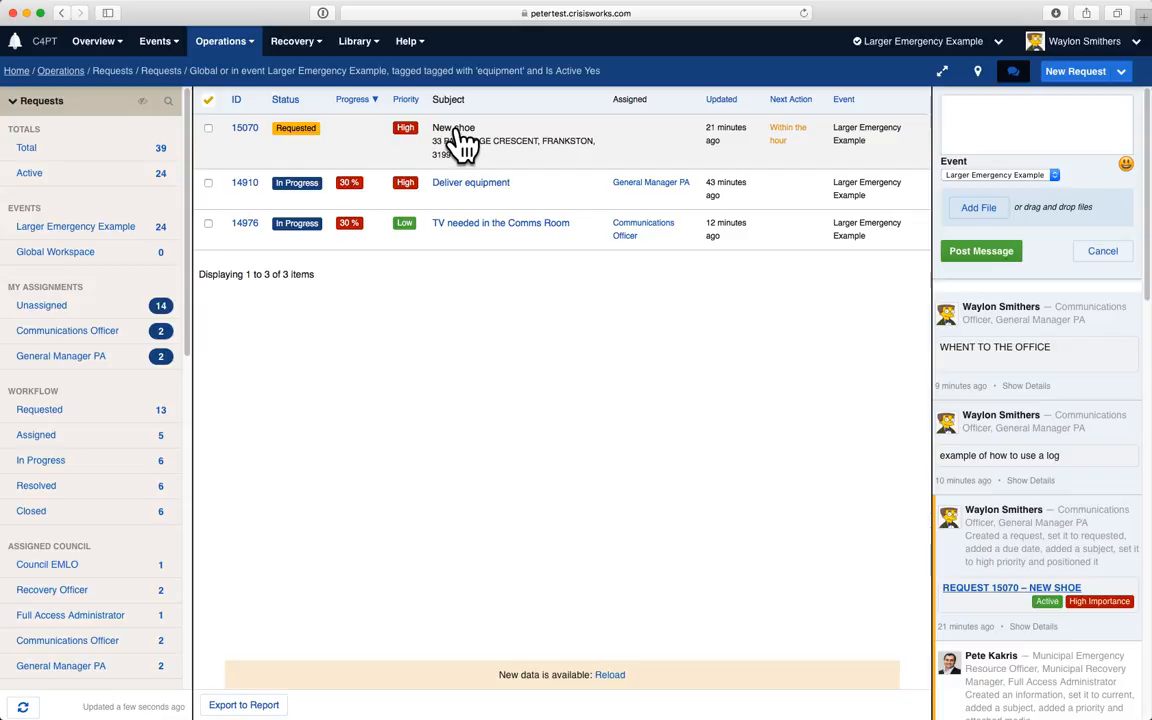
Reopen the request "New shoe" for editing and examine the change details of its latest activity entry
left_click(463, 145)
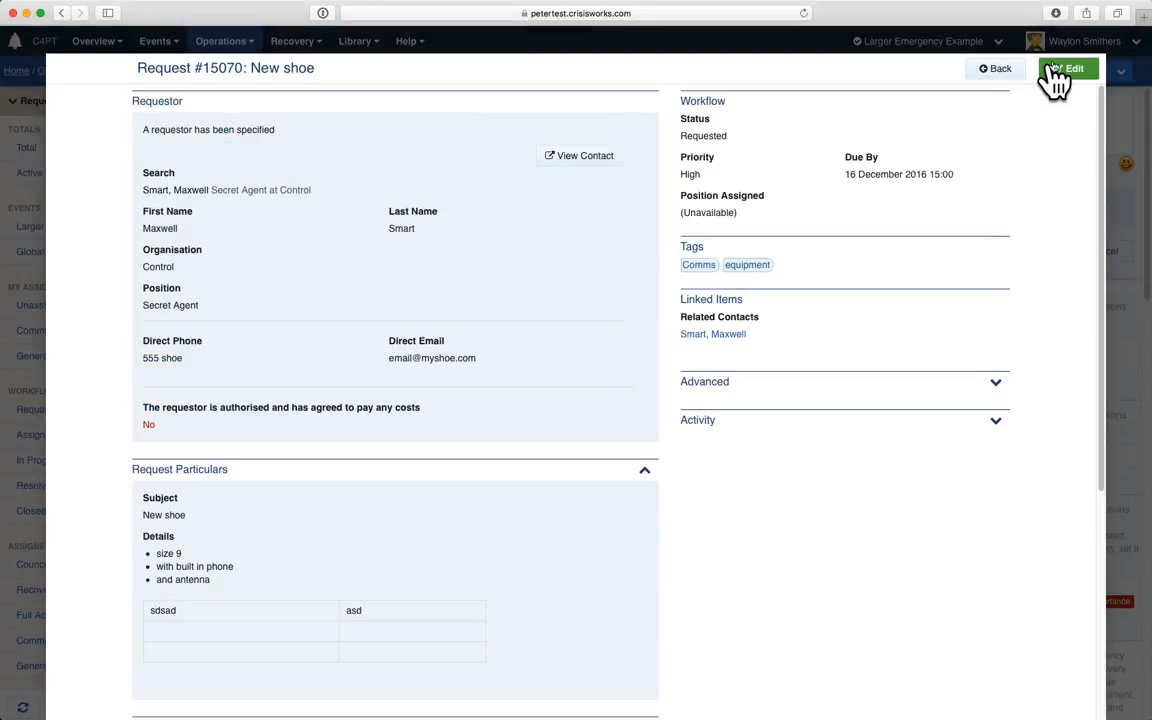
left_click(1066, 69)
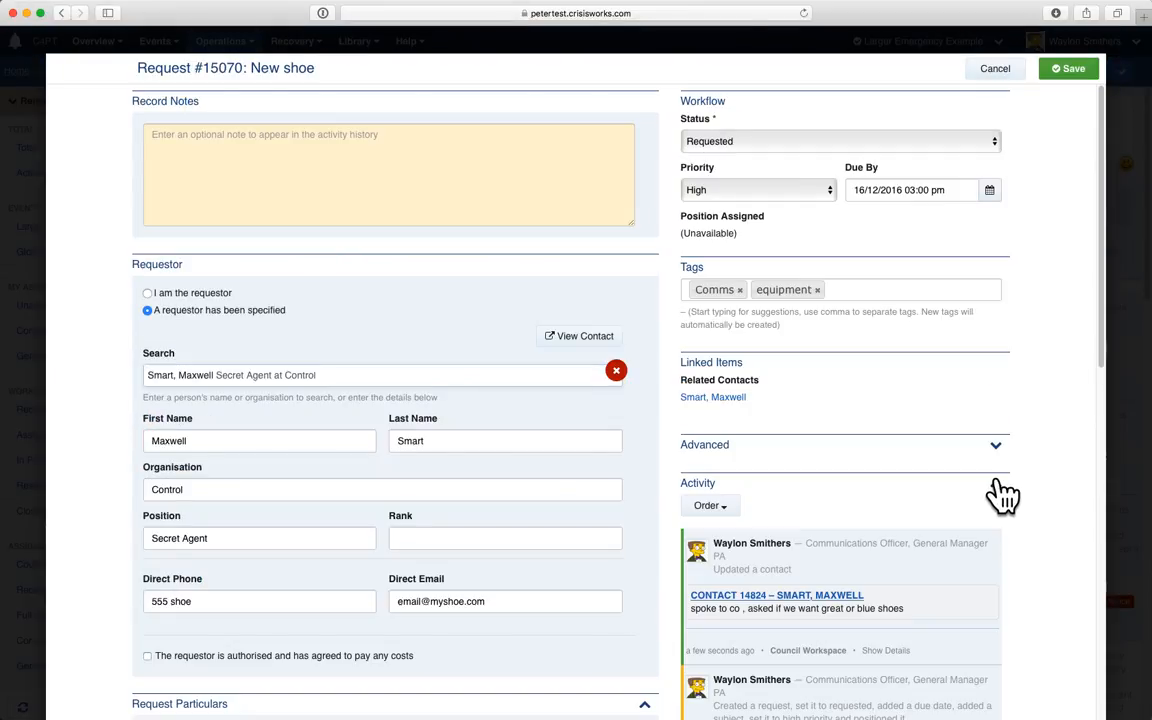
scroll(1003, 495, "down", 1)
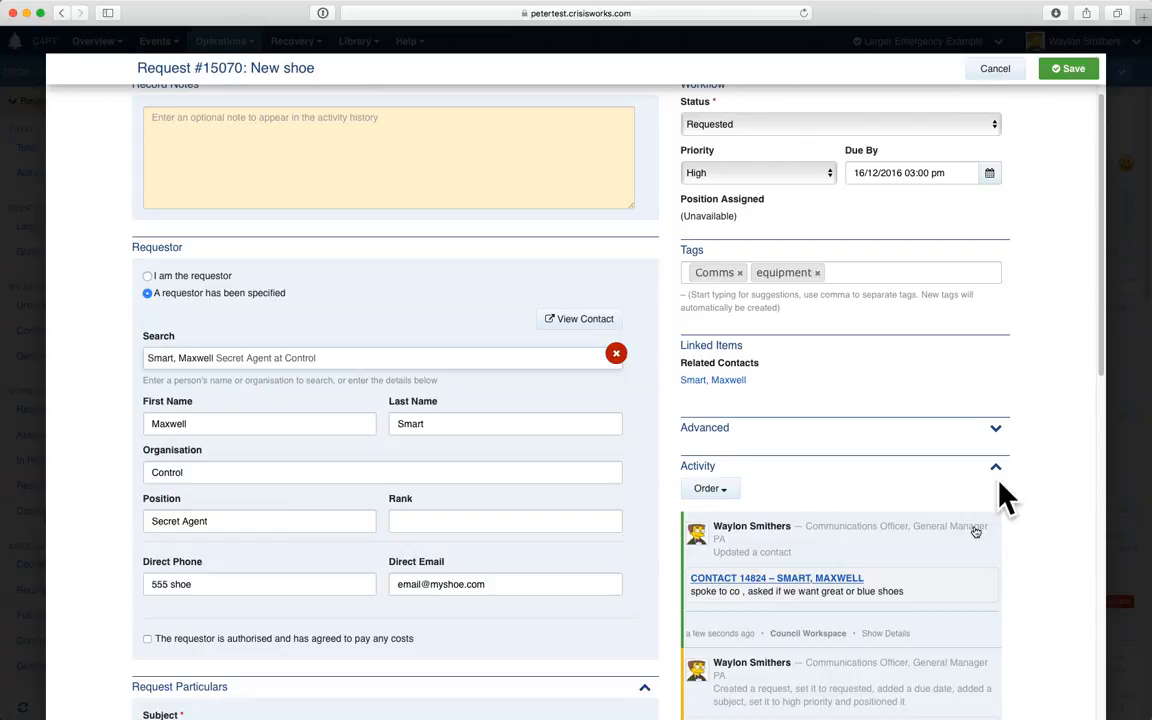
left_click(897, 634)
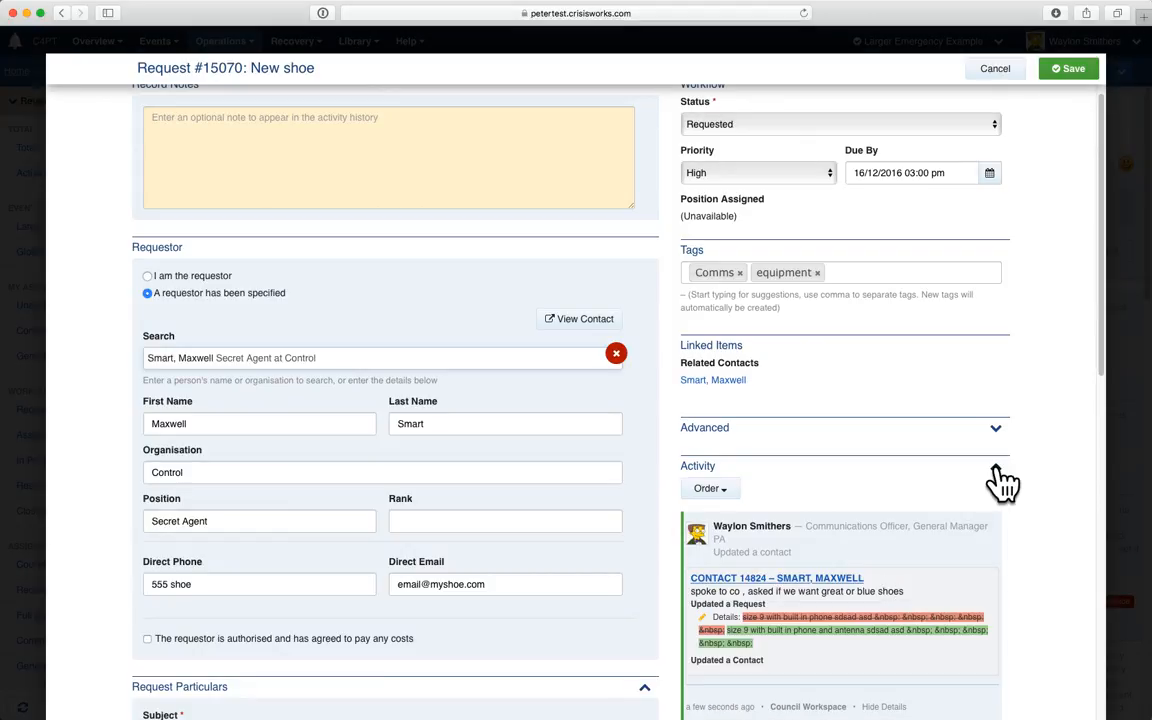
left_click(997, 467)
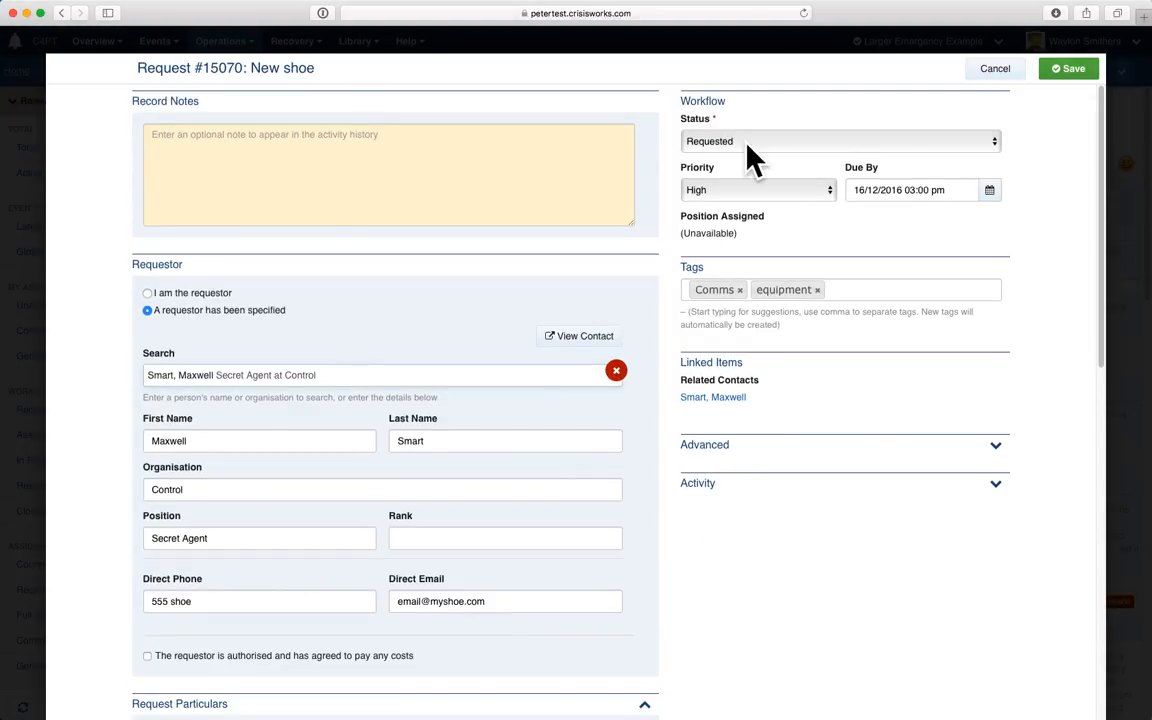
Set the status of the request "New shoe" to Resolved, save it and refresh the register
left_click(752, 158)
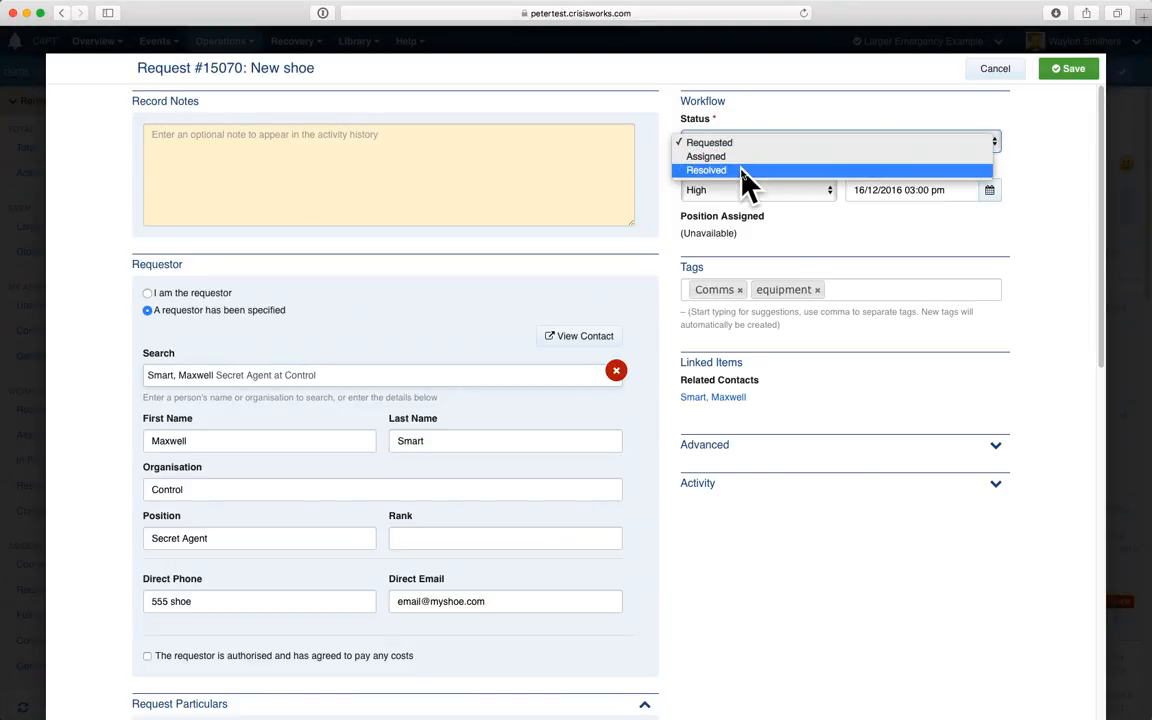
left_click(745, 171)
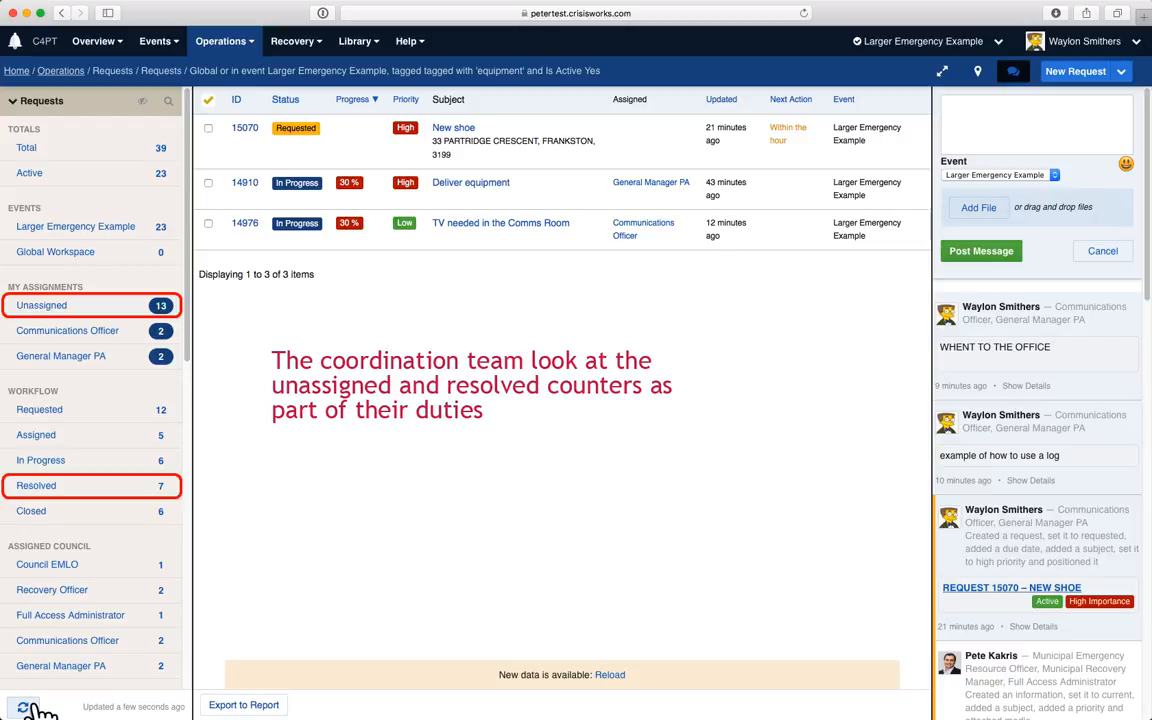
left_click(24, 707)
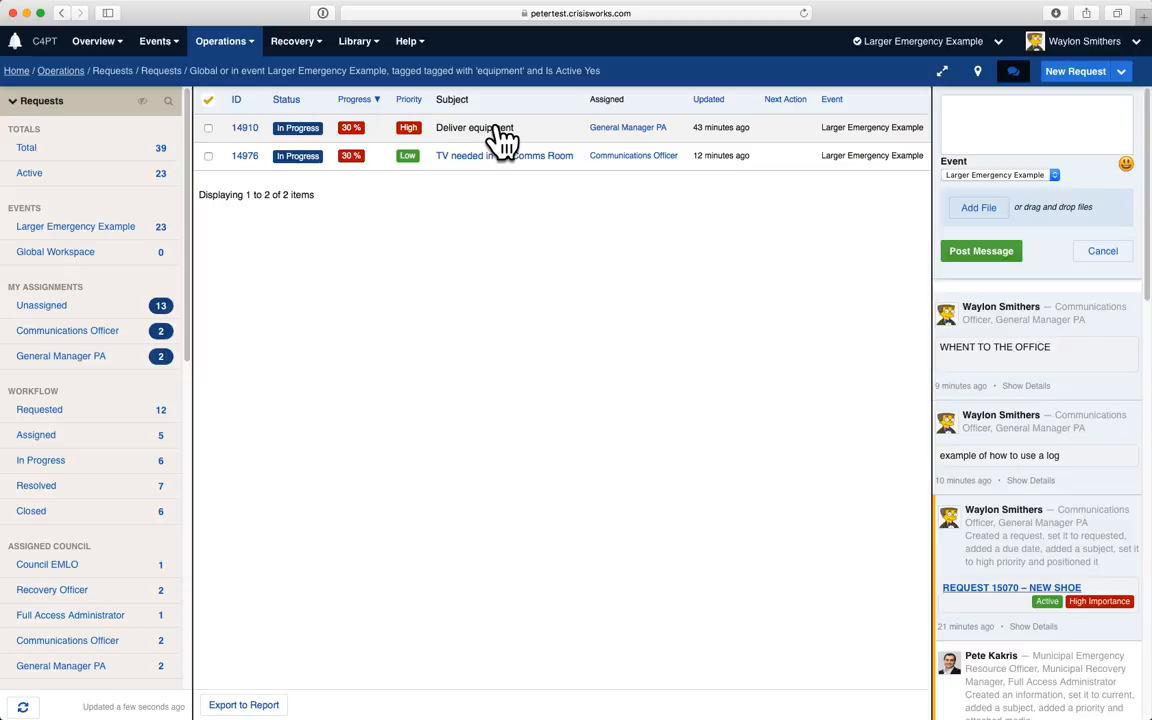
Open the request "Deliver equipment" for editing, return its status to Requested, save it and refresh the register
left_click(500, 134)
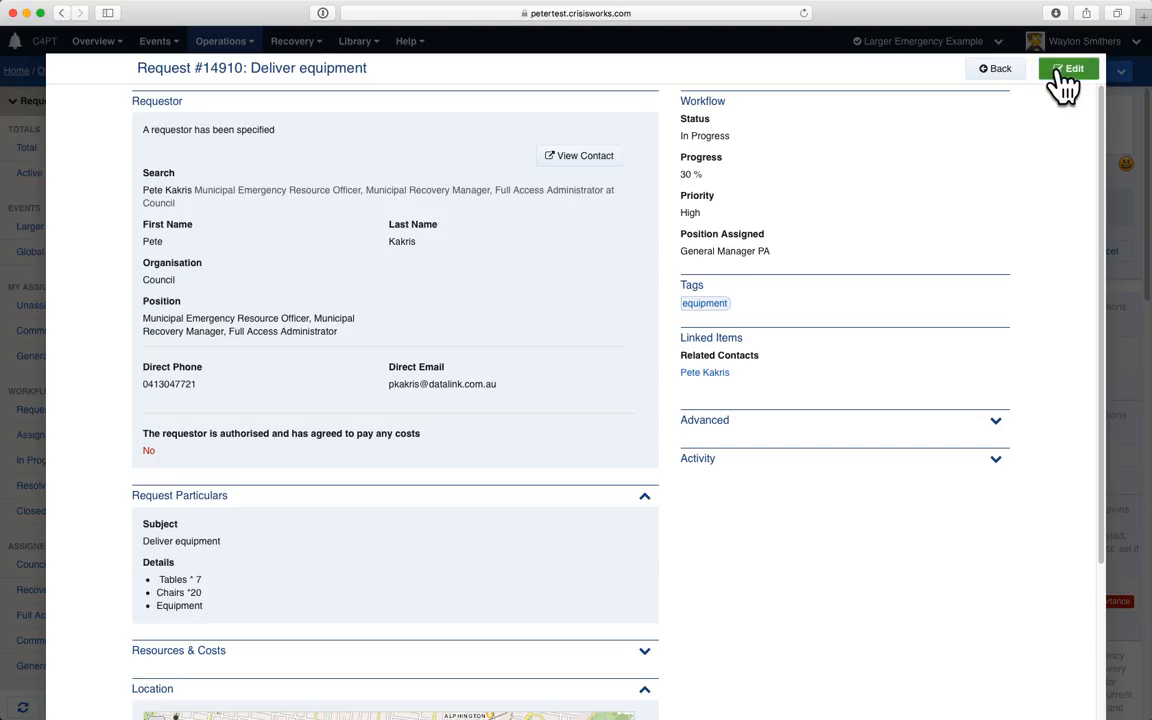
left_click(1066, 70)
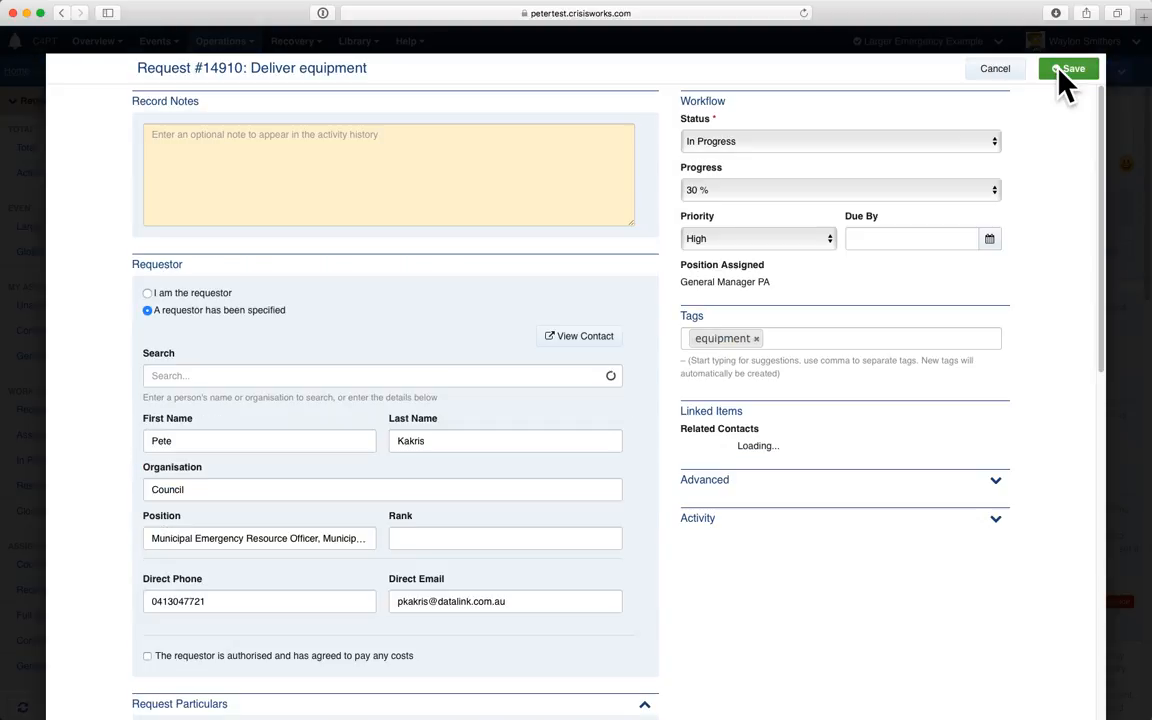
left_click(806, 143)
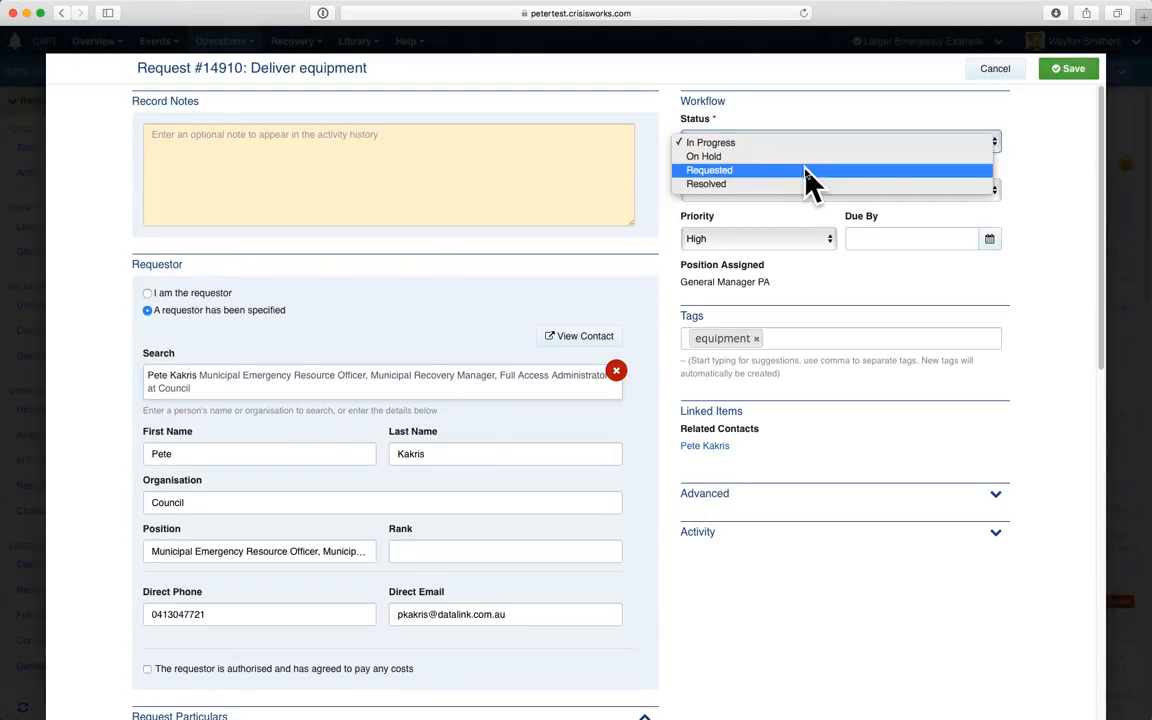
left_click(806, 171)
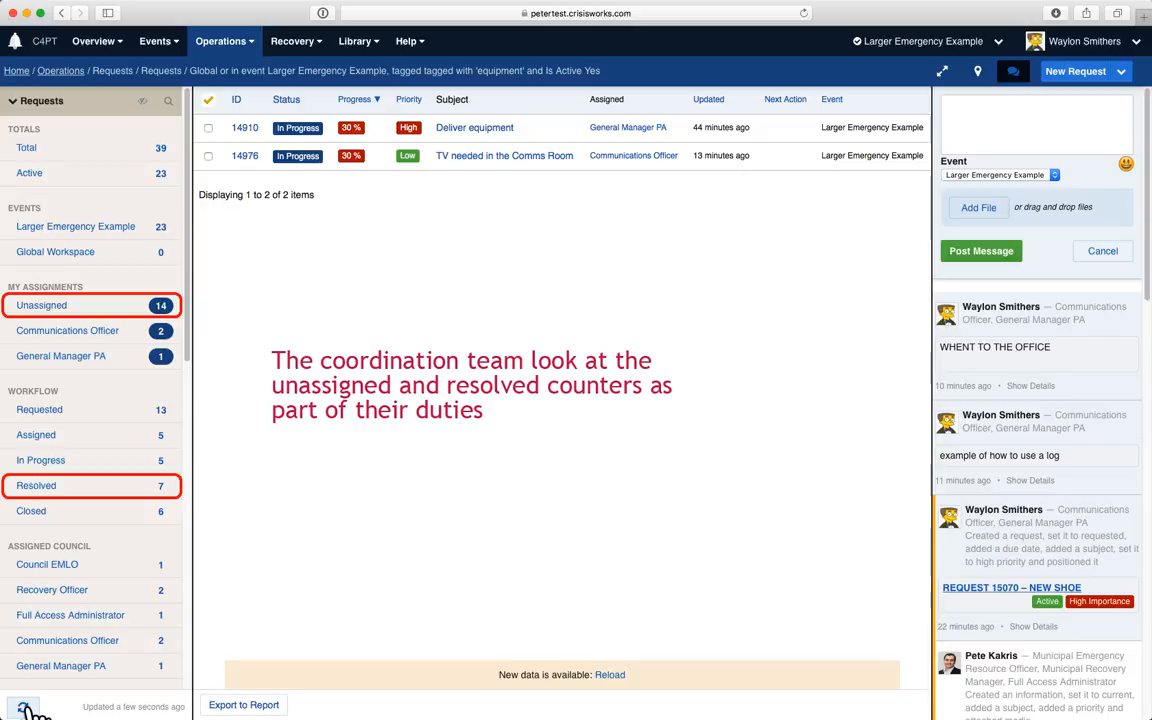
left_click(22, 707)
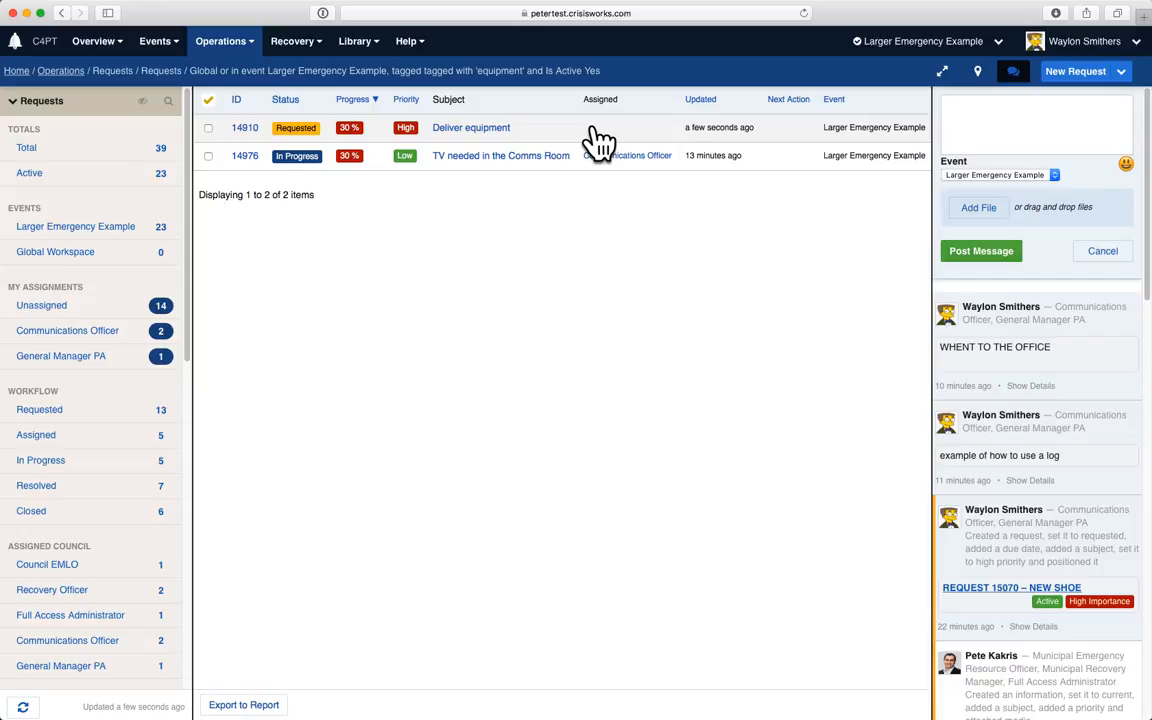
Start a new information record with the subject "Weather Forecast"
left_click(1123, 73)
left_click(1093, 117)
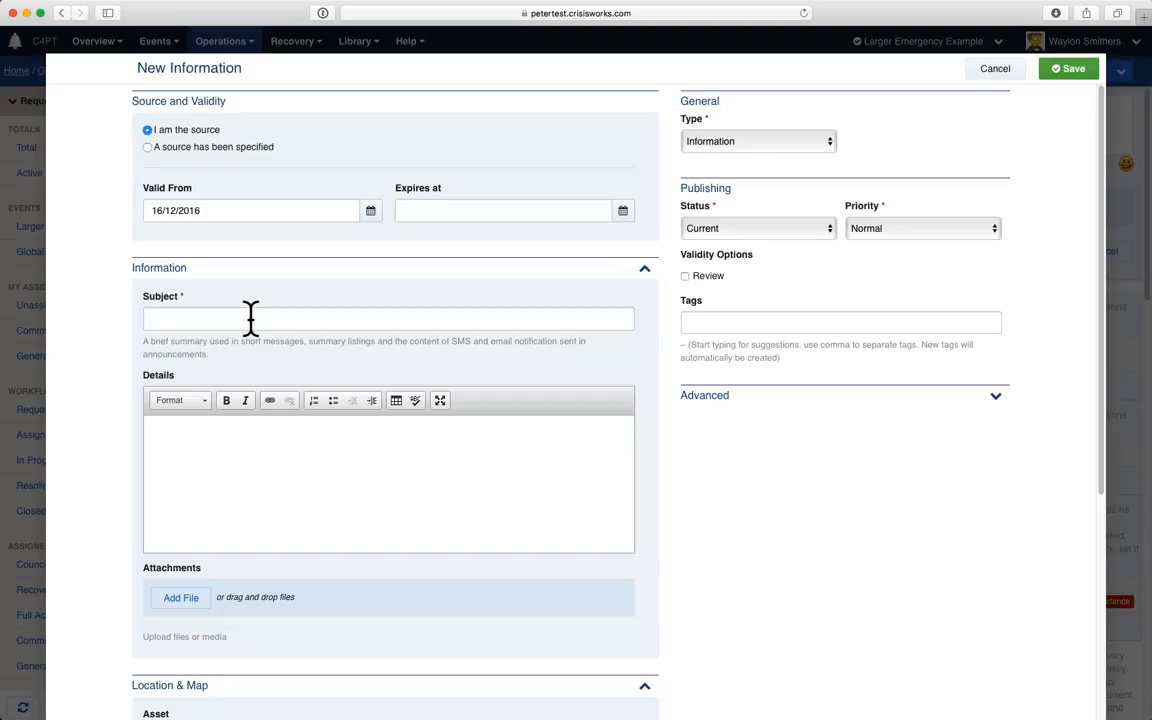
left_click(250, 318)
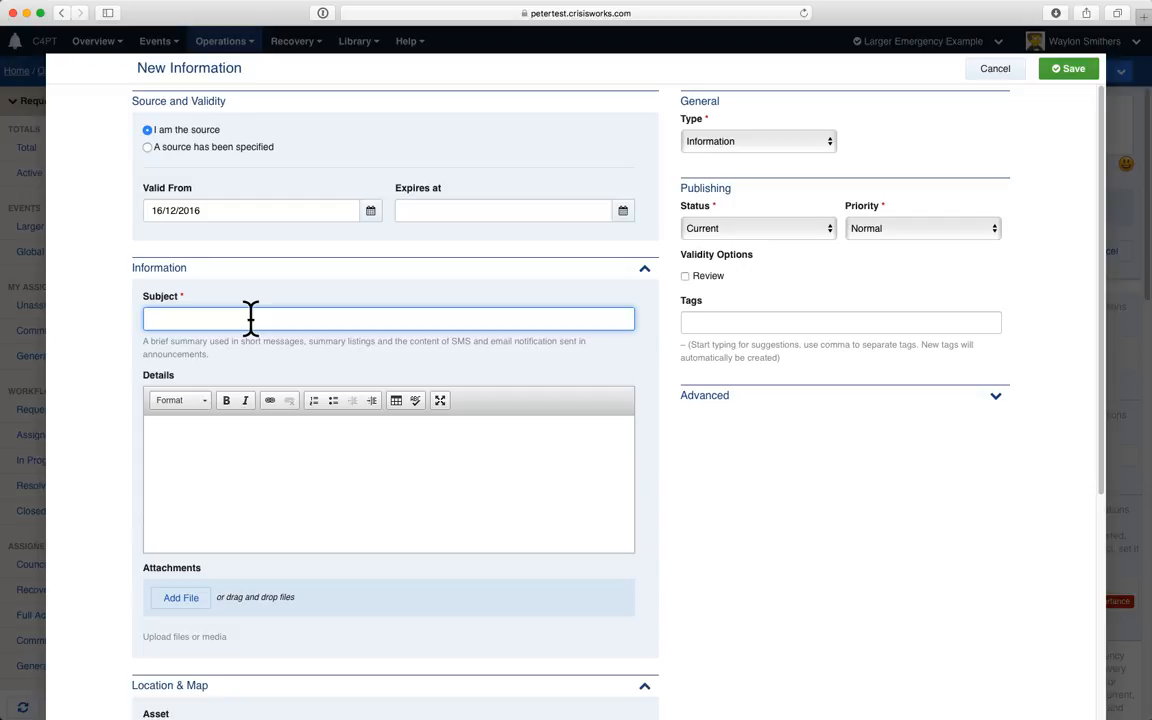
type("Weather Forecast")
Mark the record as having a specified source and search the contacts for "BOM", then "Beu*"
left_click(214, 148)
left_click(244, 303)
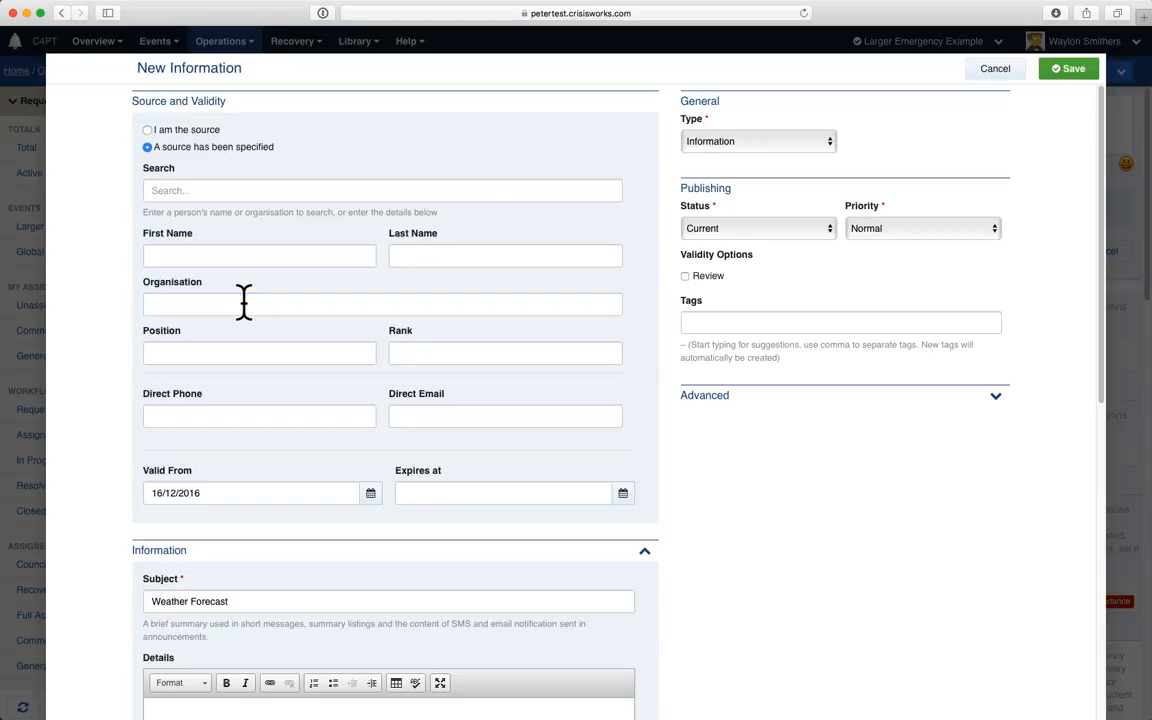
left_click(233, 191)
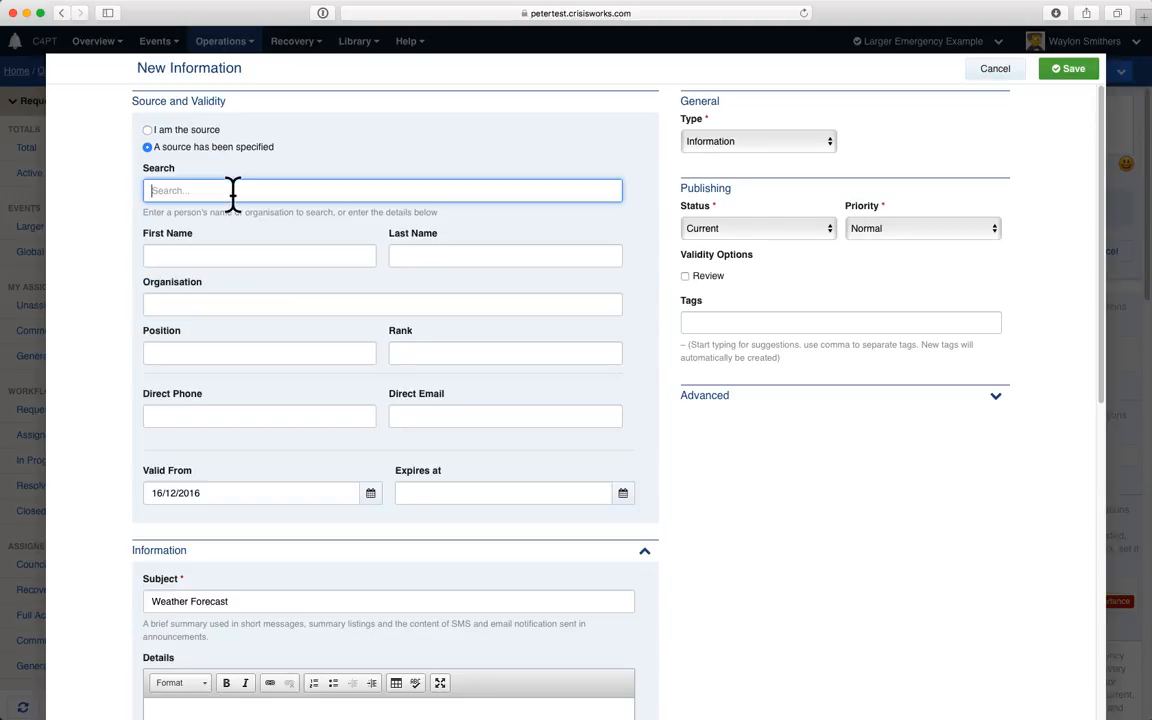
type("BOM")
key("Tab")
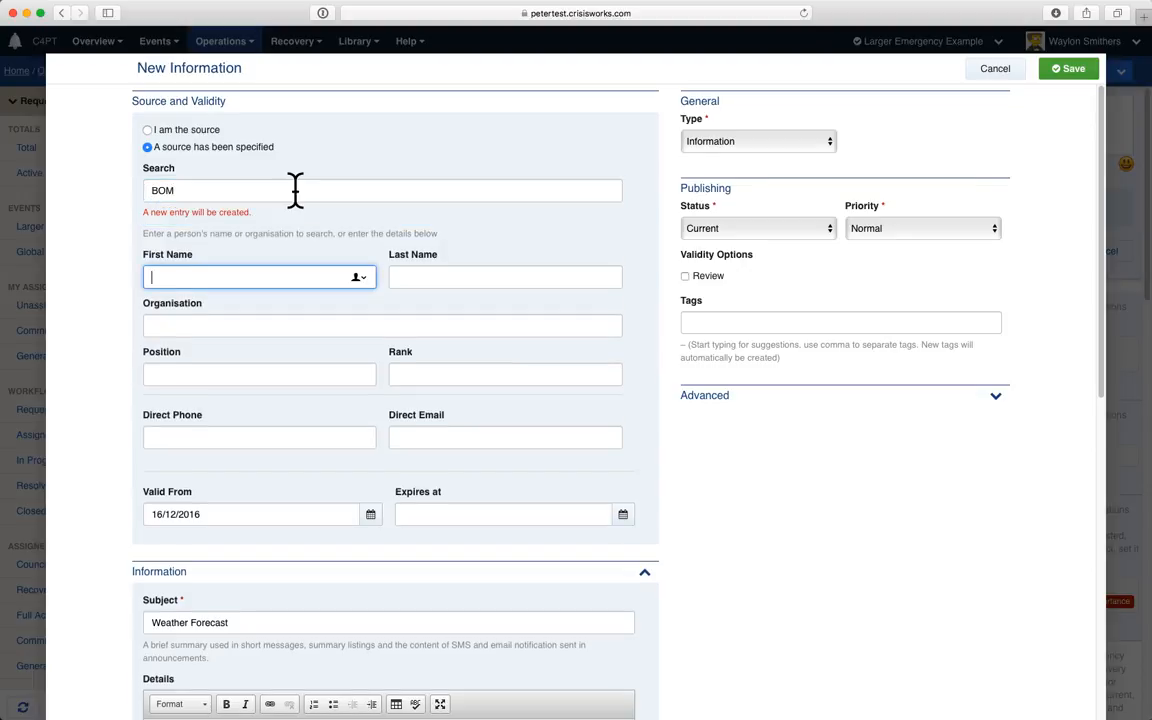
left_click(295, 190)
key("BackSpace")
key("BackSpace")
type("eu'")
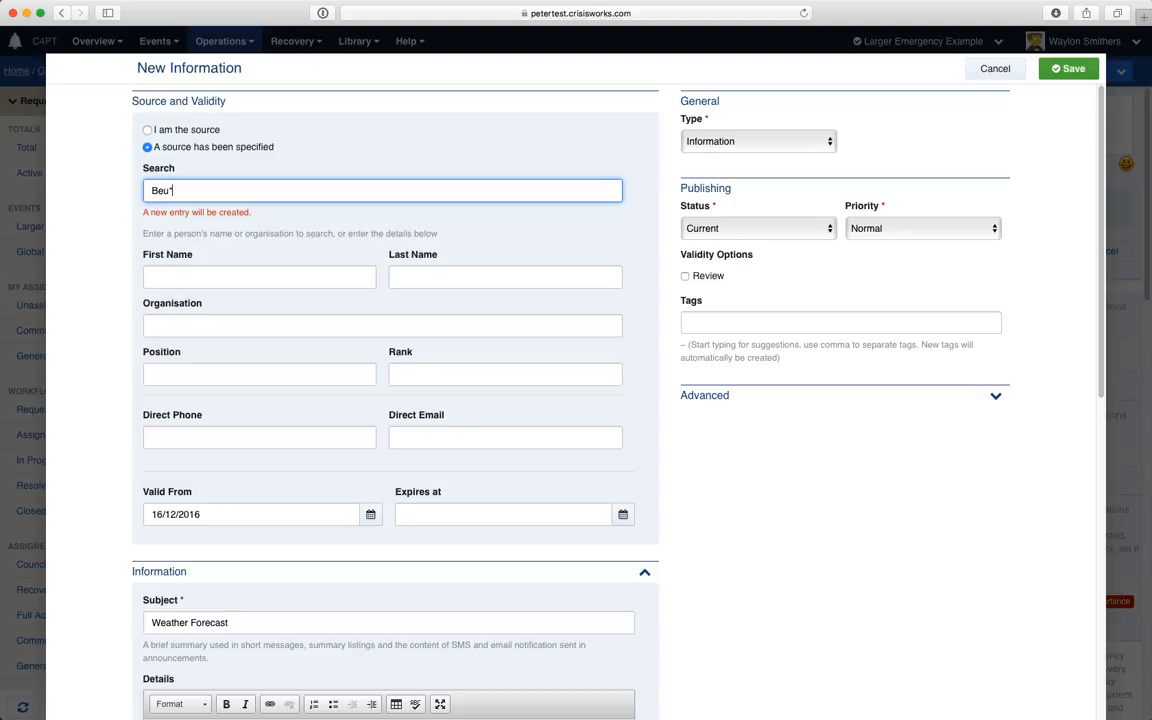
Enter "BOM" as the organisation of the information source
left_click(213, 326)
type("BOB")
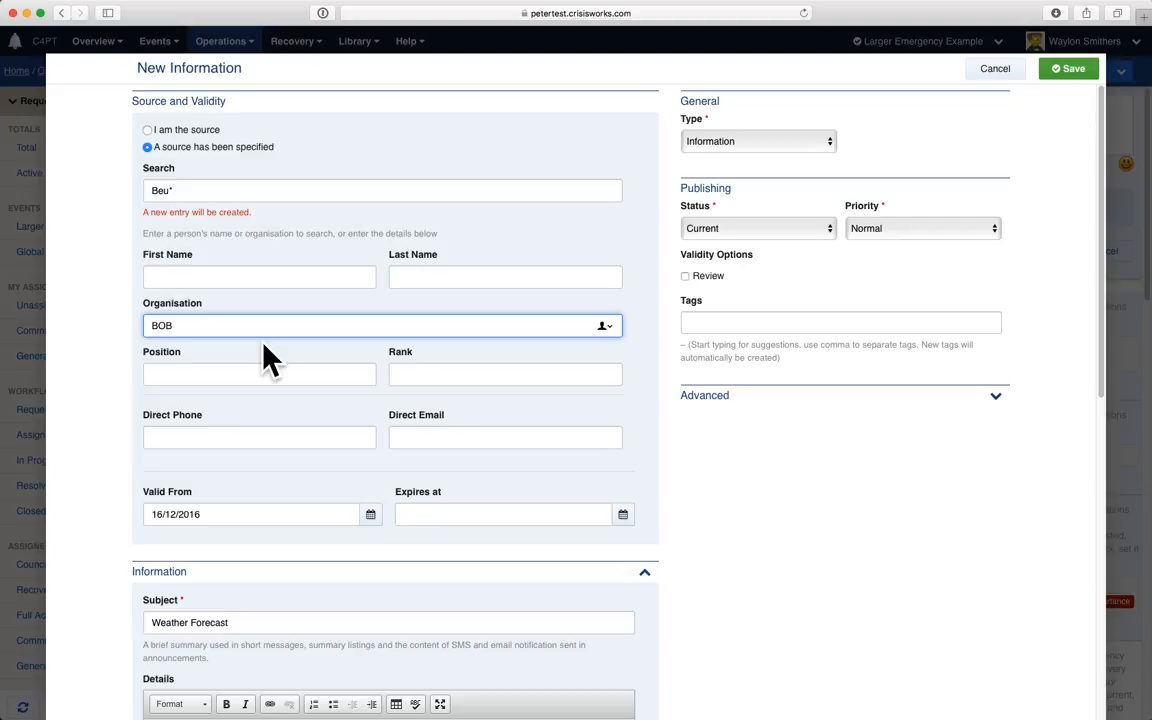
key("BackSpace")
type("M")
Add a bulleted list with "monday 22" and "thur 45" to the details of the weather forecast
scroll(373, 408, "down", 5)
left_click(373, 408)
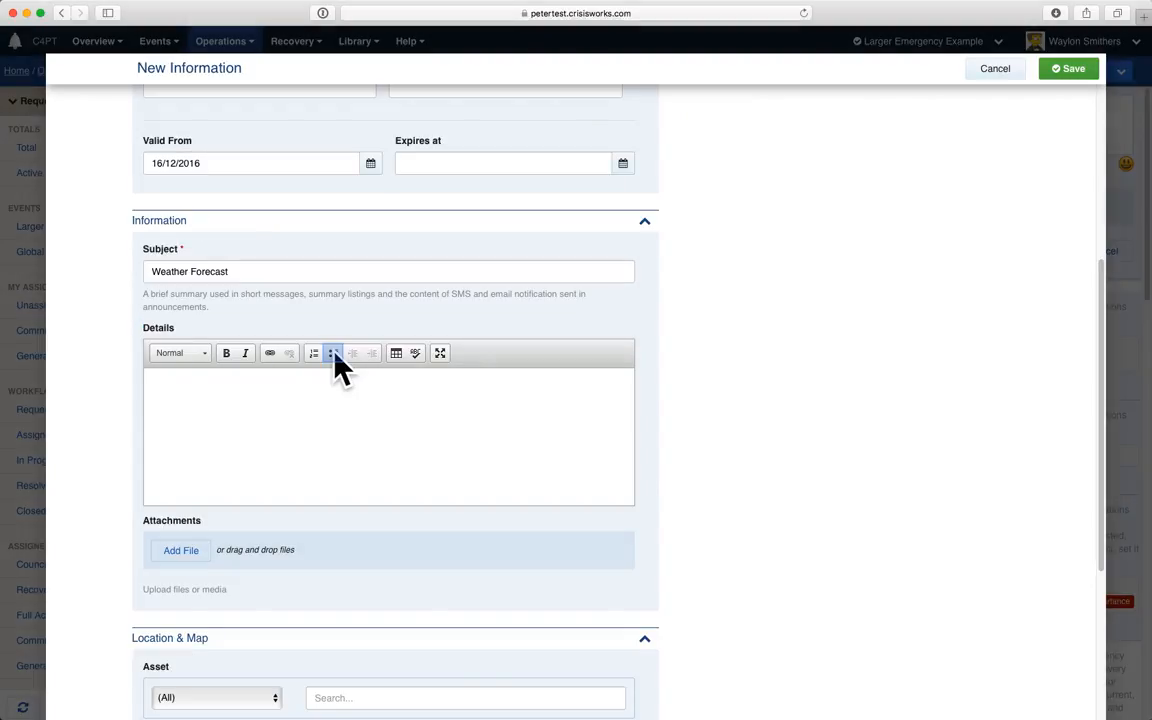
left_click(335, 355)
type("monday 22")
key("Return")
type("thur 45")
Set the weather forecast's expiry date to 17/12/2016 and save the record with the status Current
left_click(624, 164)
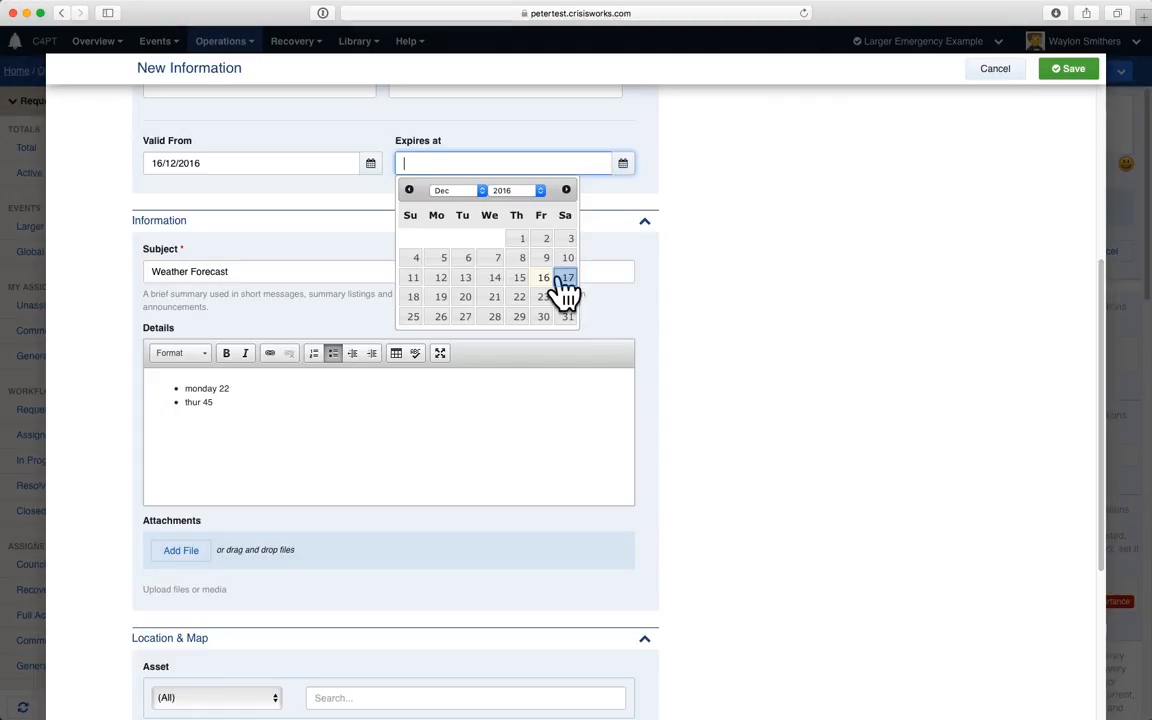
left_click(561, 276)
scroll(726, 305, "up", 5)
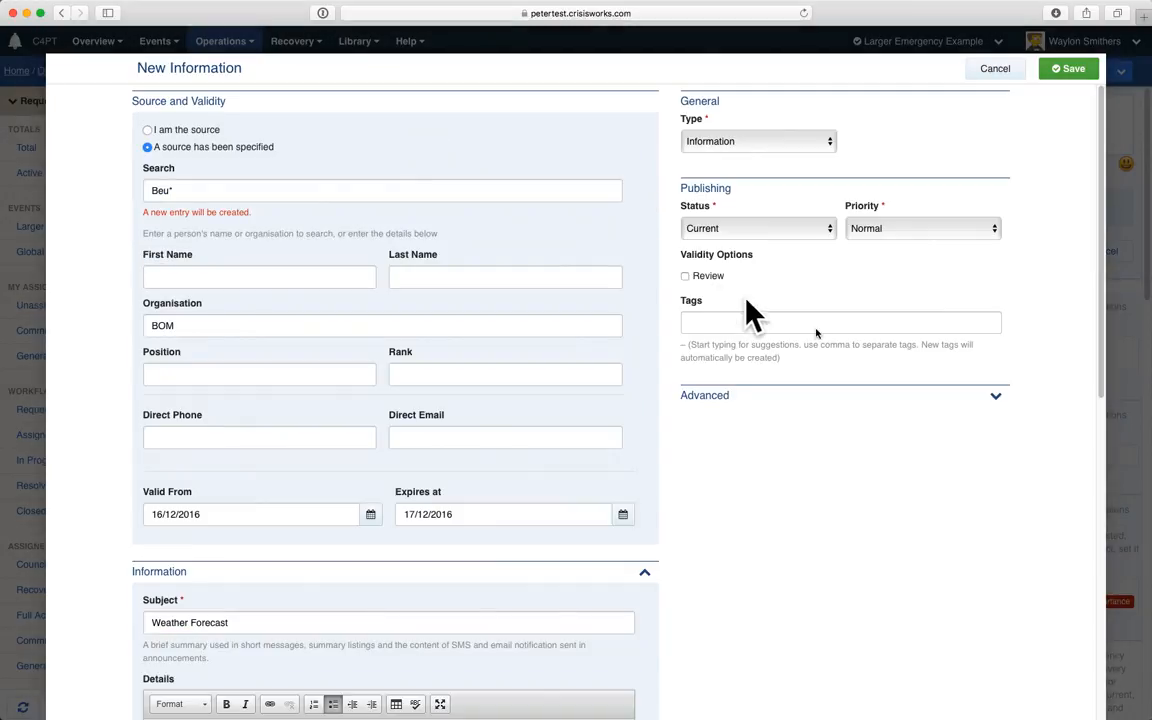
left_click(780, 230)
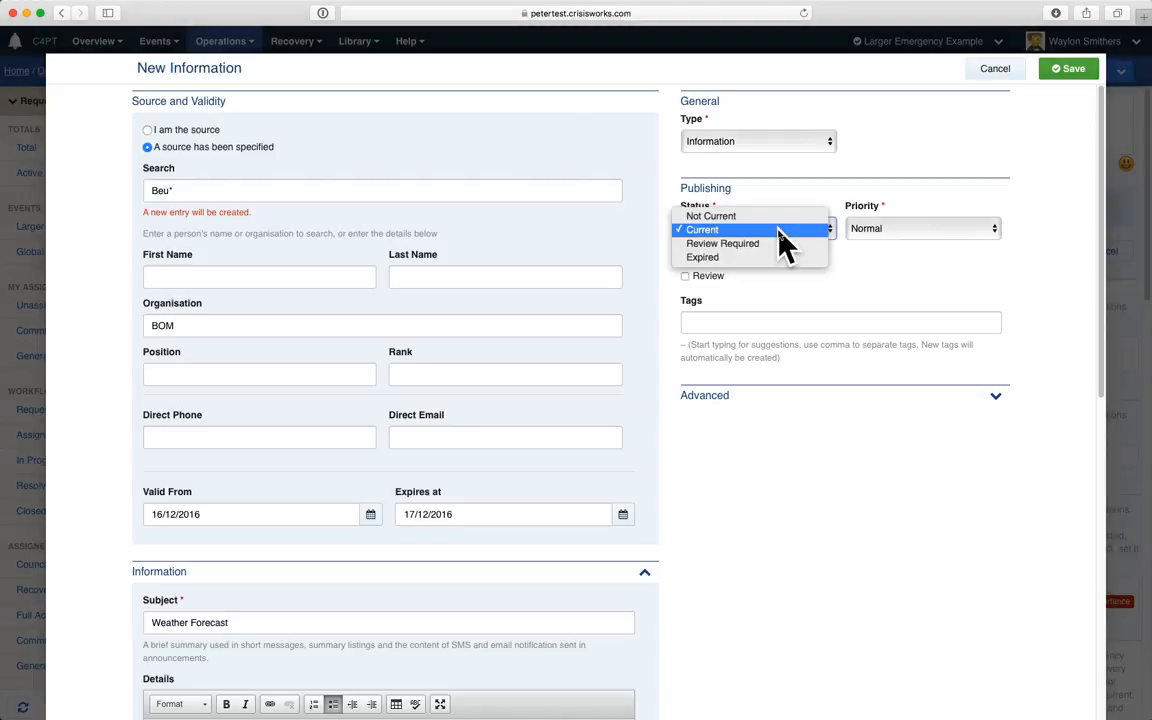
left_click(886, 258)
left_click(1066, 70)
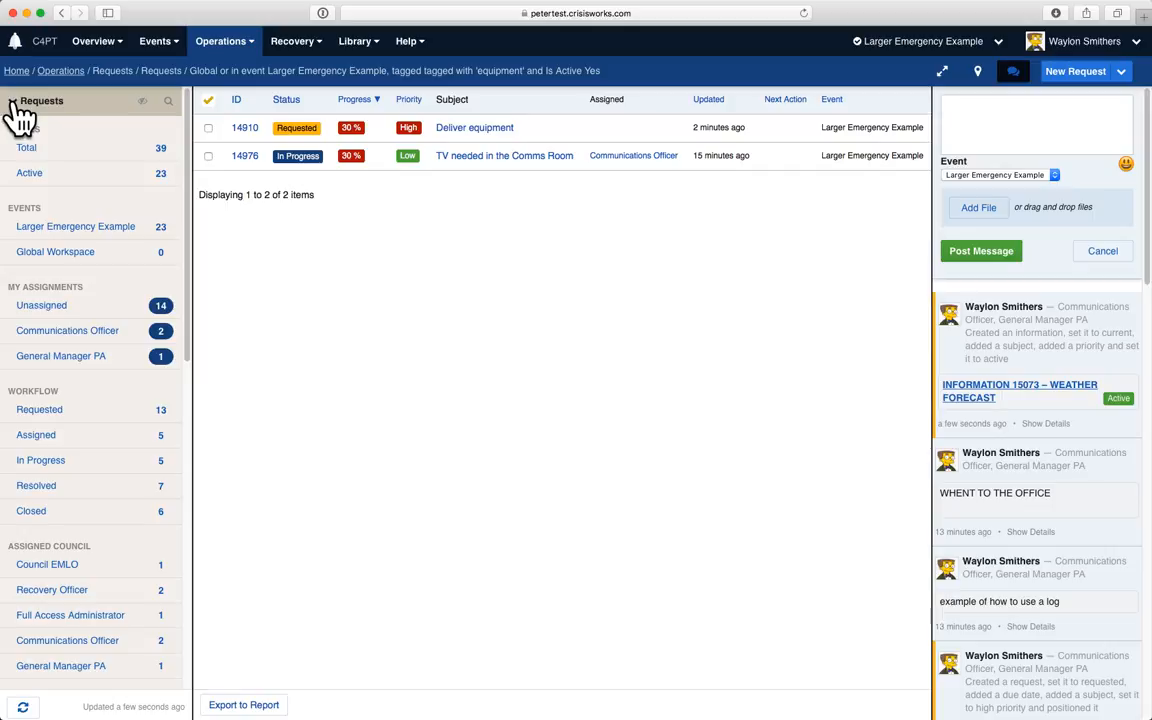
Switch from the requests to the information register and list its active records
left_click(15, 101)
left_click(18, 133)
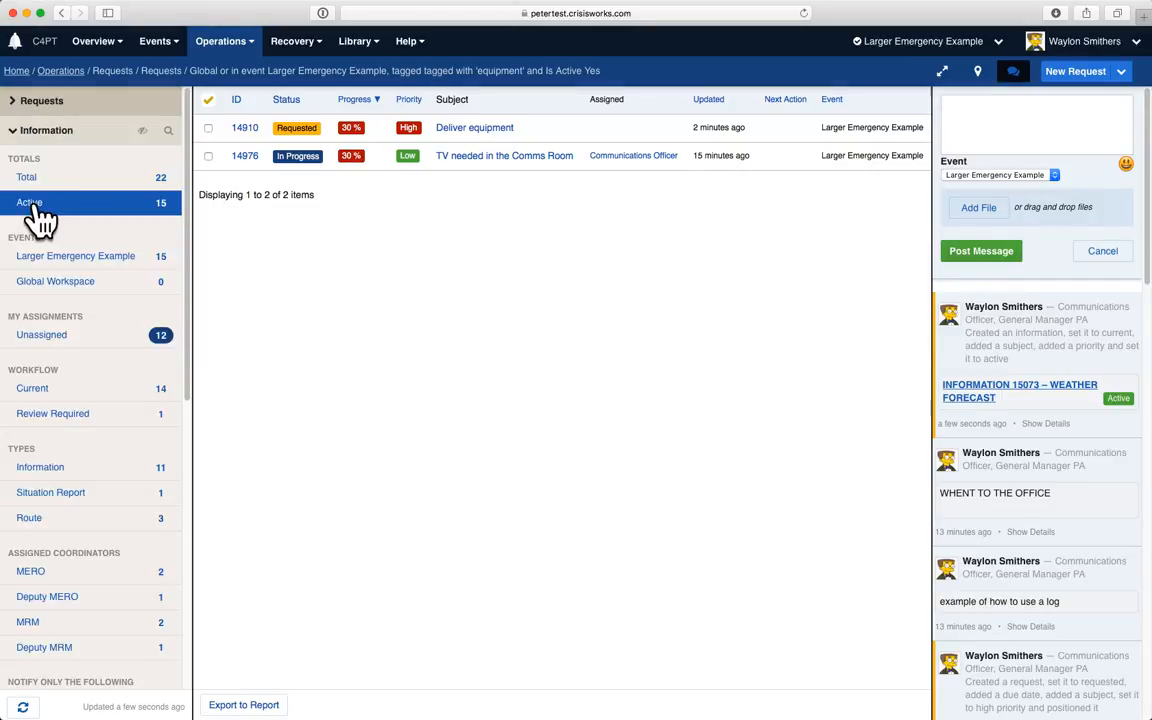
left_click(33, 218)
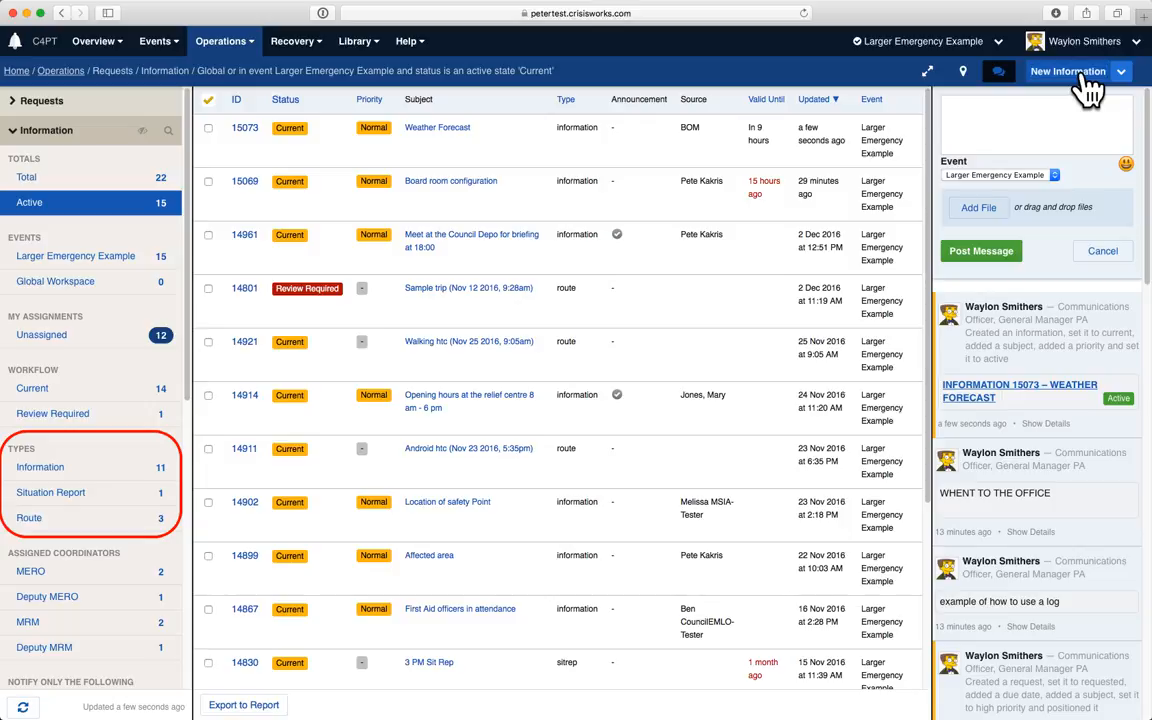
Start a new information record and set its type to Incident Action Plan
left_click(1086, 86)
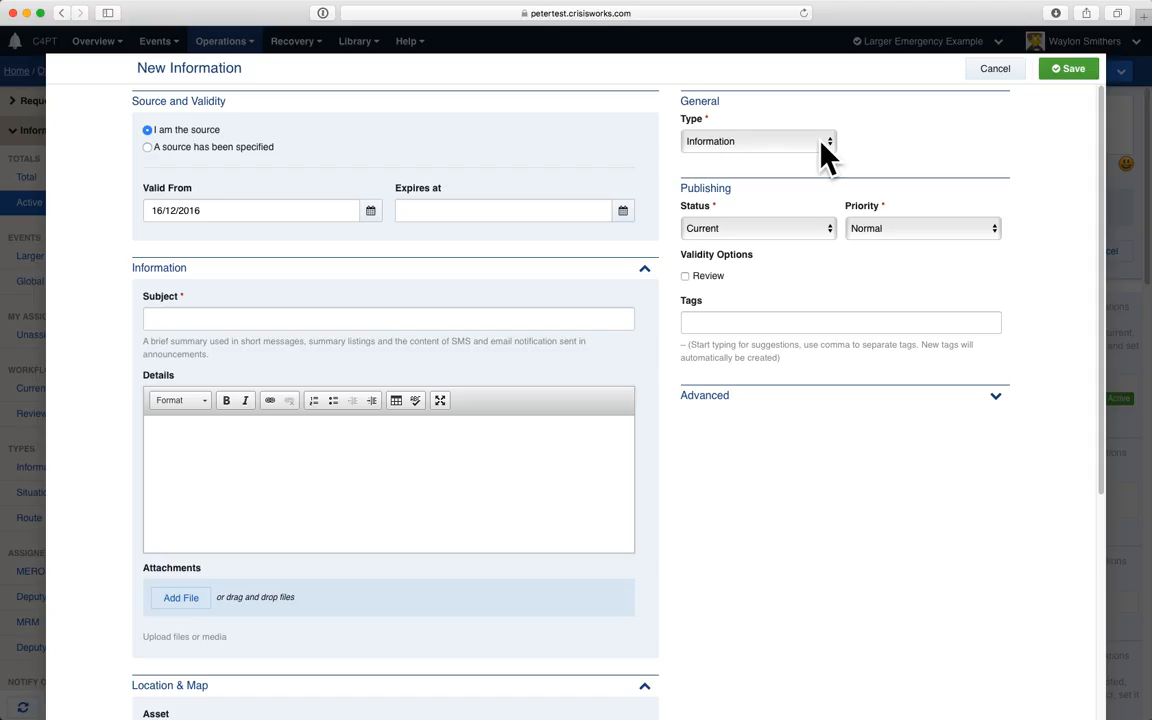
left_click(820, 146)
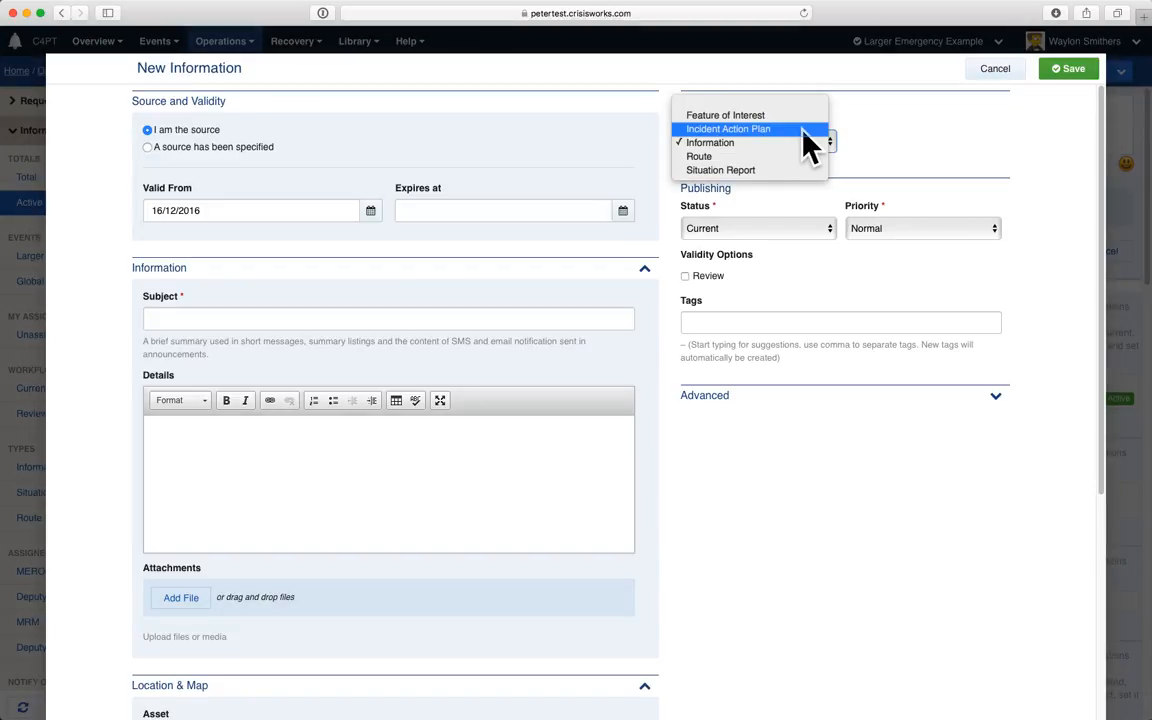
left_click(802, 129)
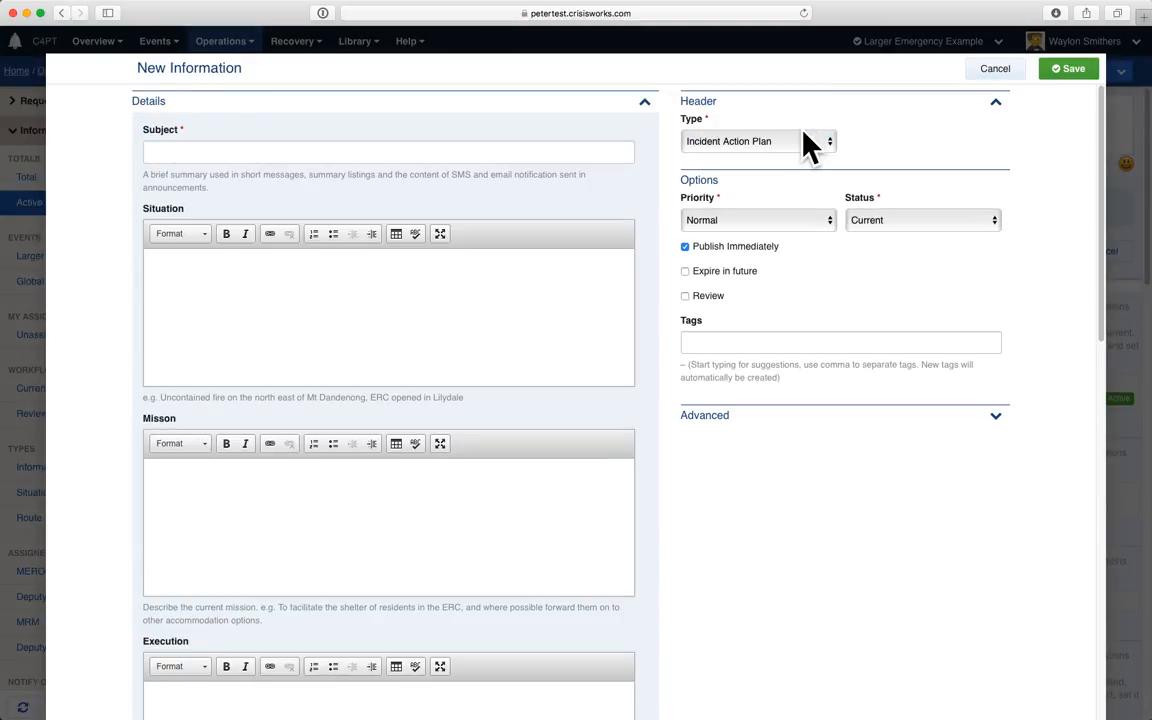
Review the sections of the Incident Action Plan form, enter the subject "Friday 3pm IAP" and save the record
left_click(406, 150)
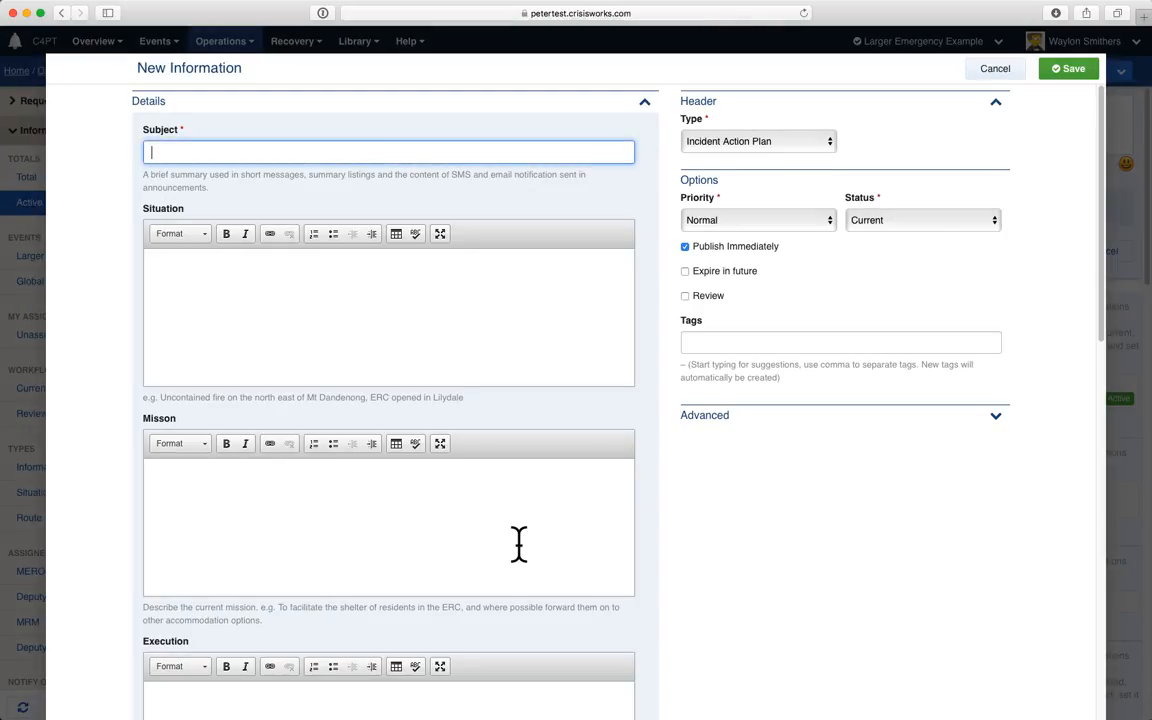
scroll(519, 545, "down", 10)
scroll(520, 545, "up", 10)
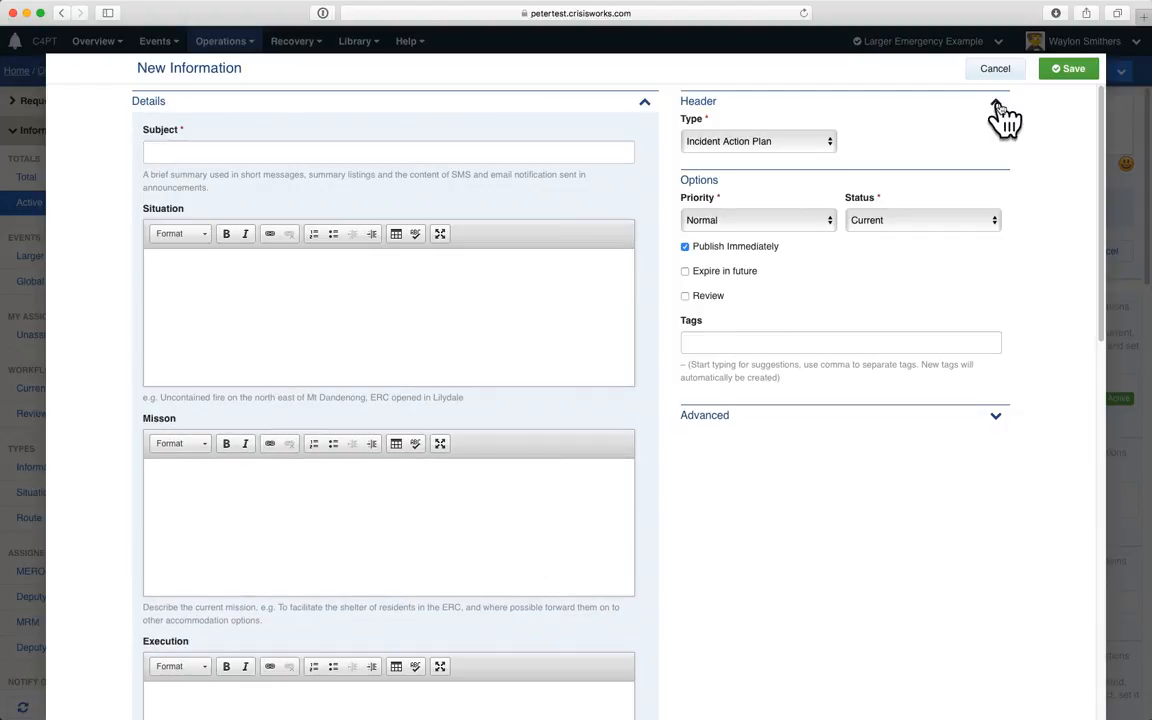
scroll(522, 552, "down", 10)
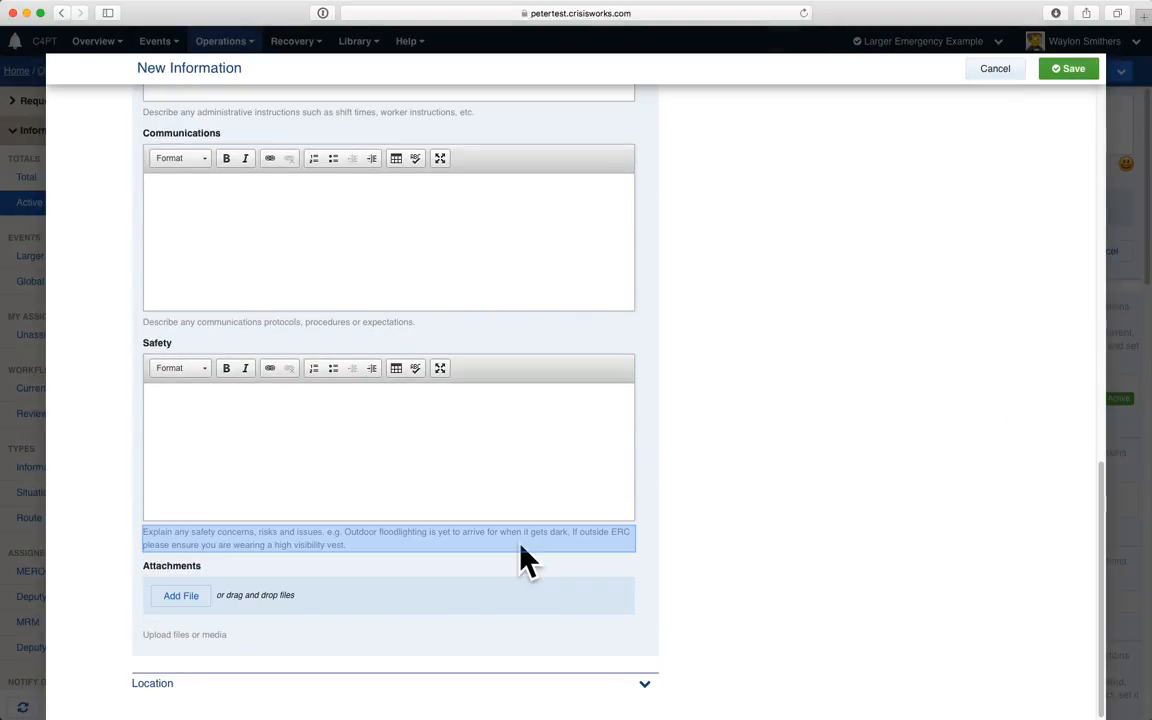
scroll(527, 560, "up", 10)
left_click(388, 152)
type("Friday 3pm IAP")
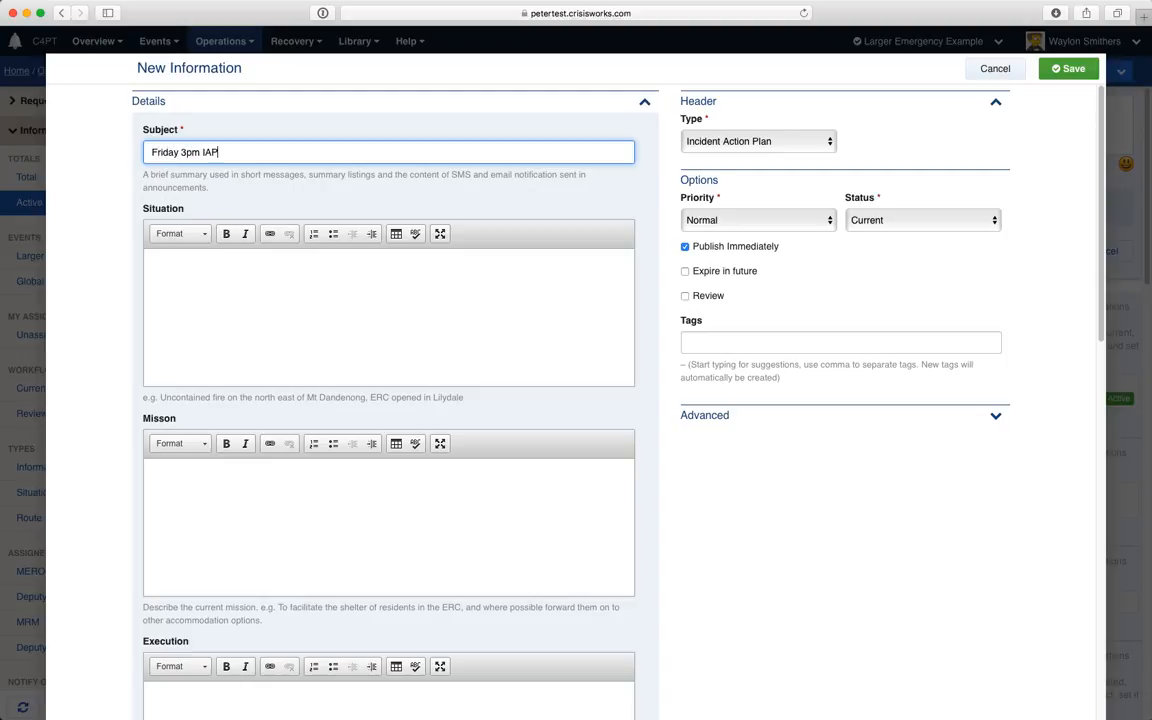
left_click(1078, 72)
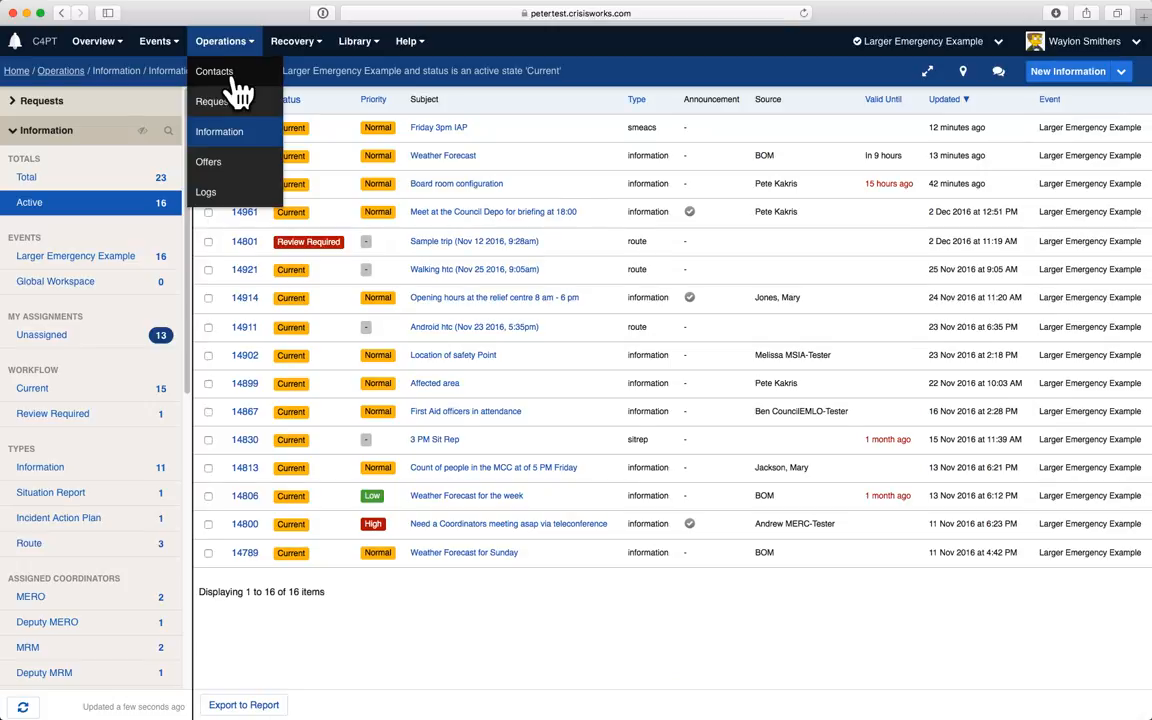
Open the most recently updated contact in the contacts register for editing and examine the events it can be assigned to
left_click(232, 72)
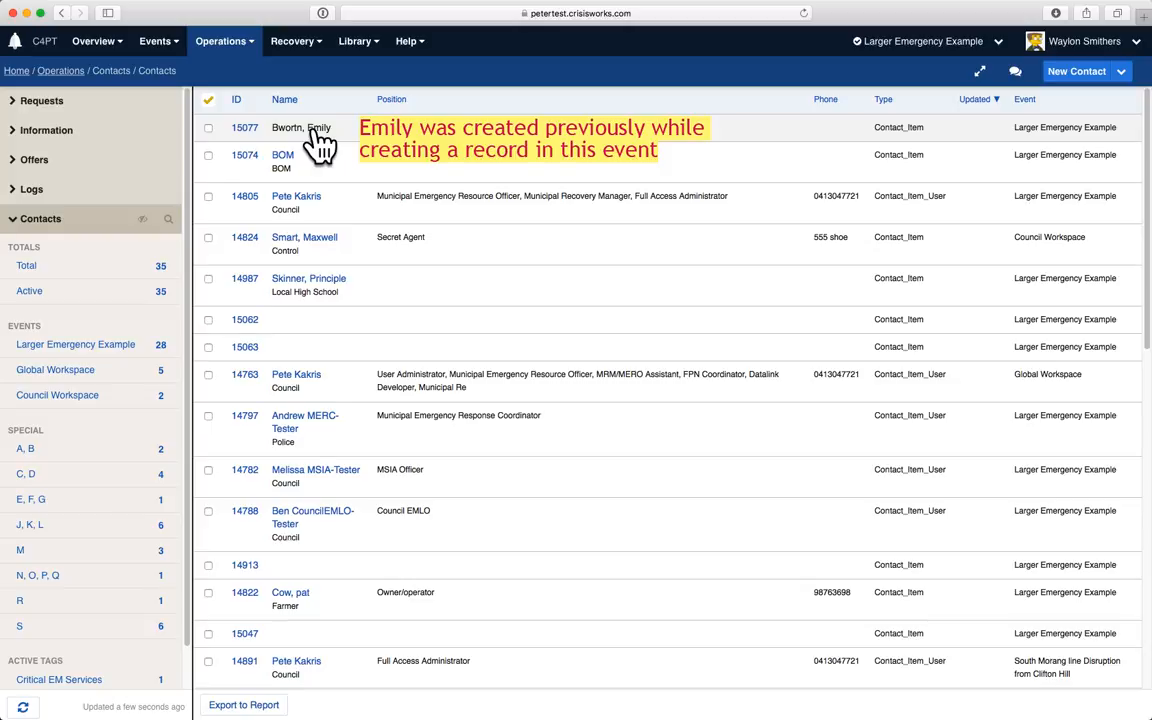
triple_click(310, 131)
left_click(314, 130)
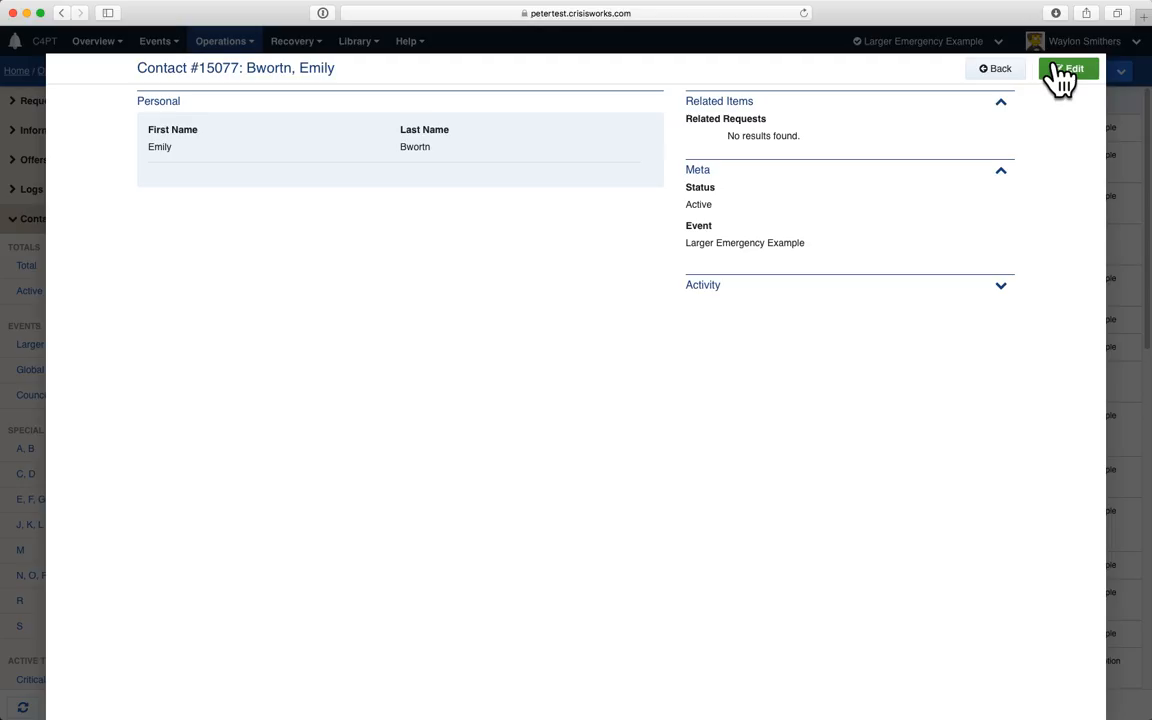
left_click(1060, 70)
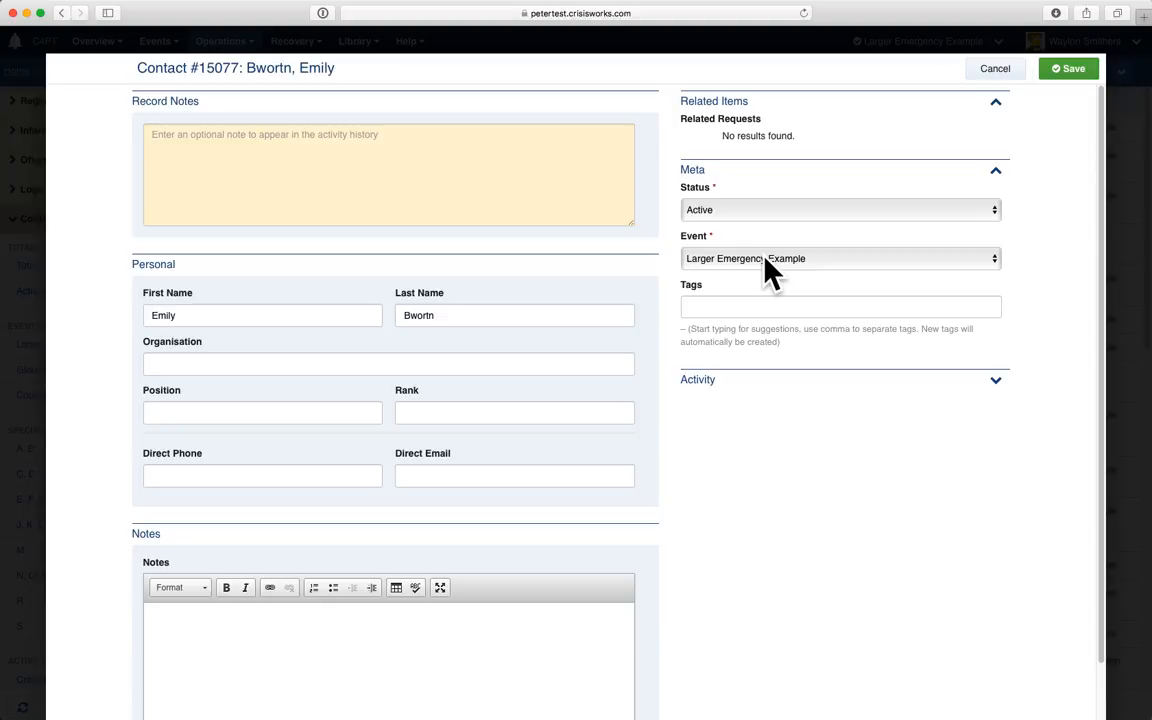
left_click(765, 258)
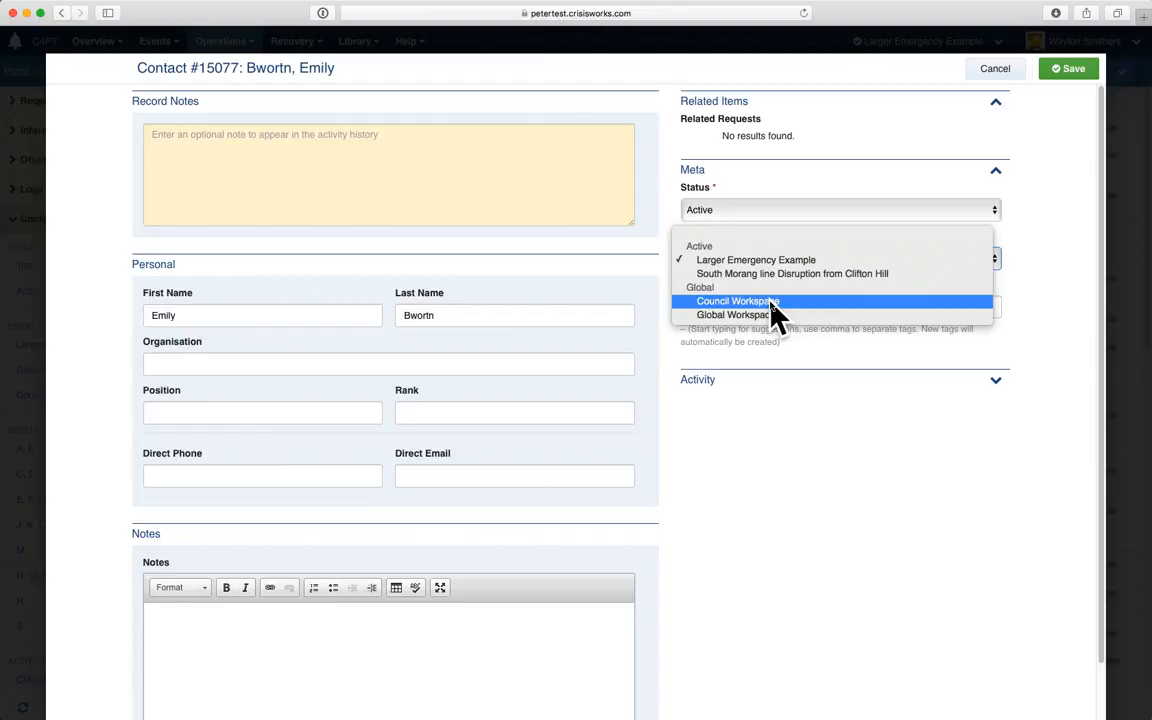
left_click(866, 443)
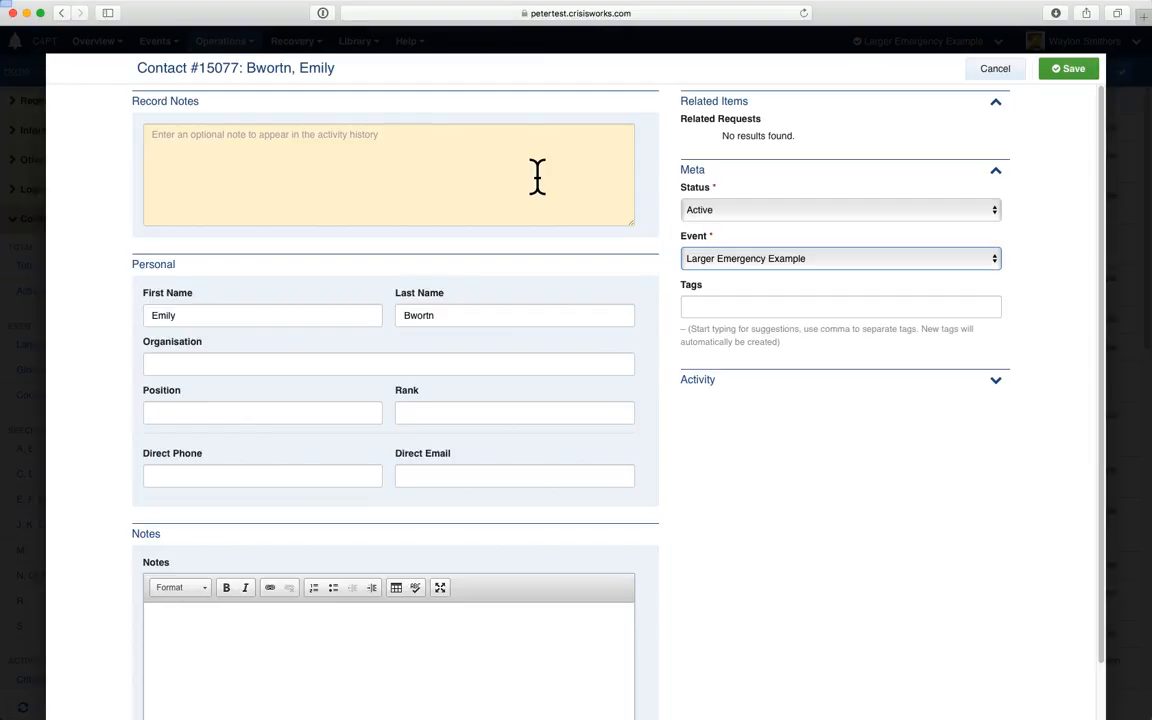
Save the open contact record and start a new offer record
left_click(537, 177)
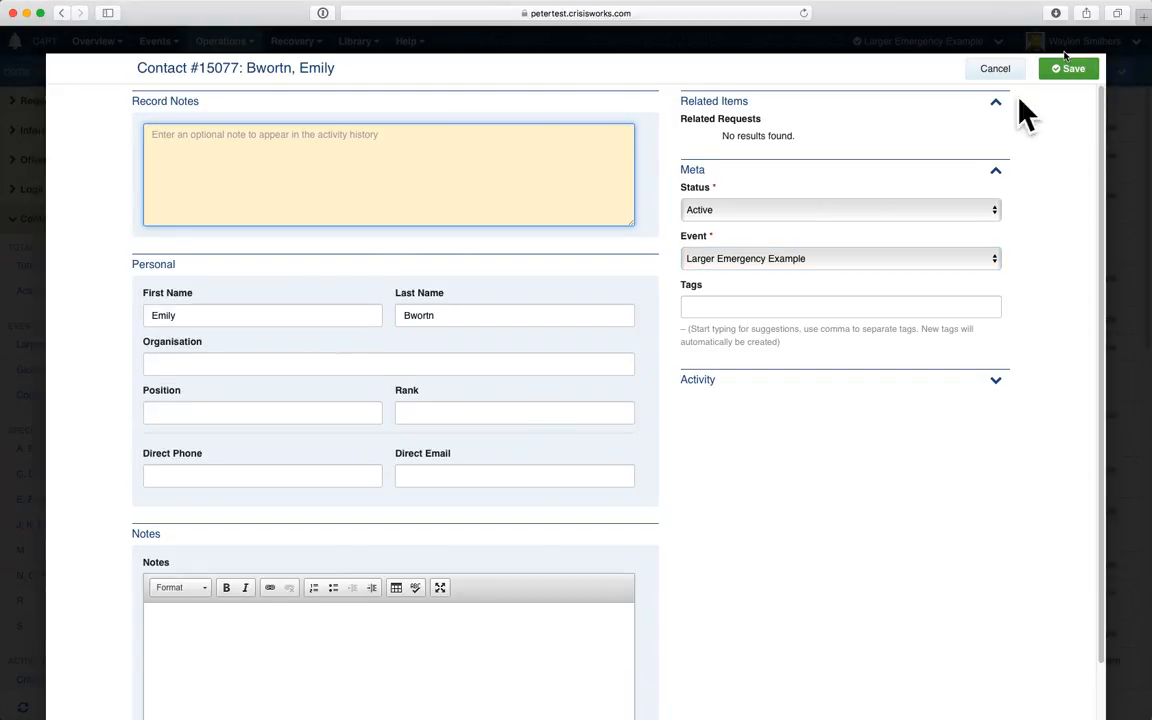
left_click(1071, 70)
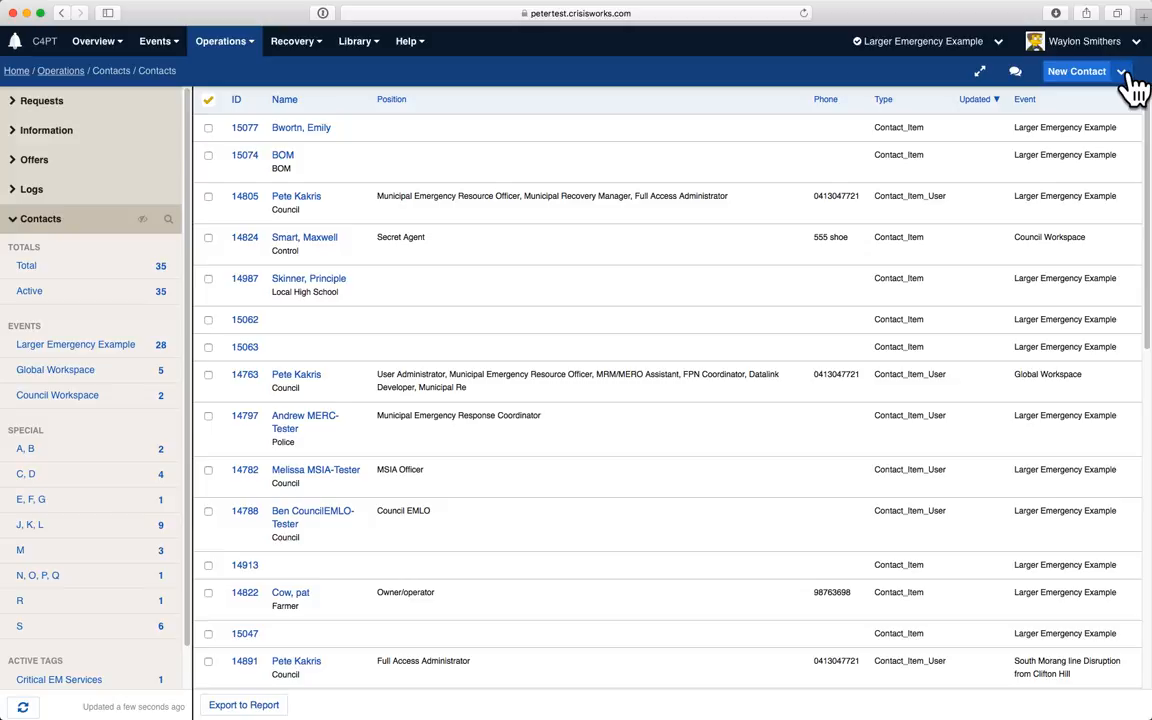
left_click(1124, 72)
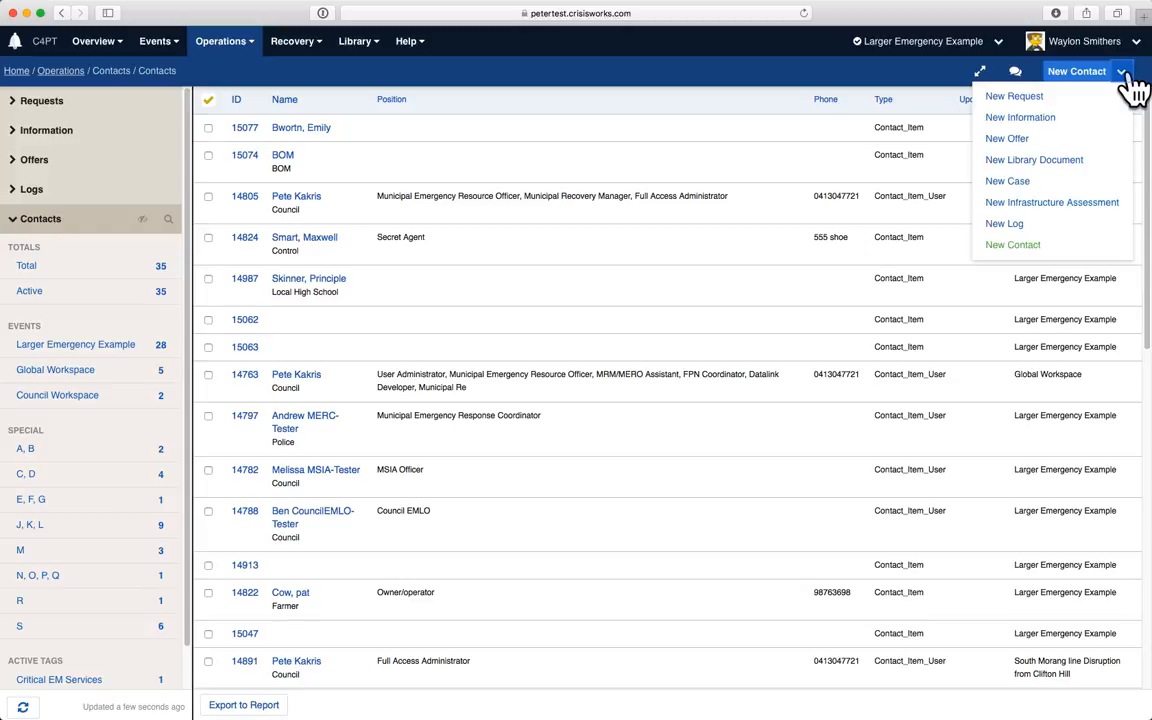
left_click(1133, 88)
left_click(1133, 86)
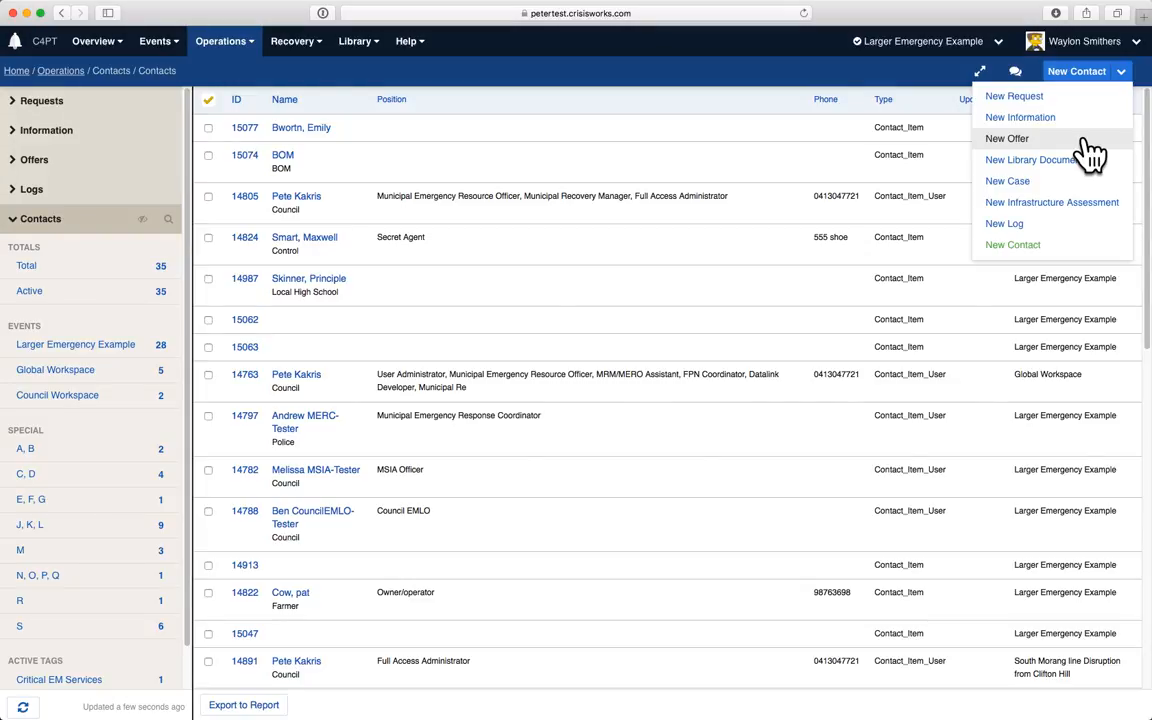
left_click(1010, 139)
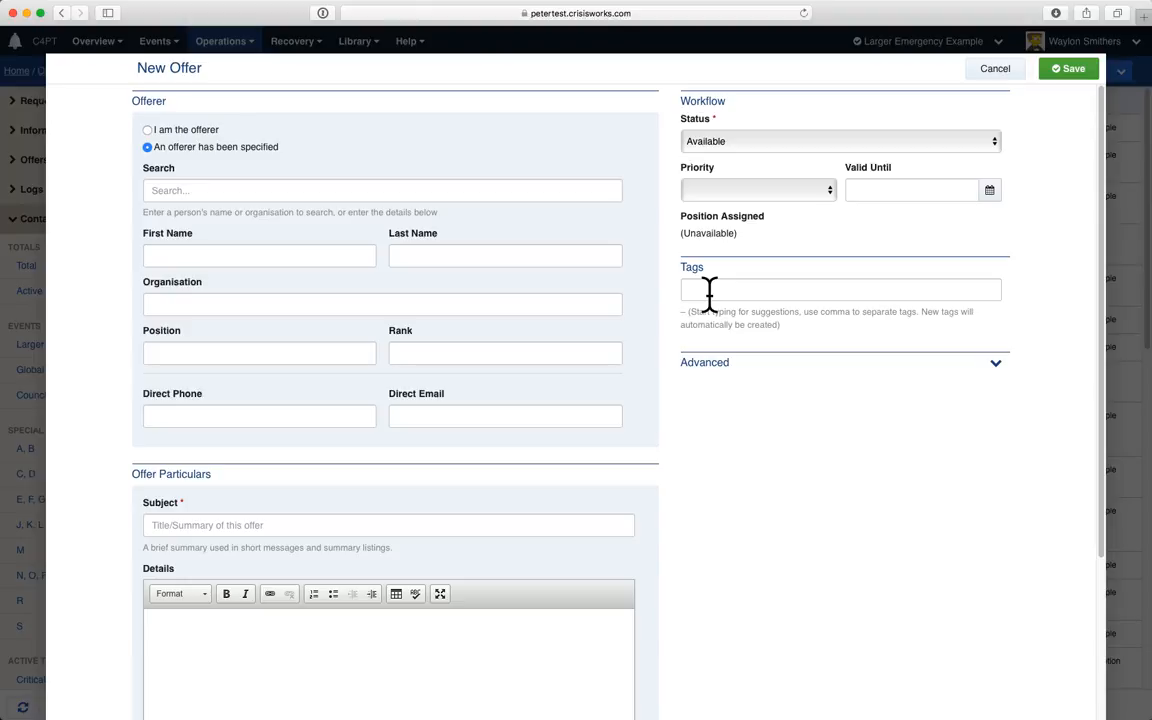
Enter the offerer's first and last name in the new offer
left_click(709, 293)
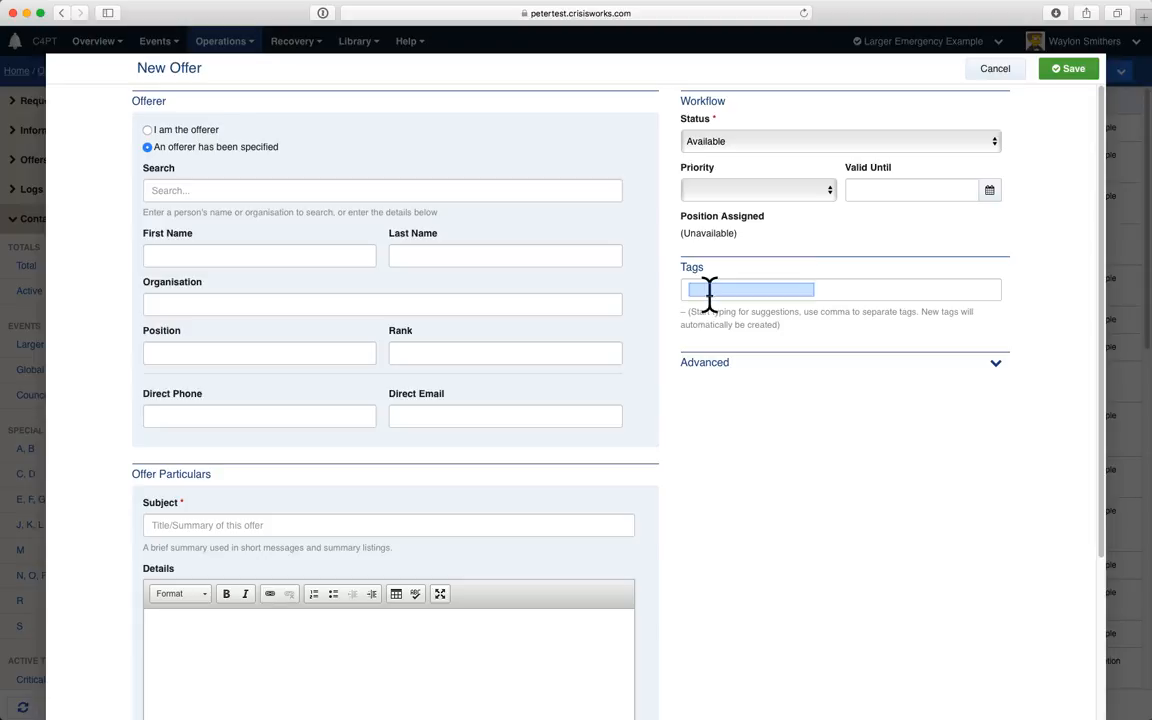
left_click(709, 295)
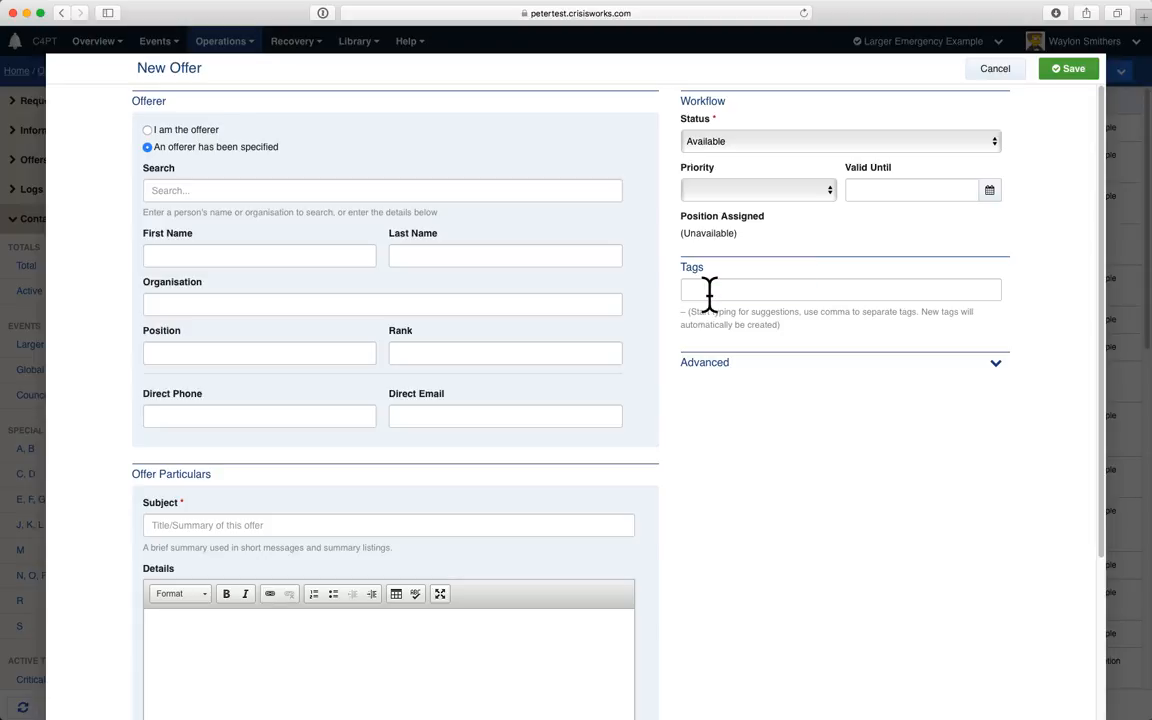
left_click(310, 258)
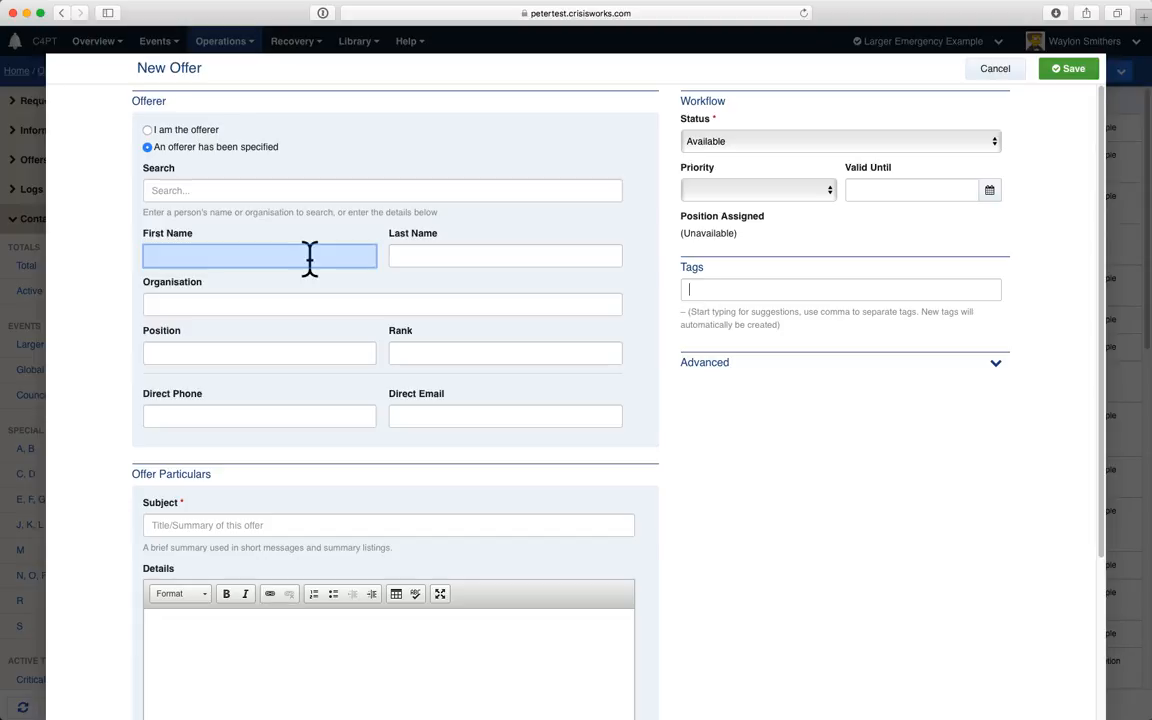
left_click(310, 258)
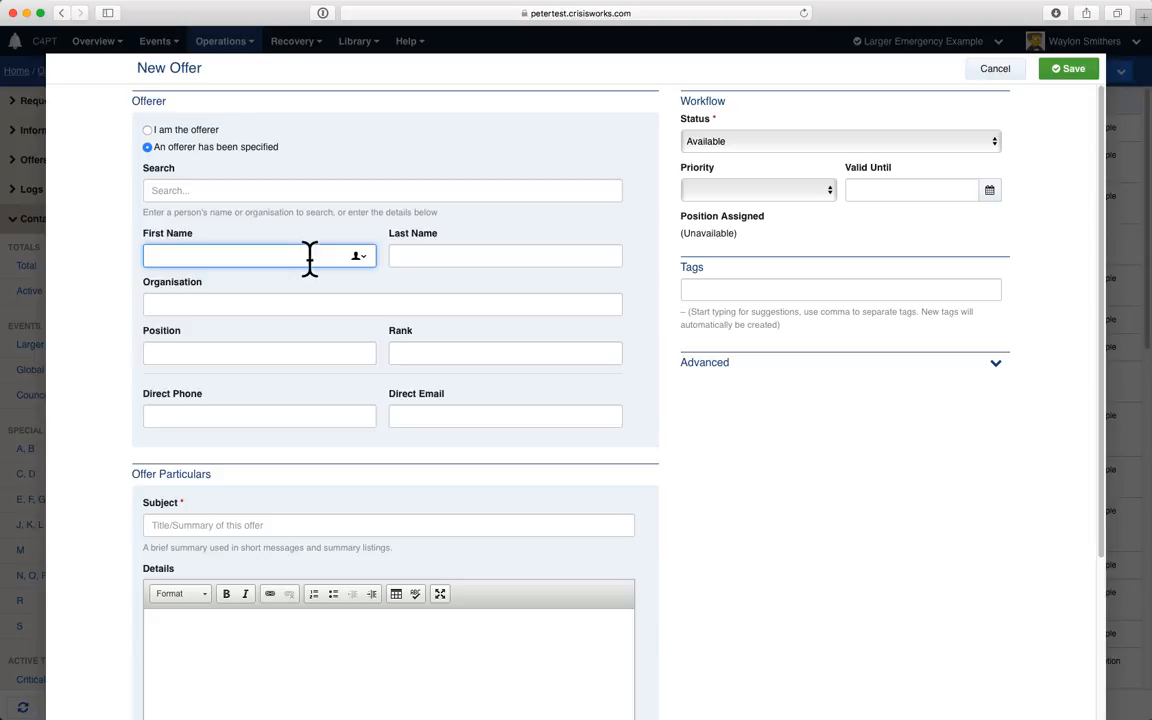
type("Peter")
key("Tab")
type("Smith")
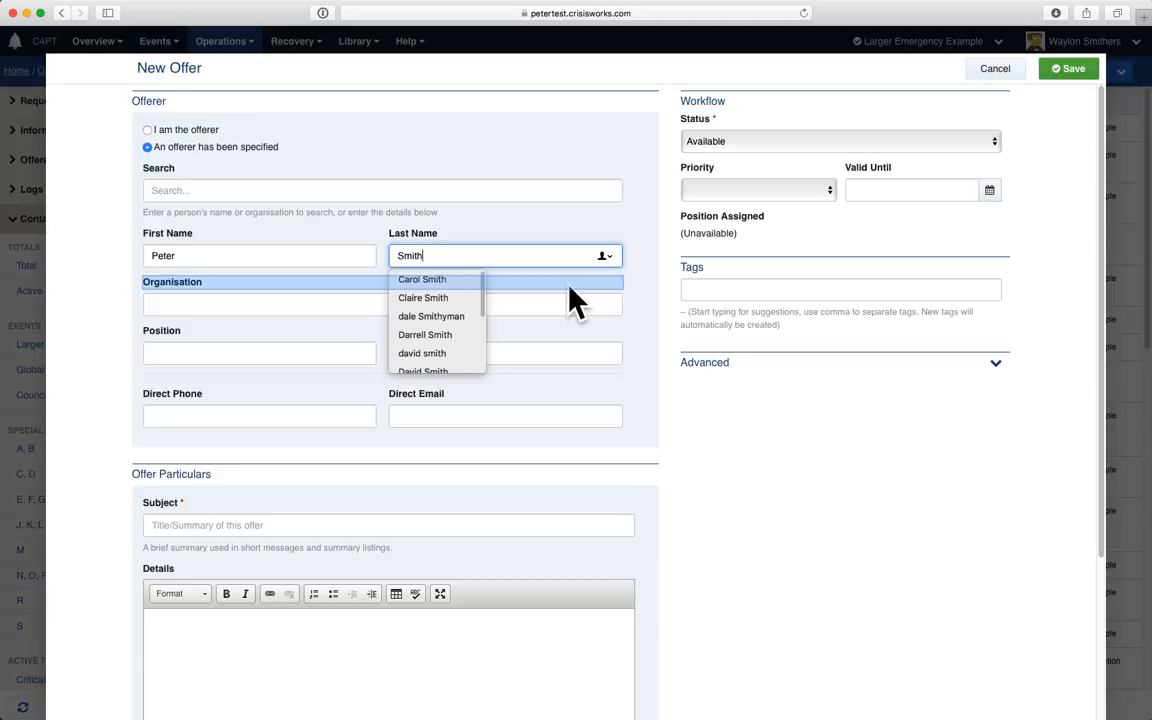
Tag the offer with the existing tags "accomodation" and "pet friendly accomodation"
left_click(810, 289)
type("acc")
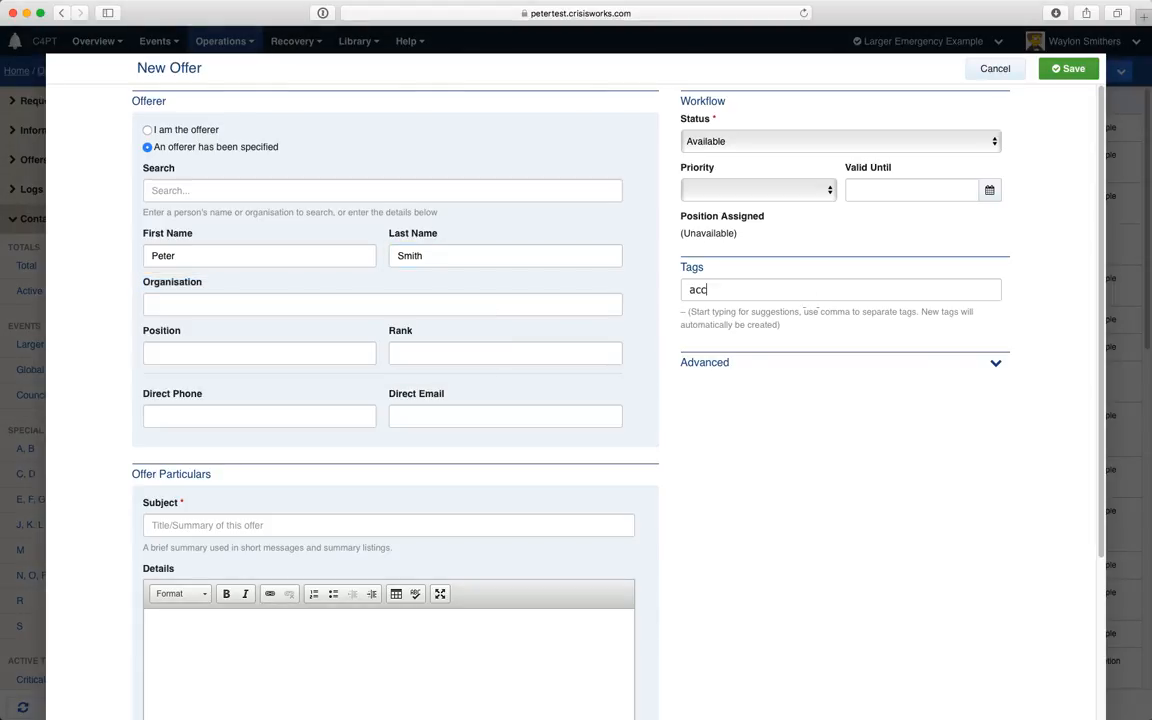
left_click(802, 324)
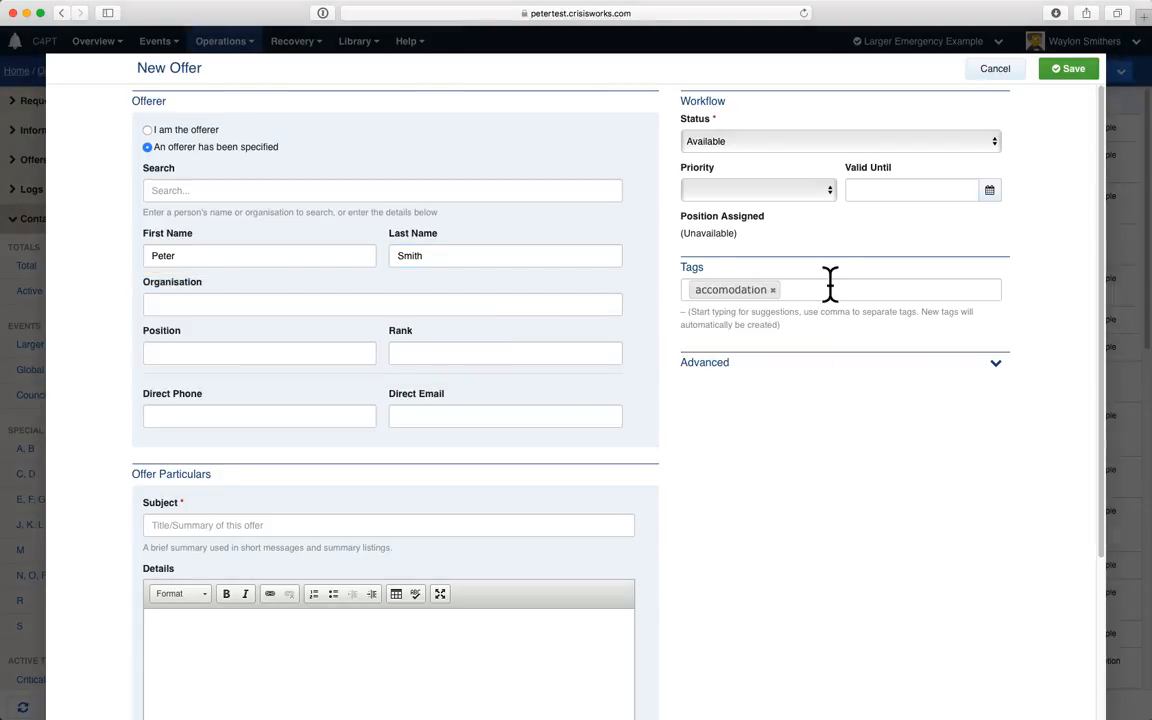
type("pet")
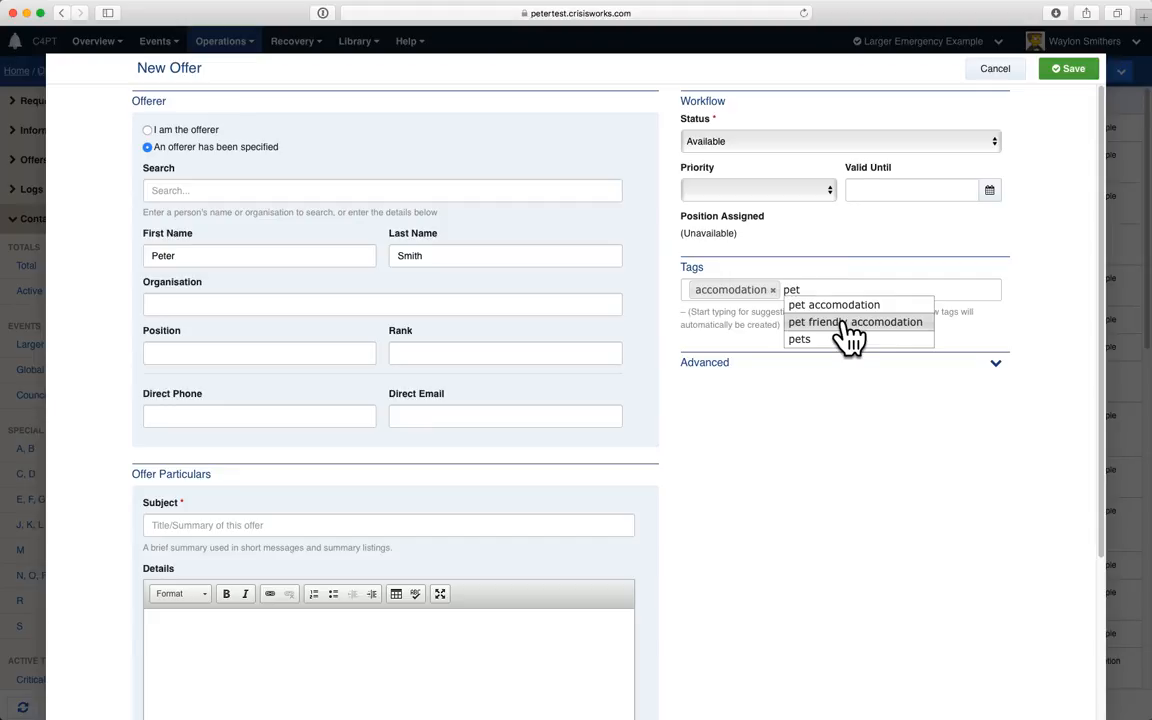
left_click(847, 322)
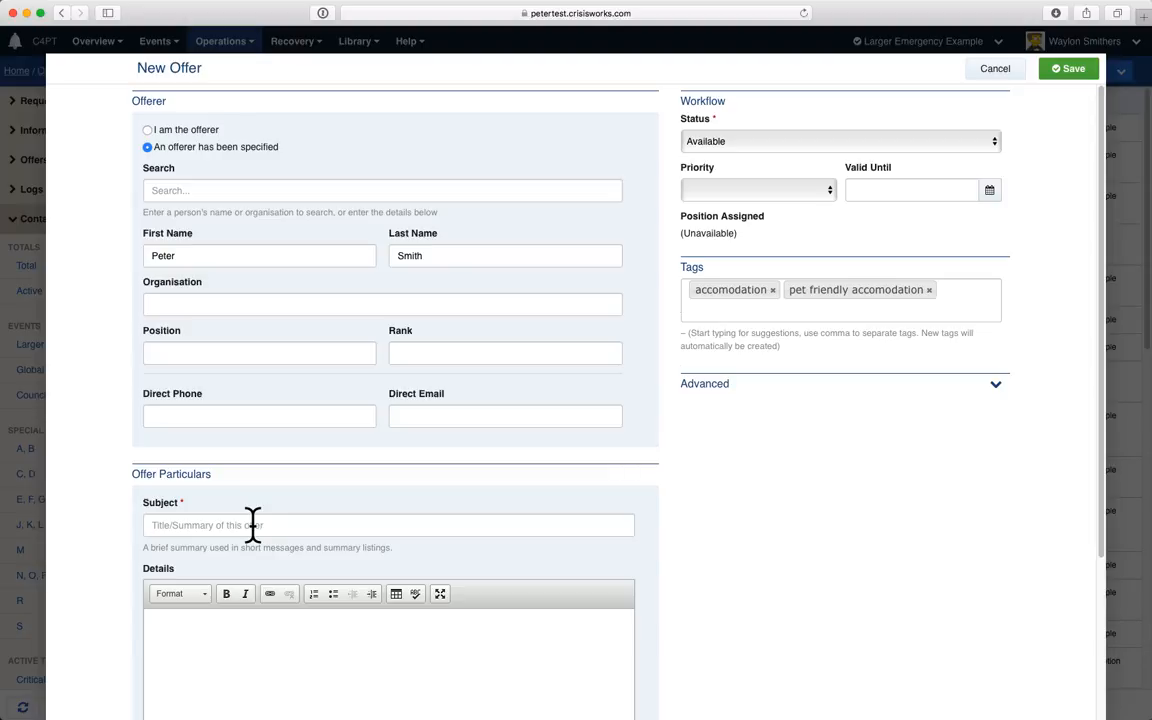
Enter "Large house available" as the offer's subject
left_click(253, 525)
type("Hous")
key("BackSpace")
key("BackSpace")
key("BackSpace")
key("BackSpace")
type("Large ")
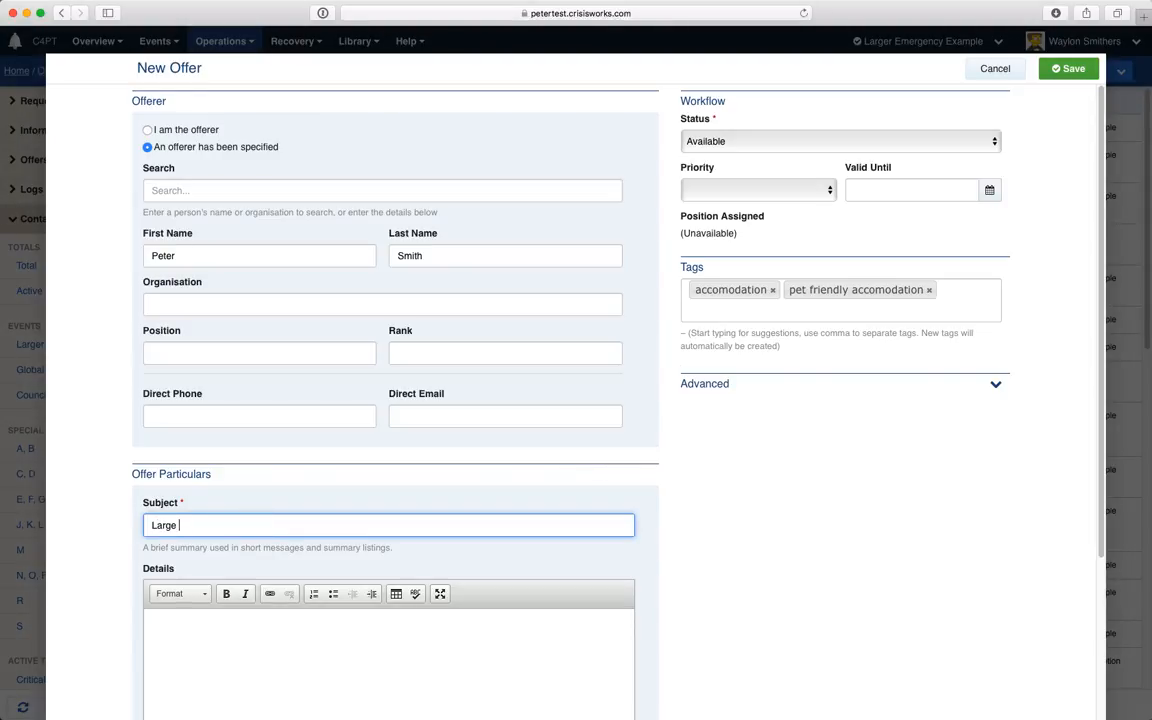
type("house available")
Set the offer's priority to High and its valid-until date to 31/12/2016, and save the offer
left_click(811, 189)
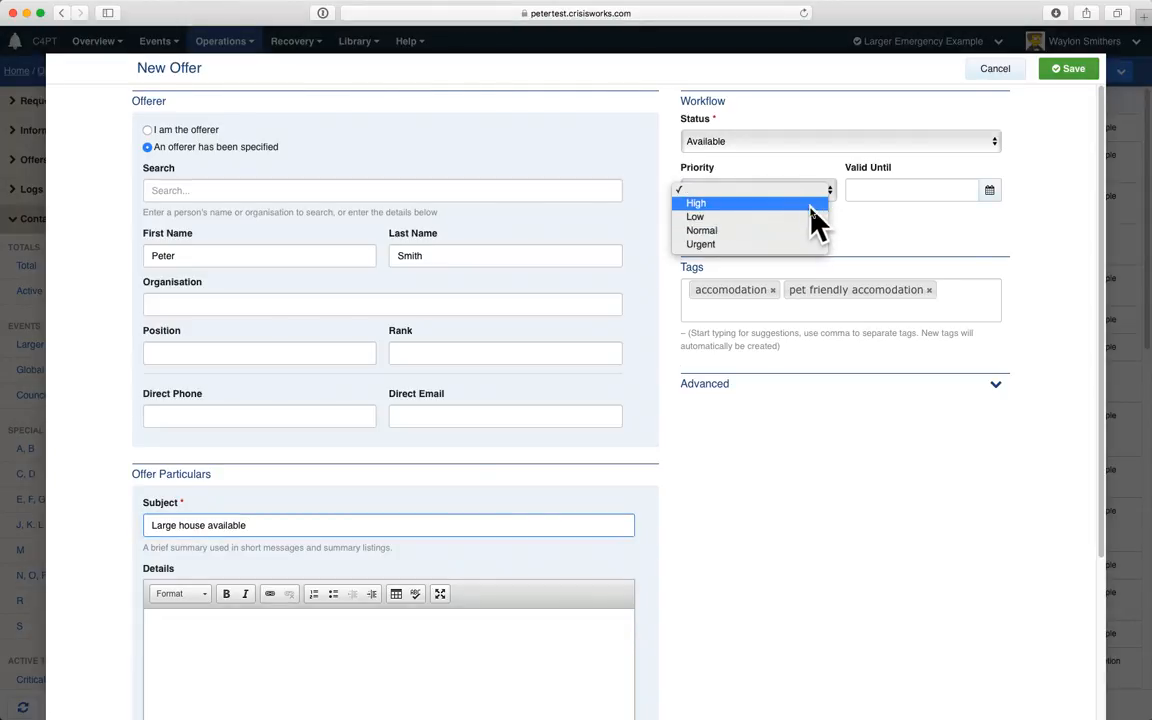
left_click(811, 204)
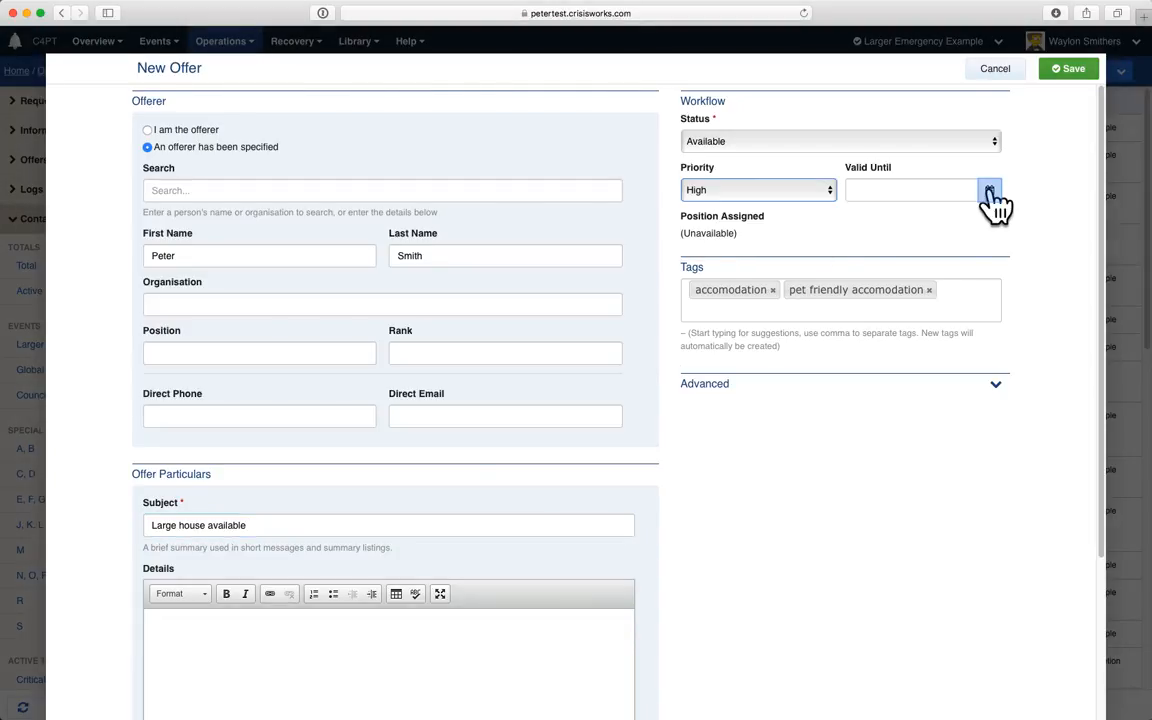
left_click(989, 191)
left_click(1016, 344)
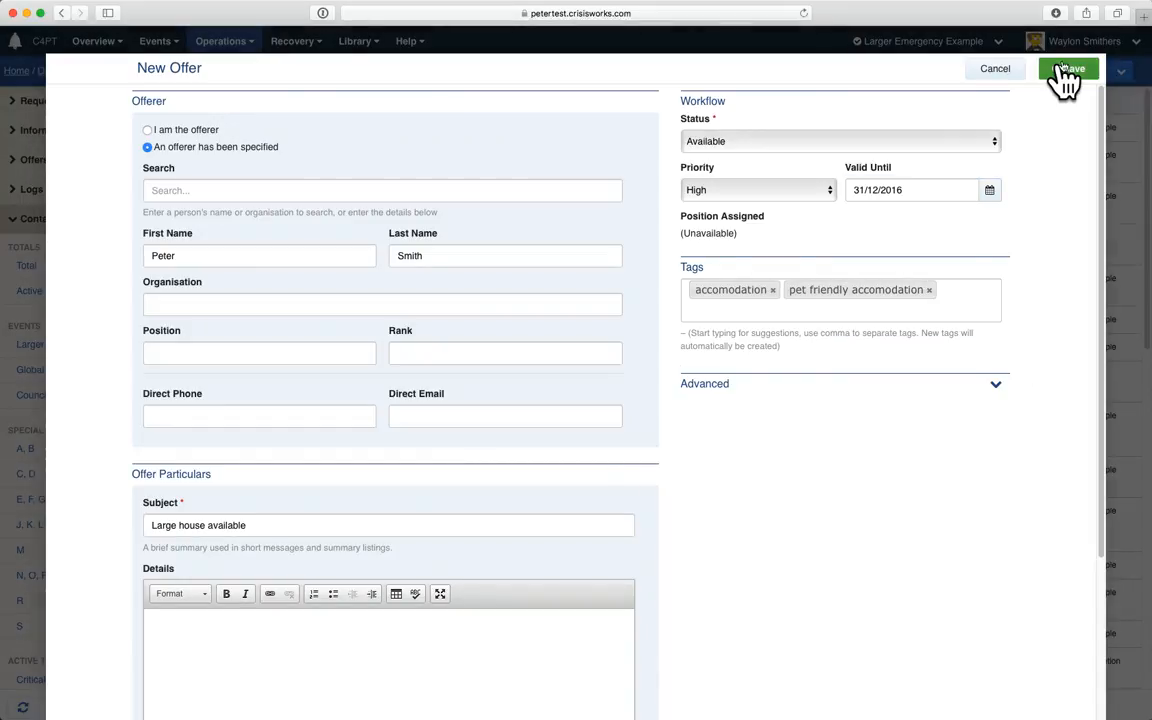
left_click(1068, 70)
Switch to the recovery cases register and examine the Environmental Health register's summary filters
left_click(293, 41)
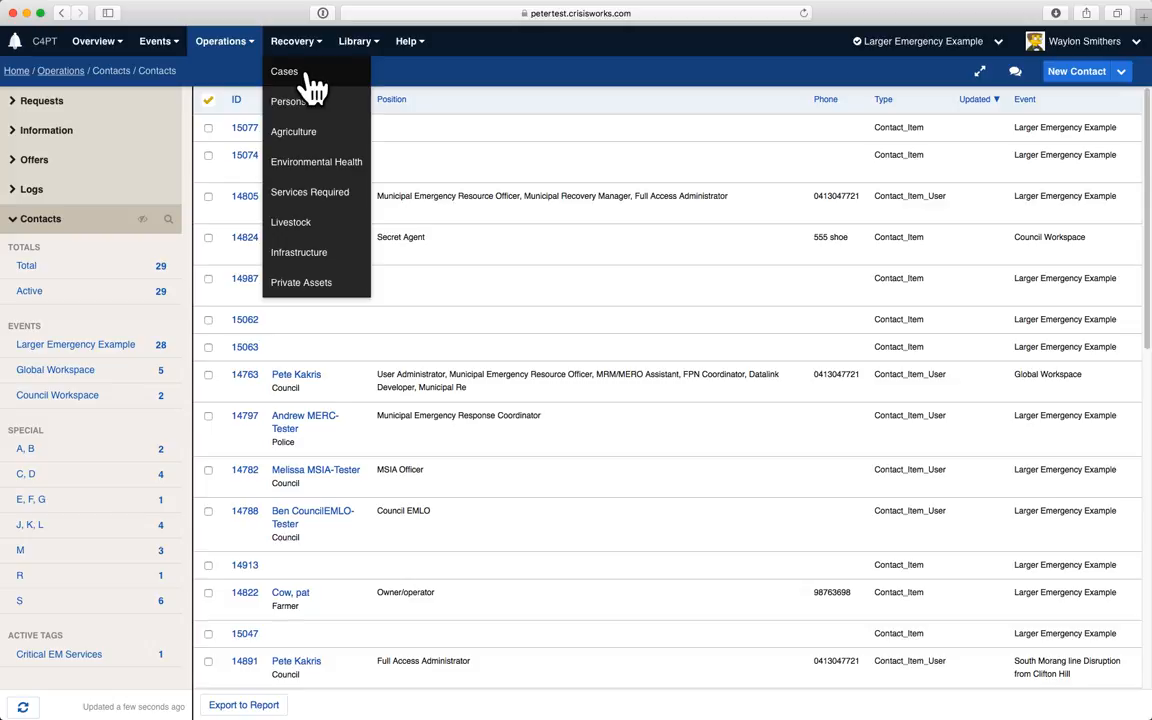
left_click(290, 73)
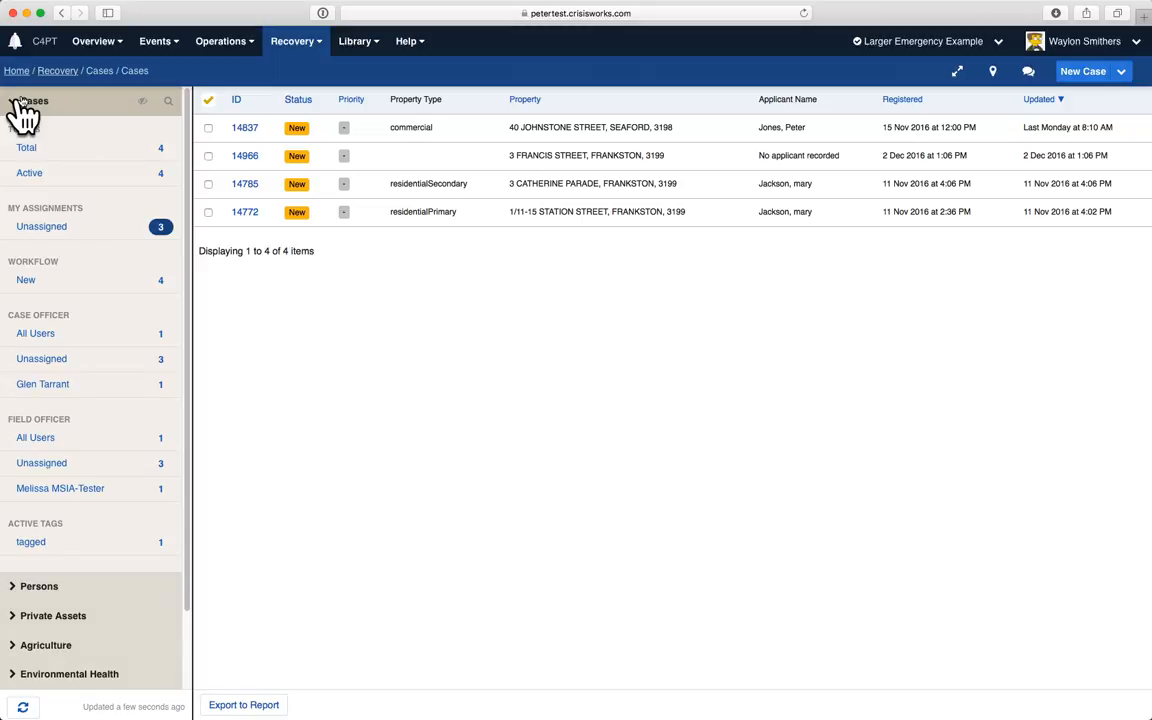
left_click(25, 102)
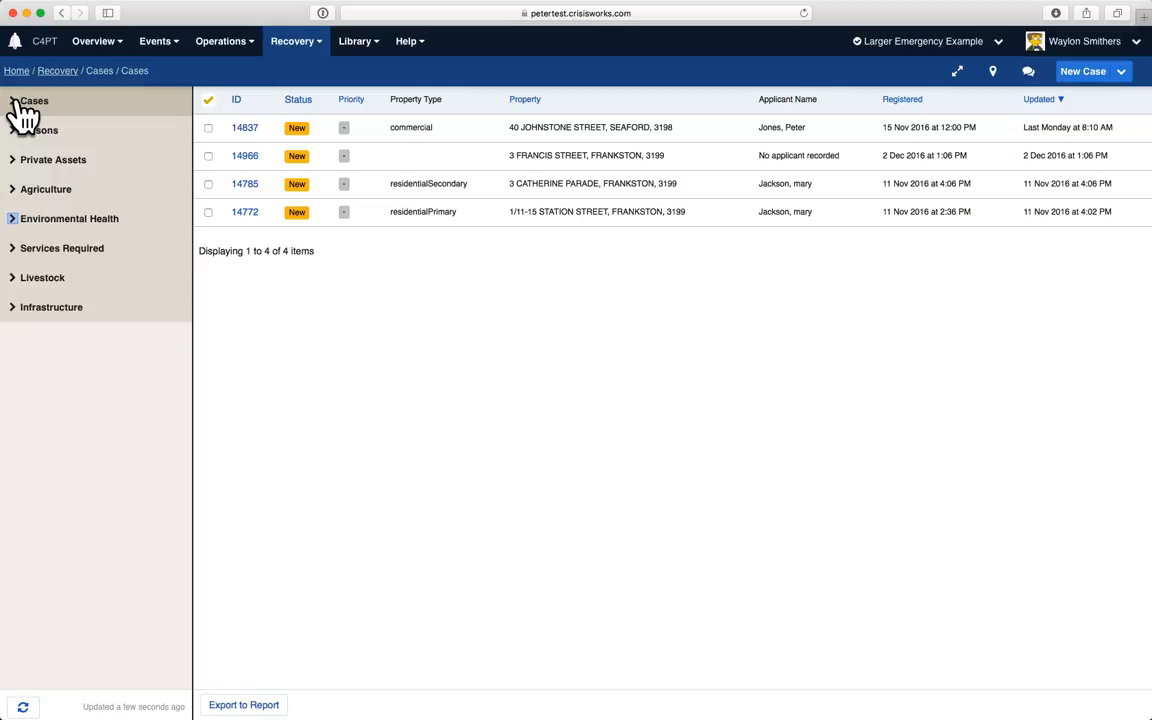
left_click(18, 222)
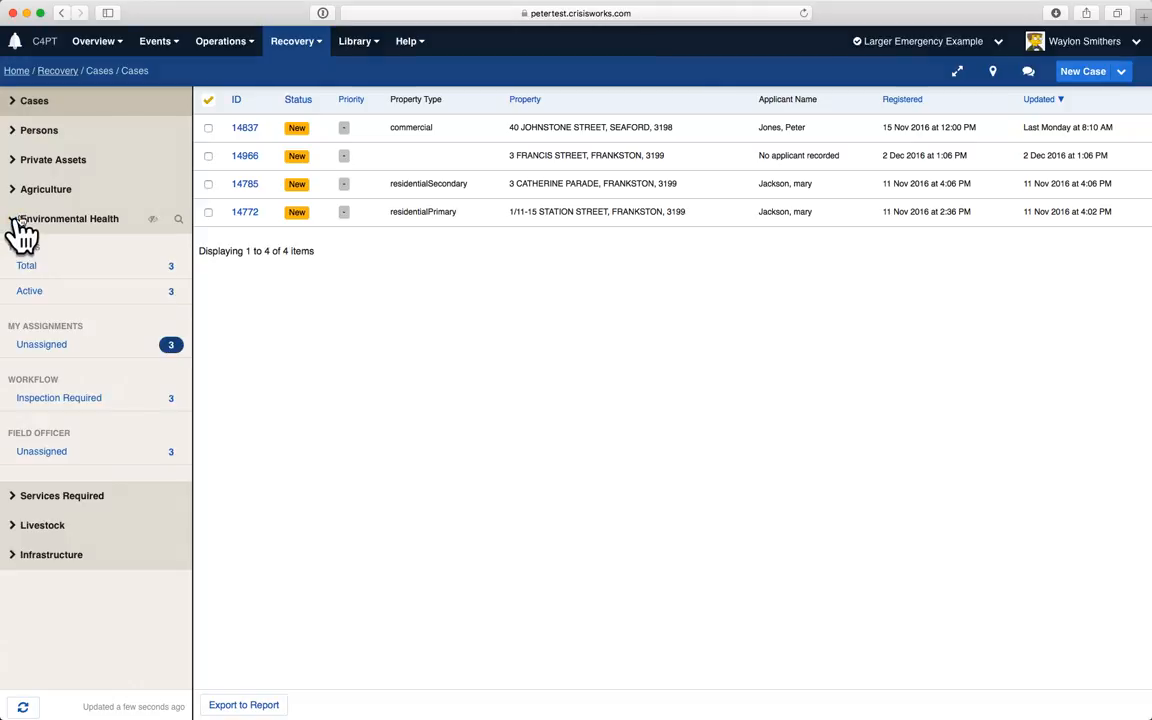
left_click(20, 222)
left_click(20, 222)
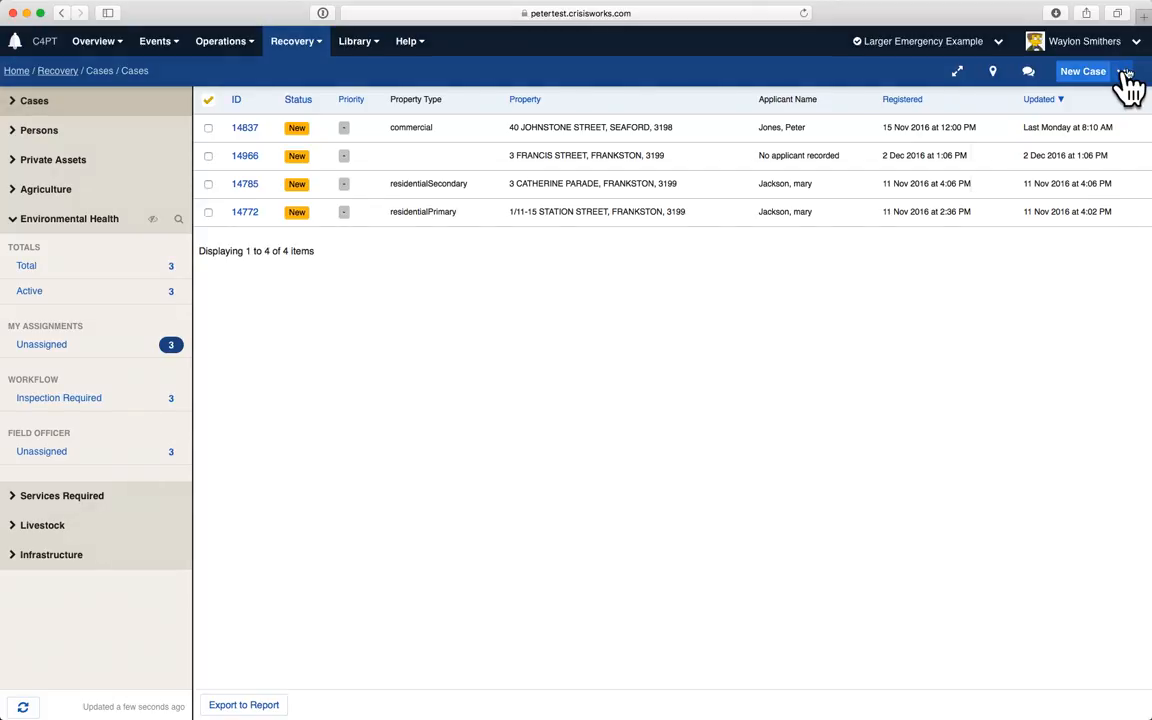
Review the sections and asset types of a new infrastructure assessment form and close it without saving
left_click(1124, 73)
left_click(1122, 214)
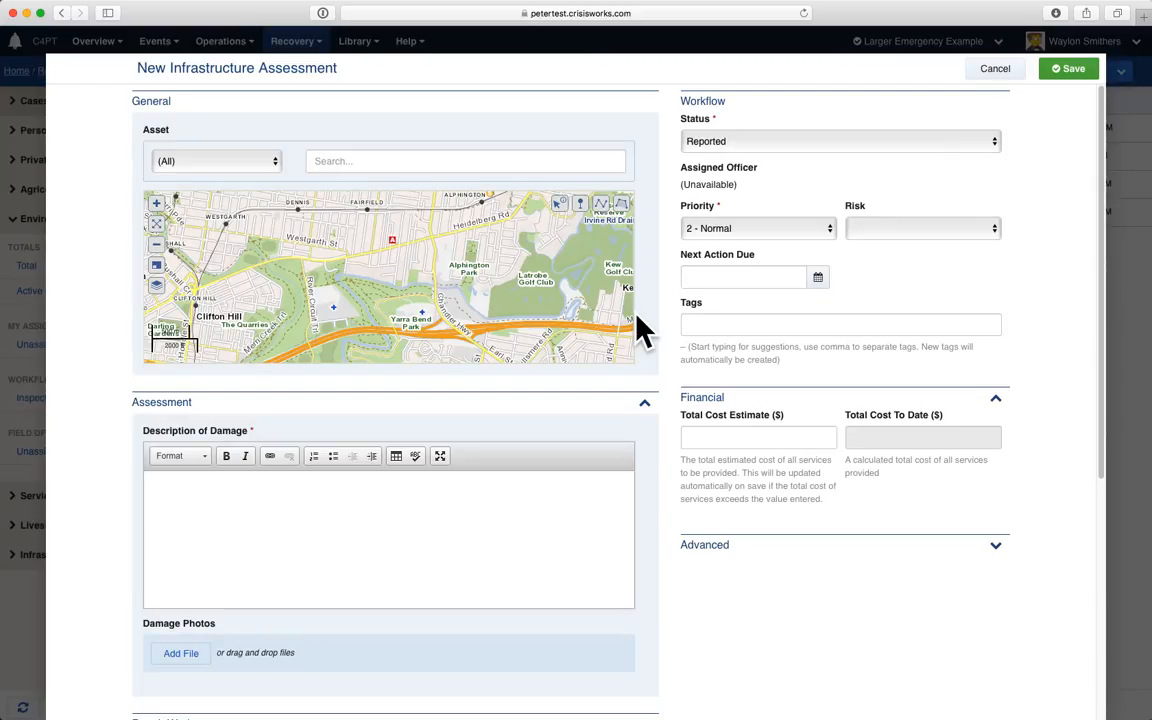
scroll(640, 330, "down", 5)
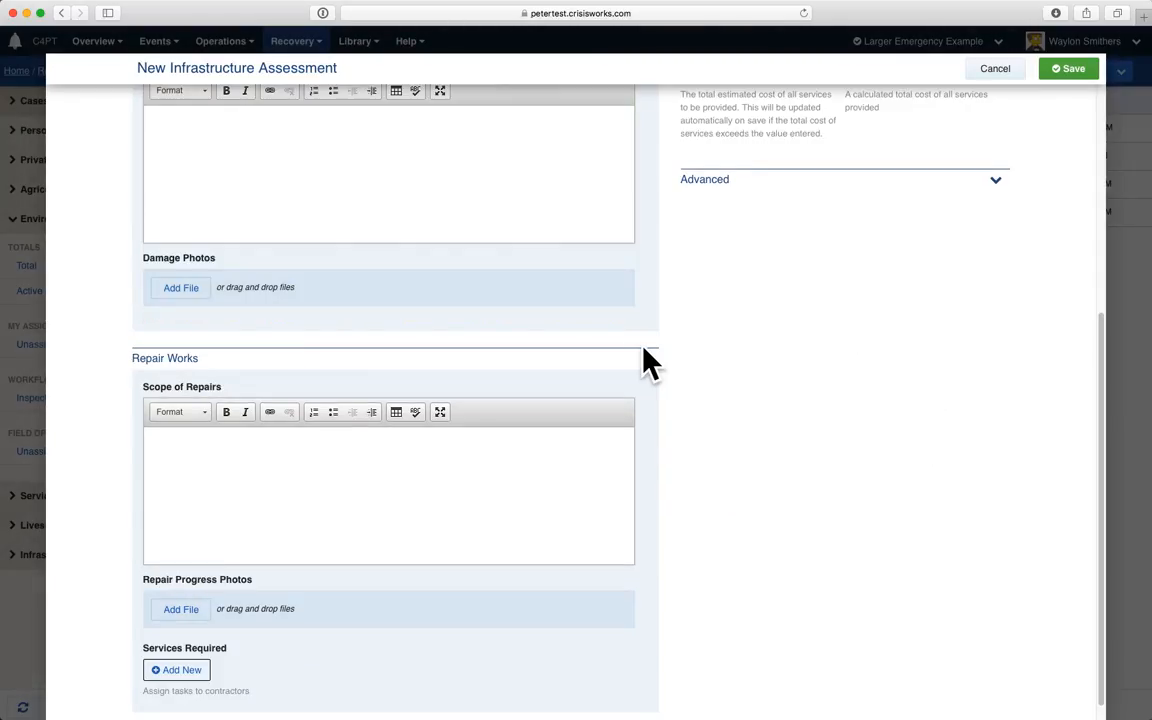
scroll(648, 362, "up", 4)
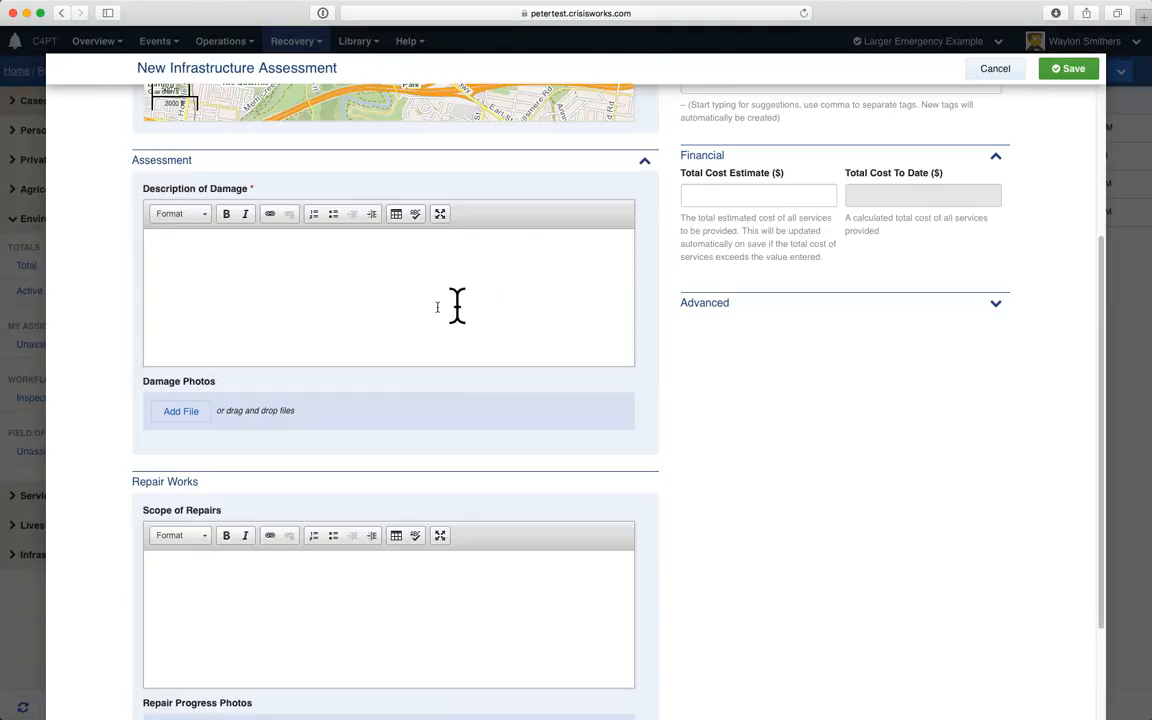
scroll(648, 352, "up", 1)
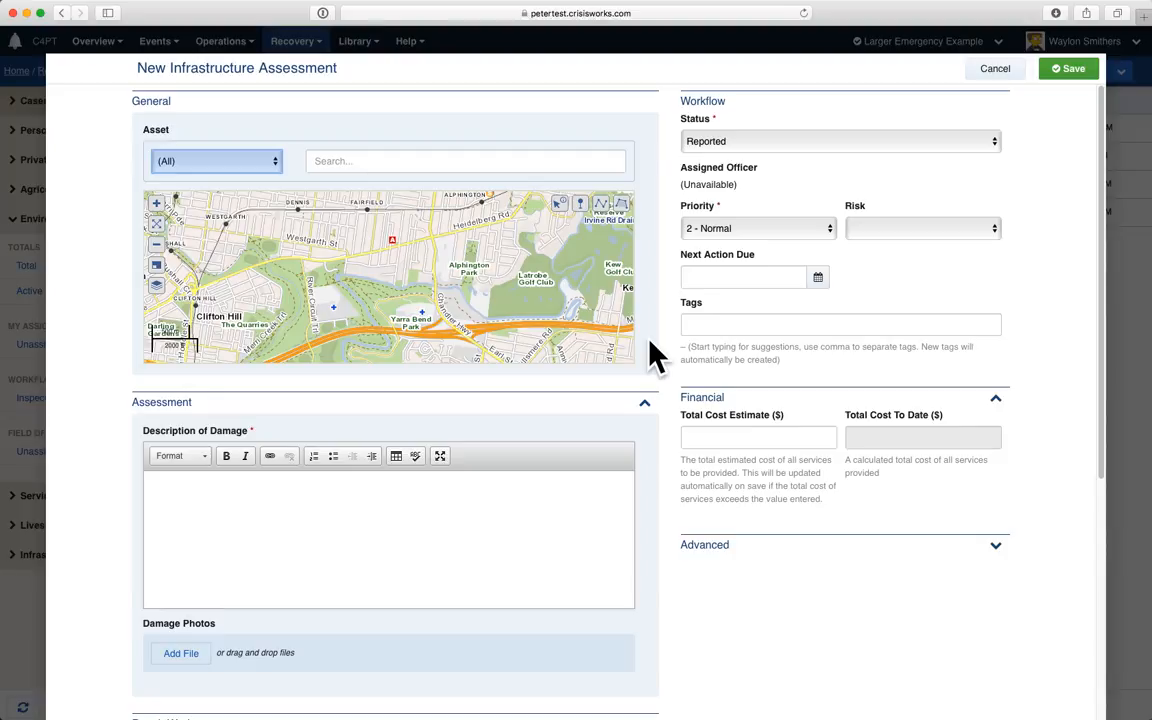
left_click(244, 160)
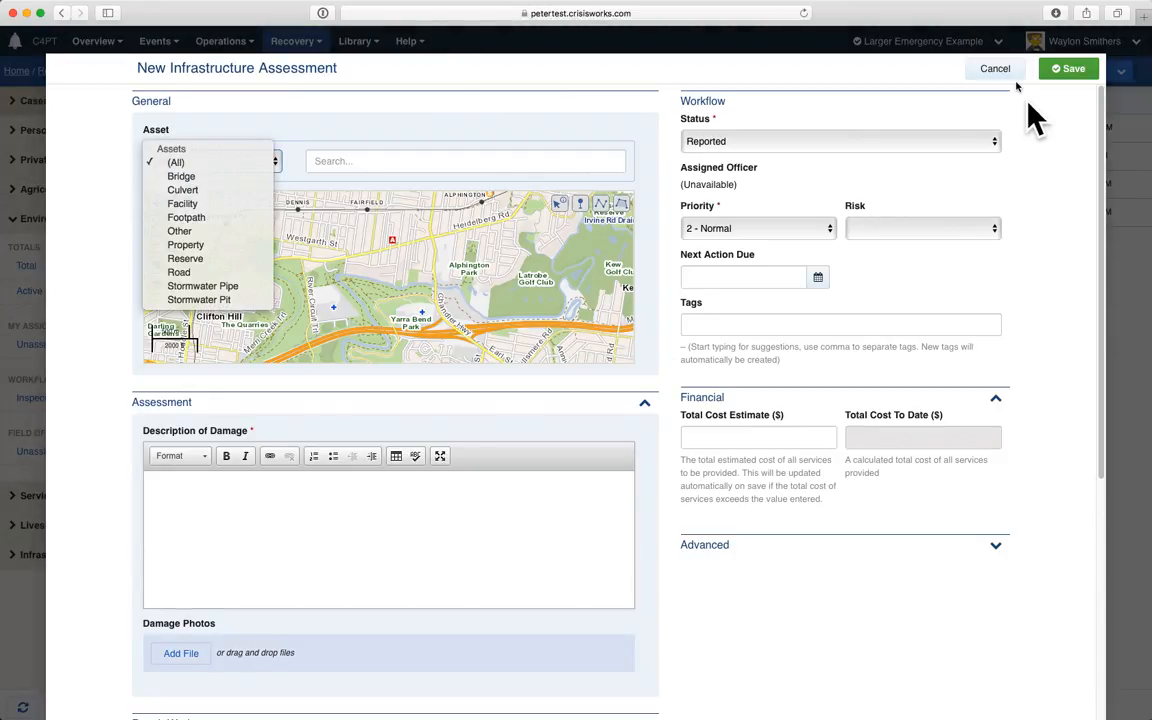
left_click(1011, 70)
left_click(1011, 72)
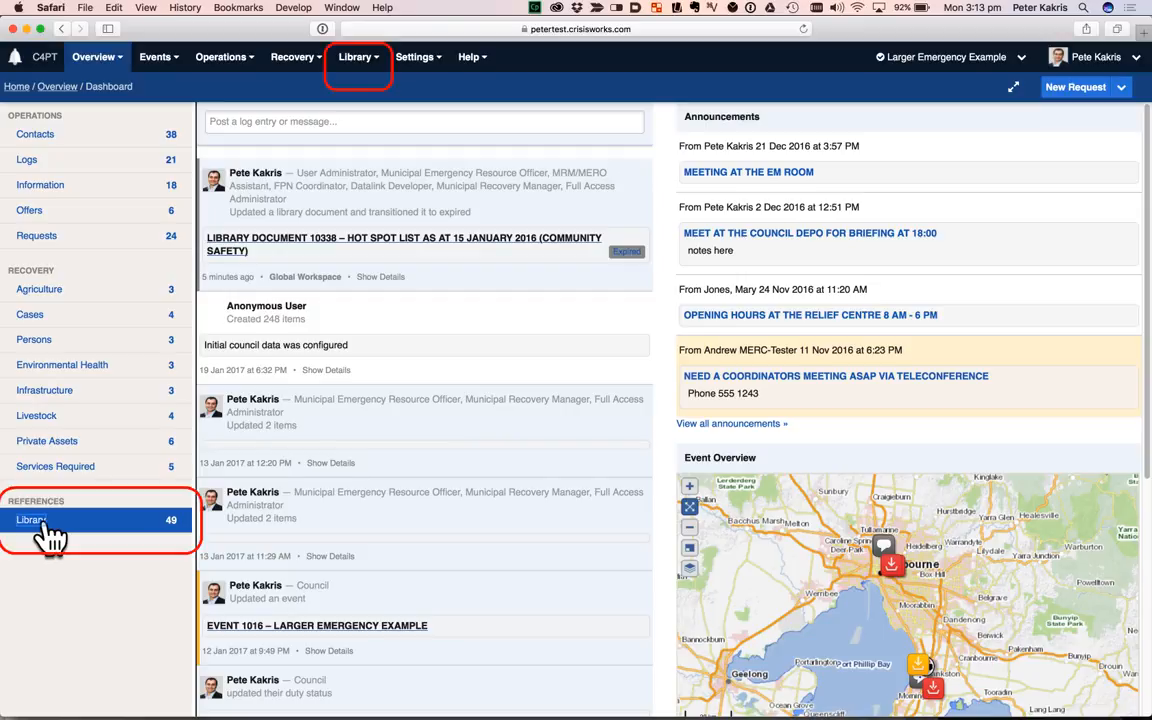
List the active library documents and filter them in turn by the MEMP, Fire Warden, Position Description and Sample tags
left_click(43, 524)
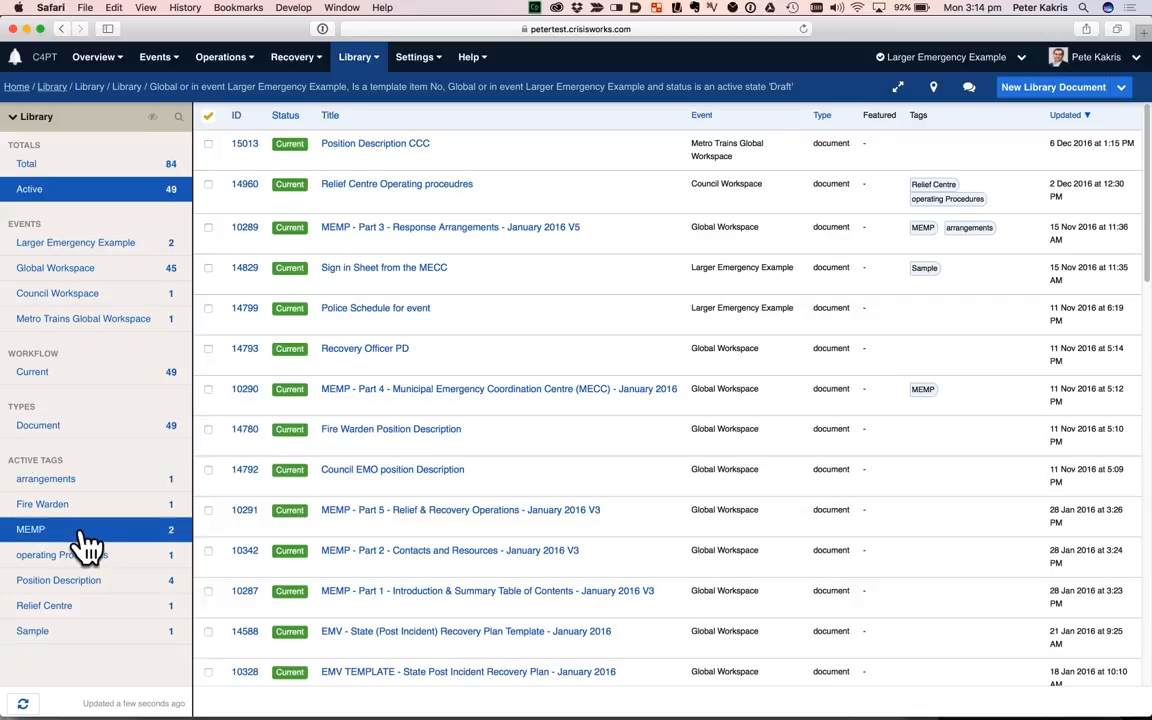
left_click(84, 531)
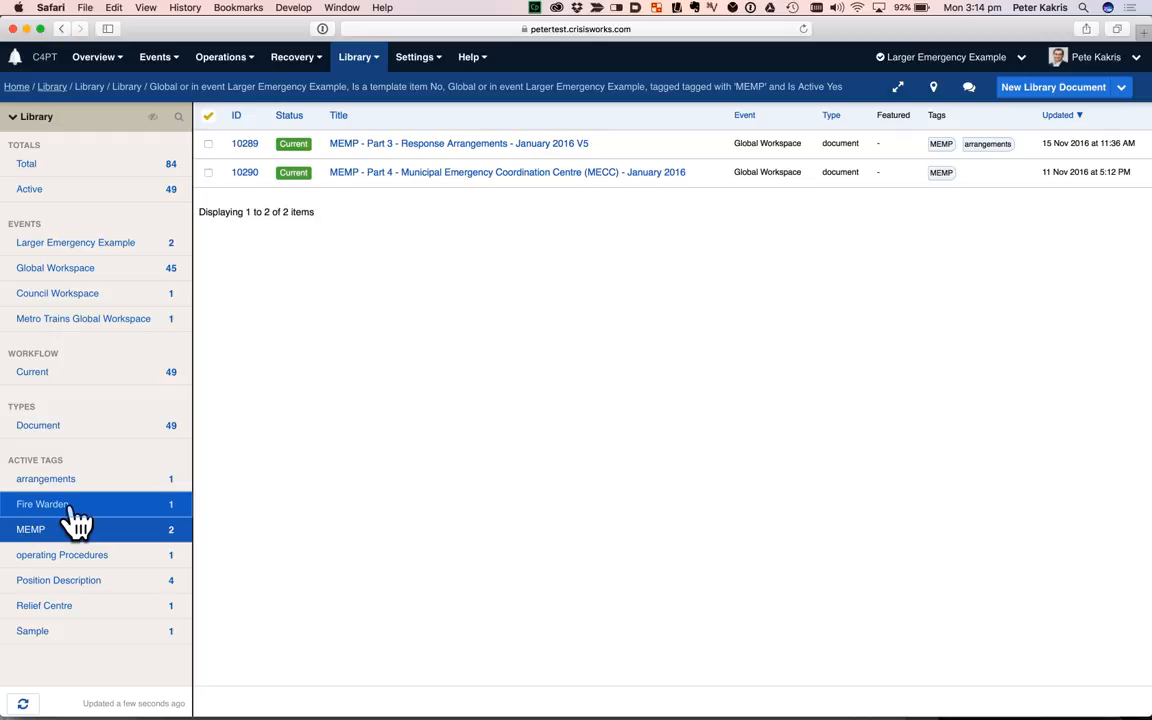
left_click(70, 507)
left_click(86, 583)
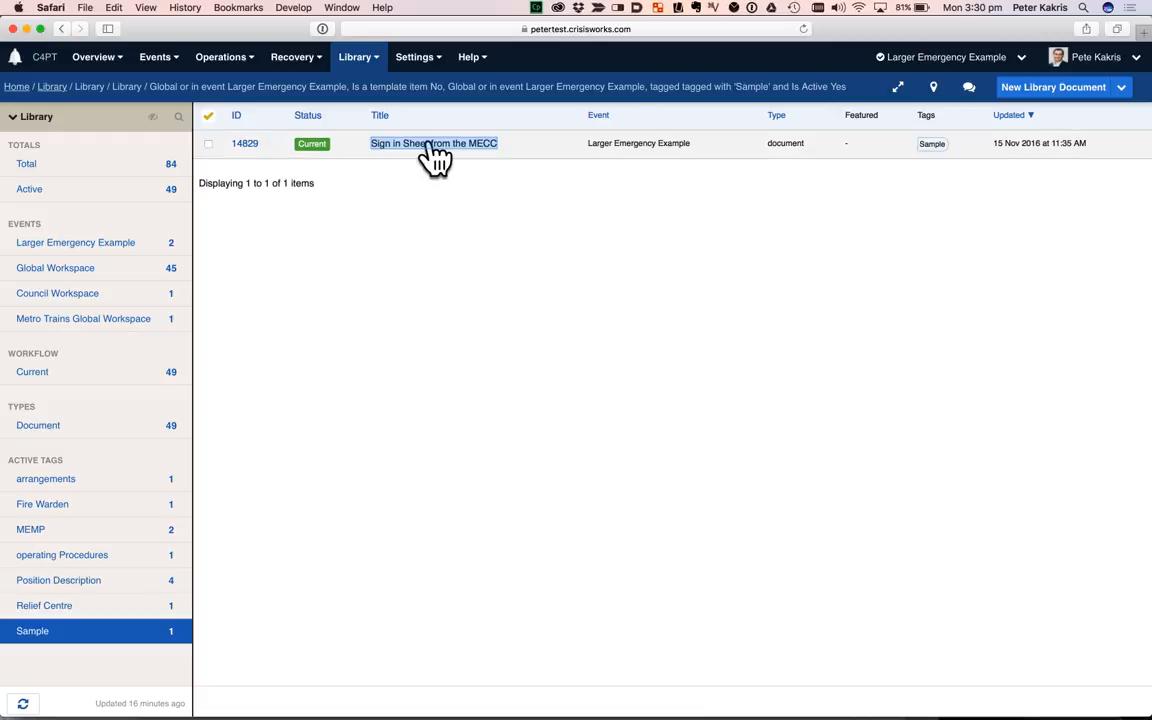
Open the library document "Sign in Sheet from the MECC", check its activity history and put it into editing
left_click(435, 150)
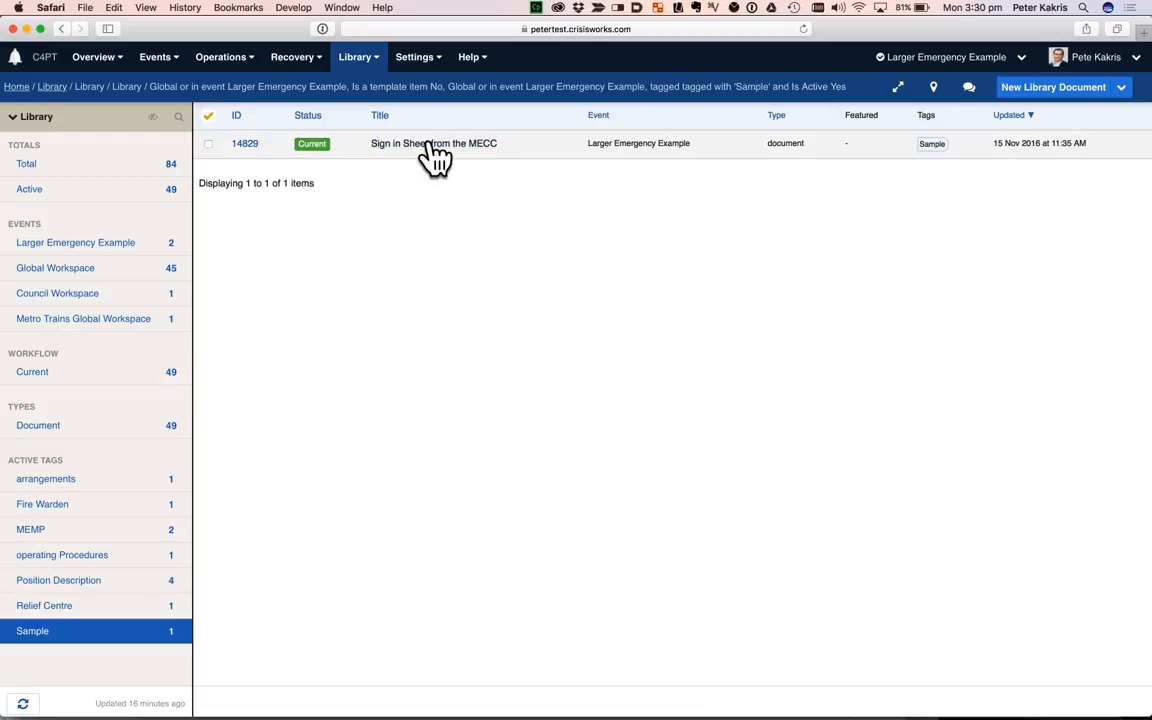
left_click(435, 150)
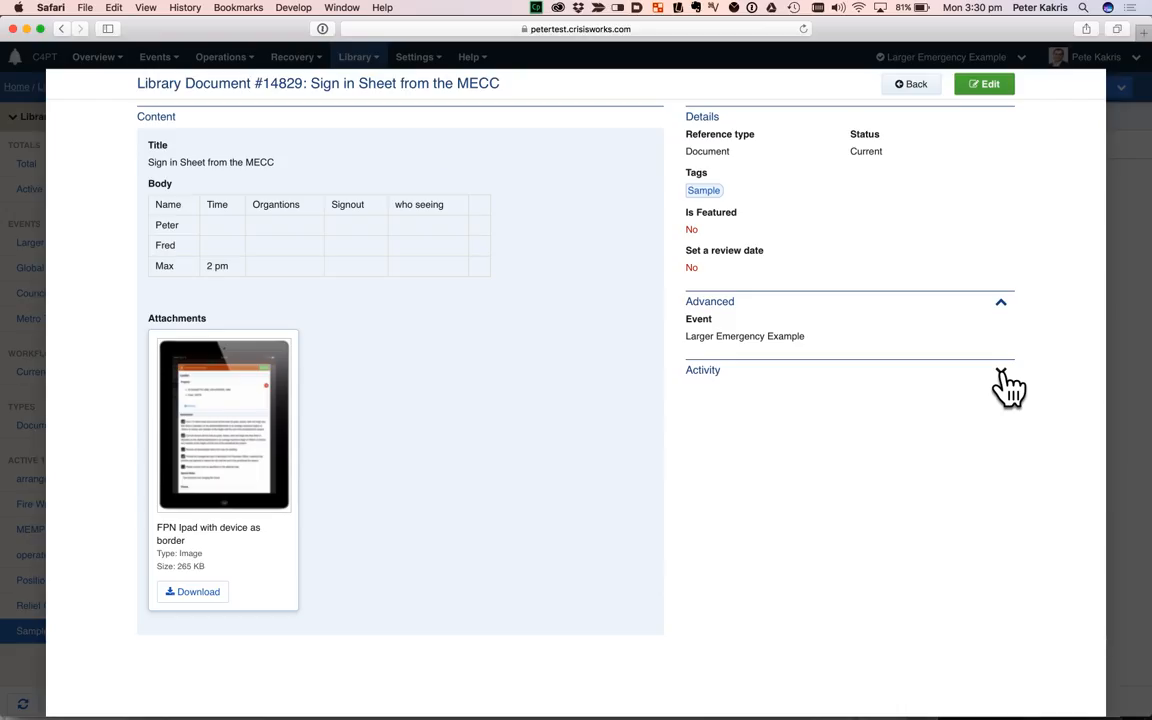
left_click(1001, 372)
left_click(982, 86)
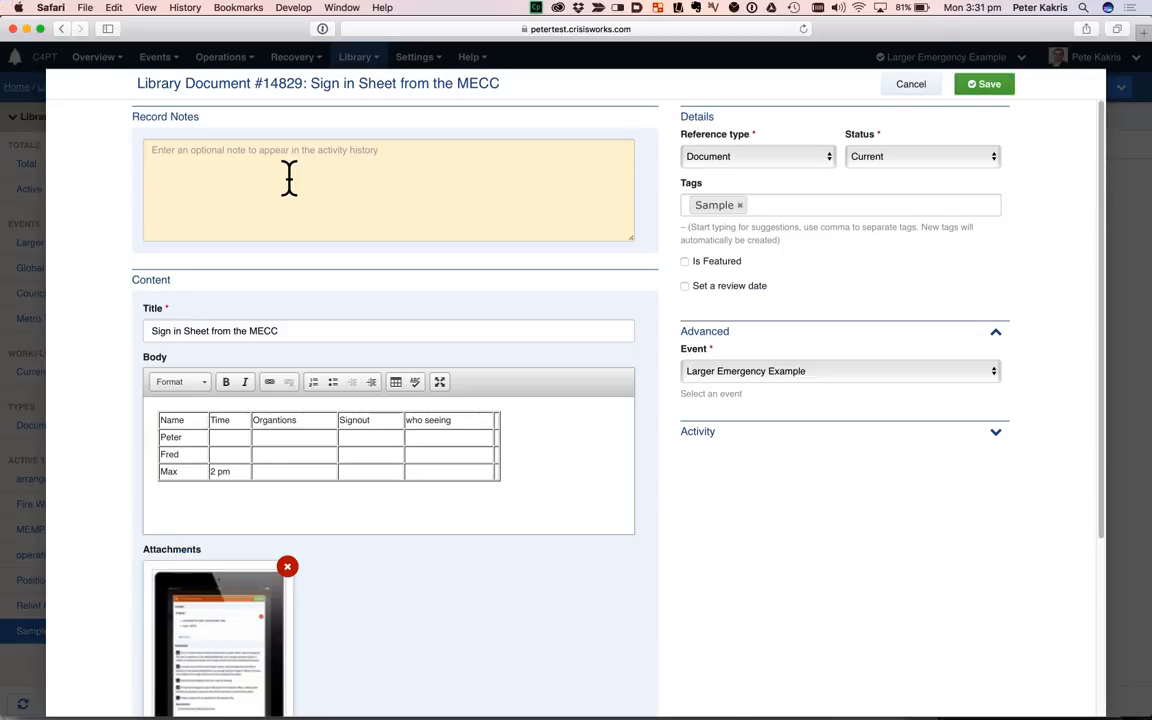
Add the record note "uploaded a new doc & removed previous version" and replace the existing attachment with Raising ducks.pdf
left_click(289, 178)
type("uploaded a new doc & removed previous verion")
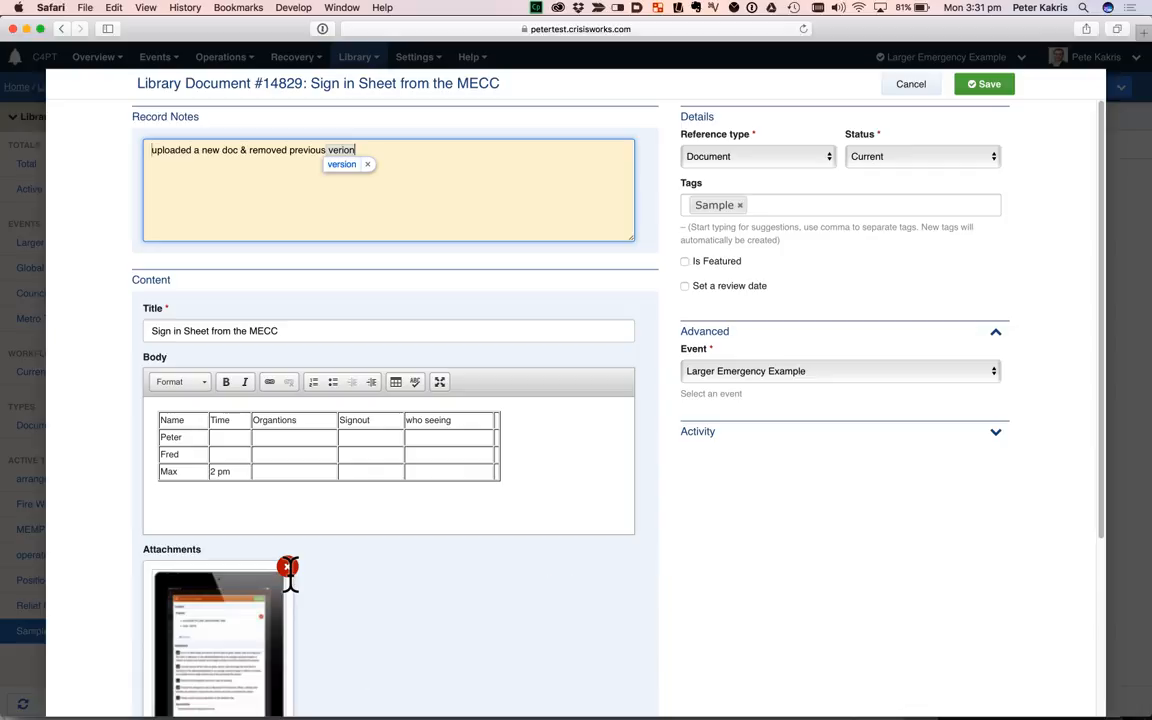
left_click(288, 569)
left_click(703, 390)
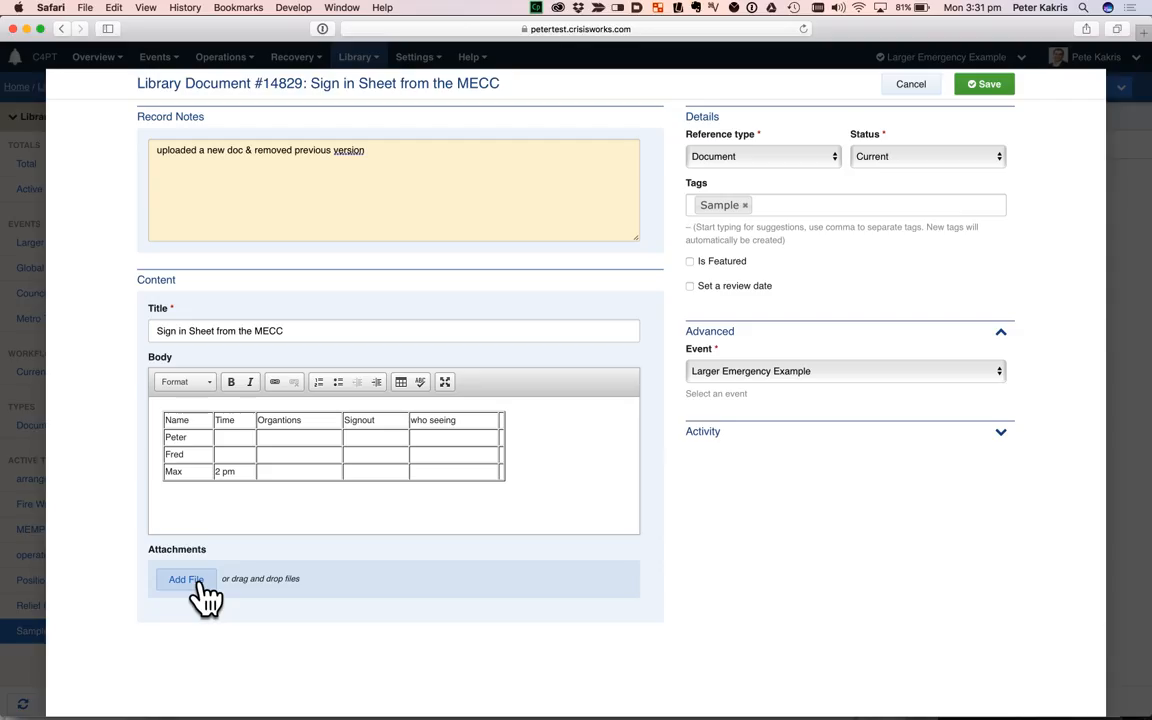
left_click(199, 584)
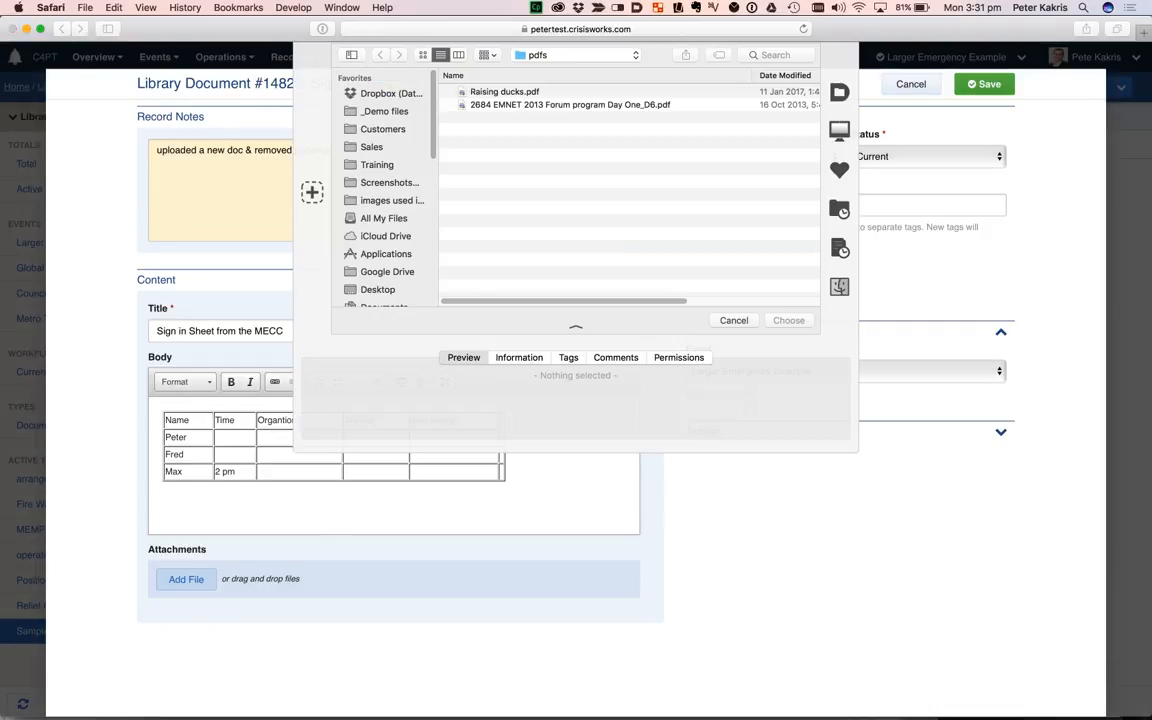
left_click(521, 96)
double_click(521, 96)
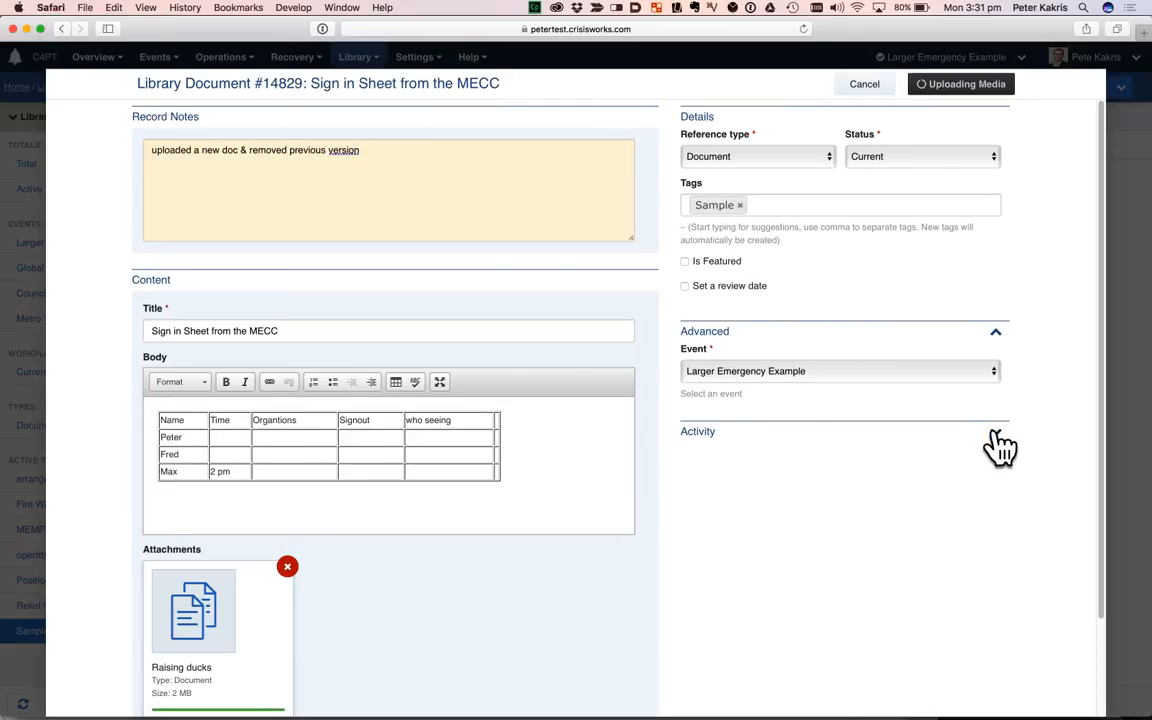
Check the document's activity history and event setting, keep the event as Larger Emergency Example, and save the document
left_click(995, 435)
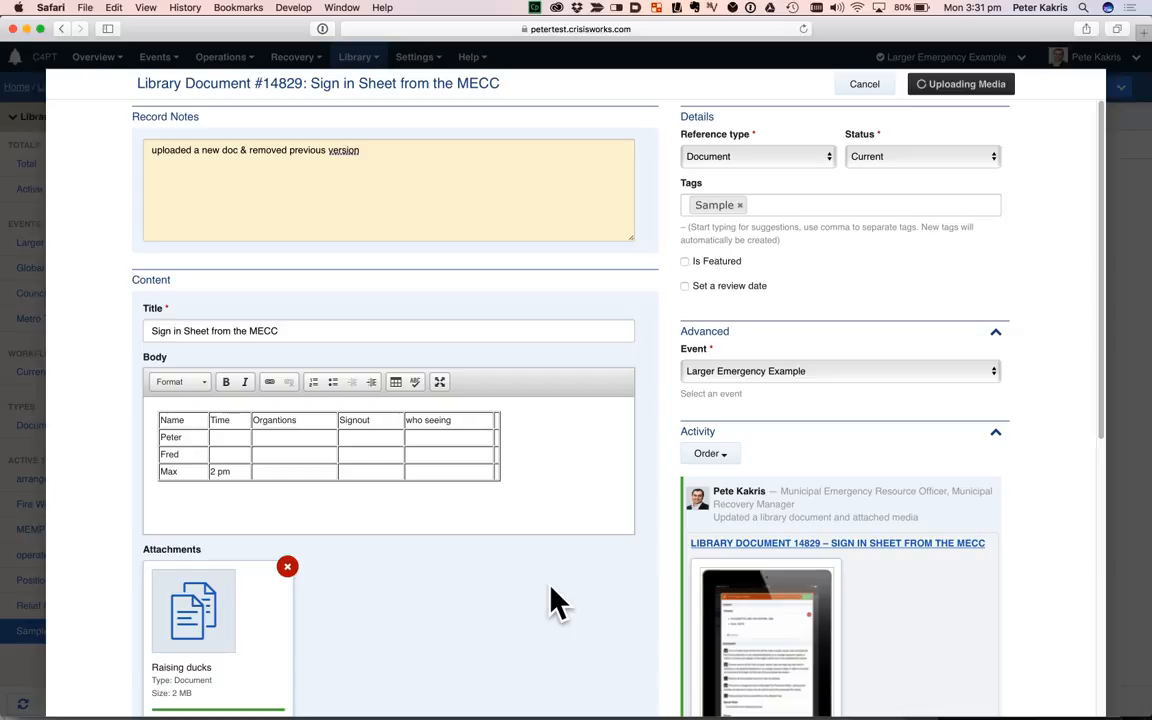
scroll(556, 600, "down", 2)
scroll(556, 600, "up", 2)
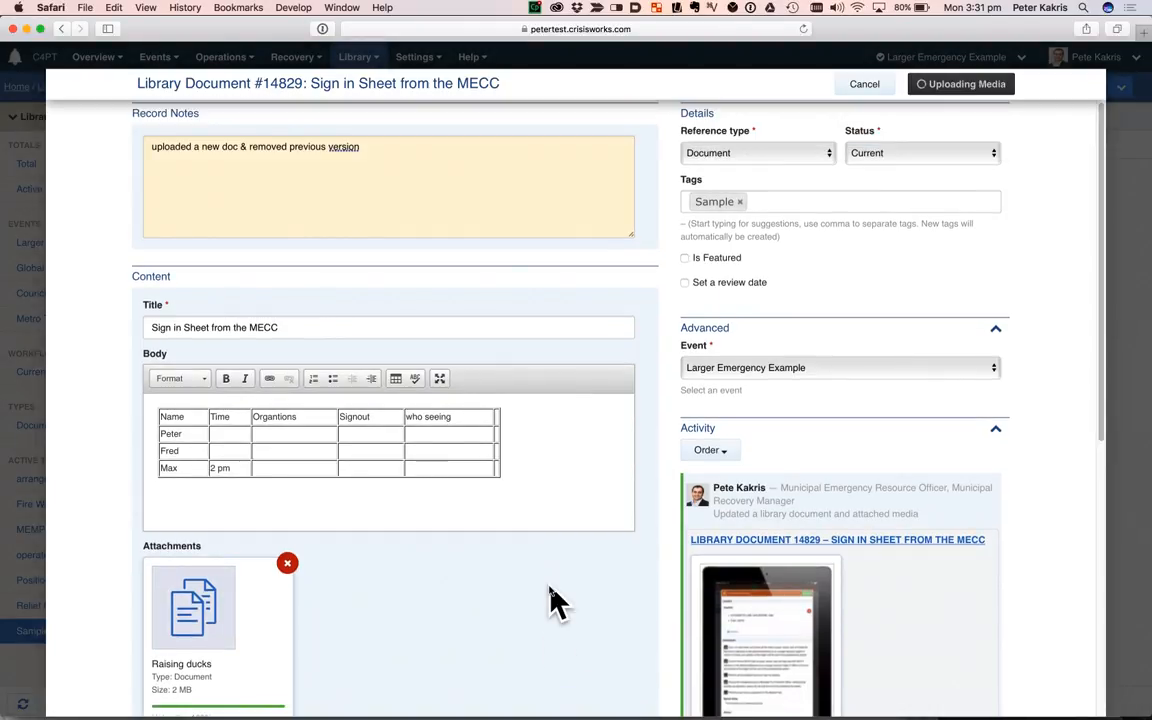
left_click(733, 370)
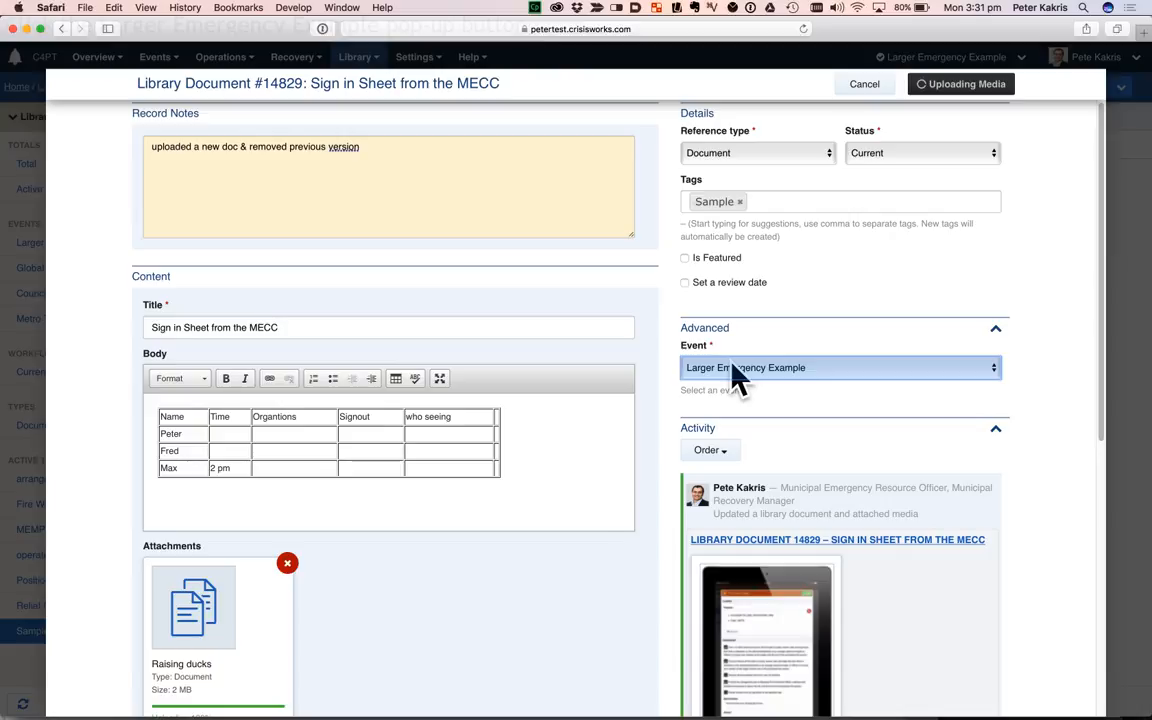
left_click(588, 530)
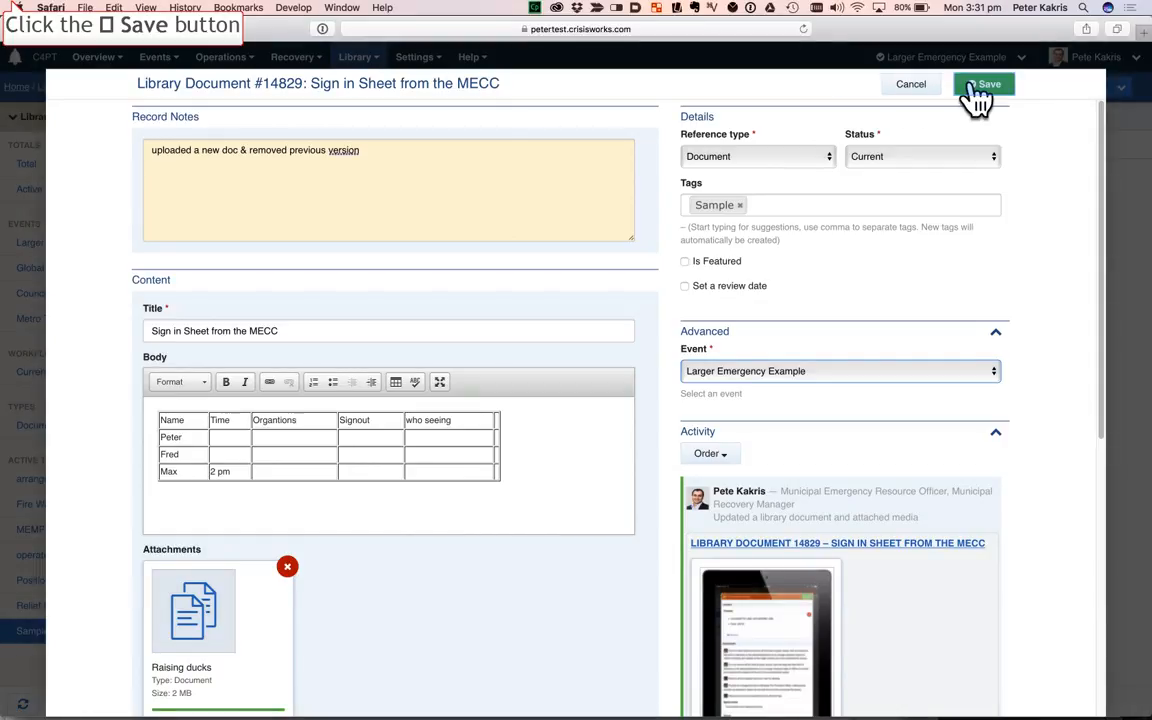
left_click(972, 90)
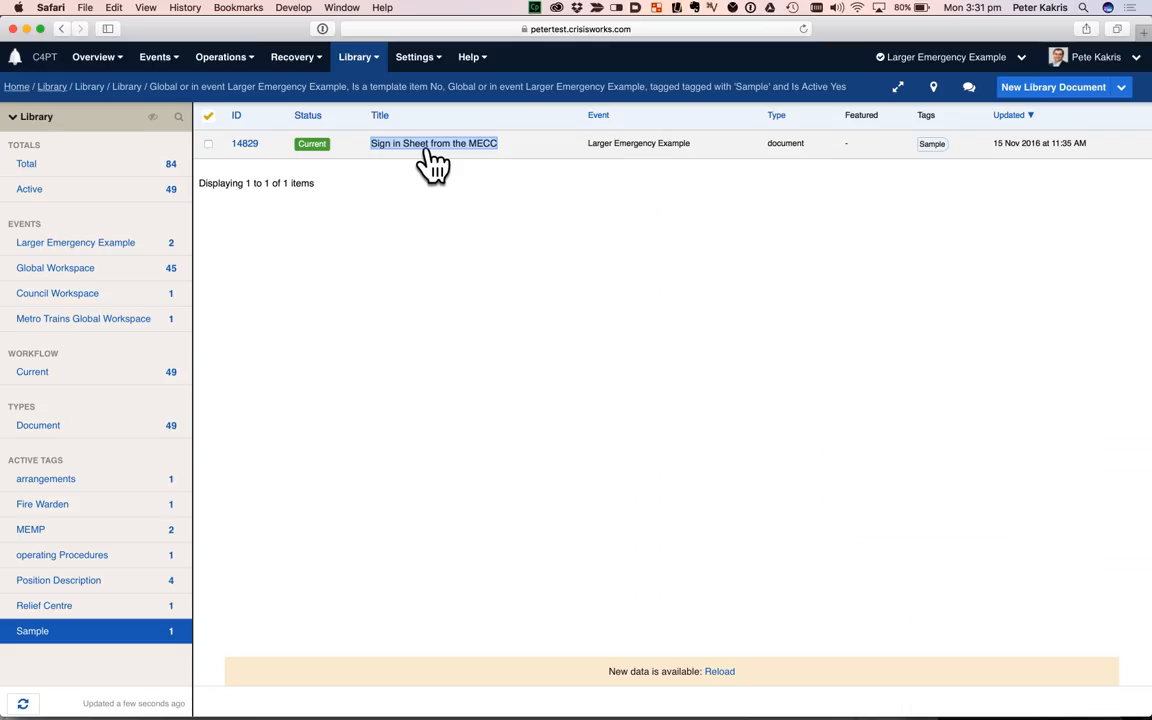
Reopen the library document "Sign in Sheet from the MECC" and review the attachment versions in its activity history
left_click(426, 147)
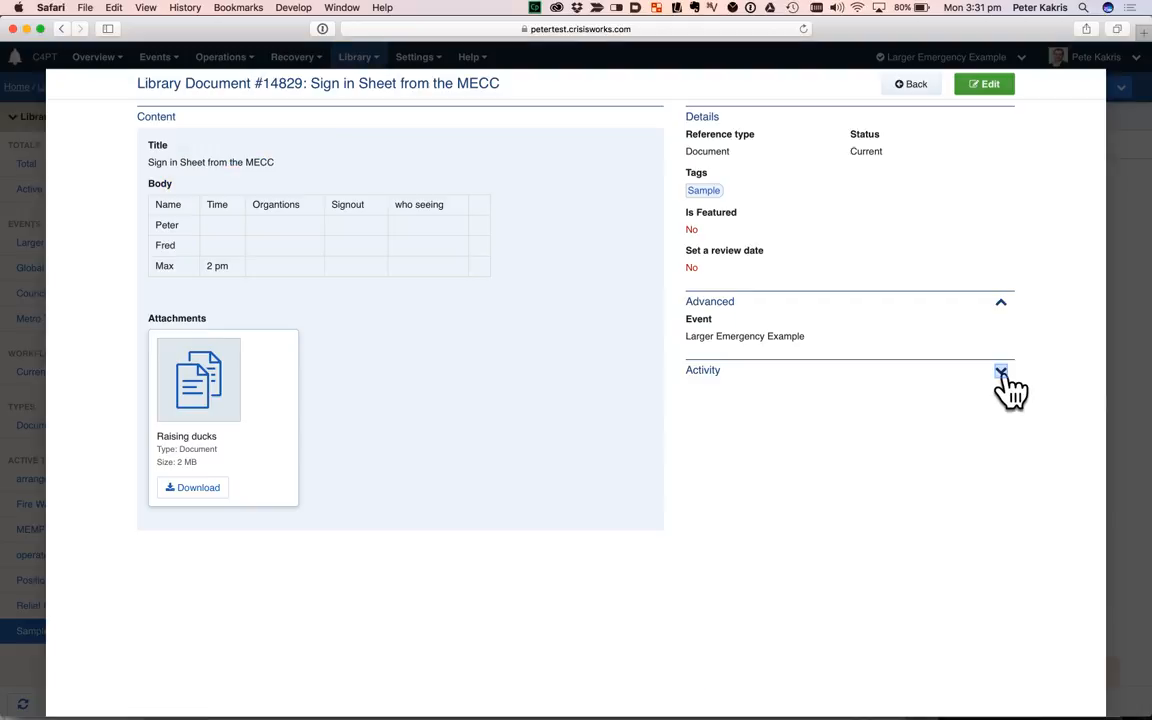
left_click(1001, 372)
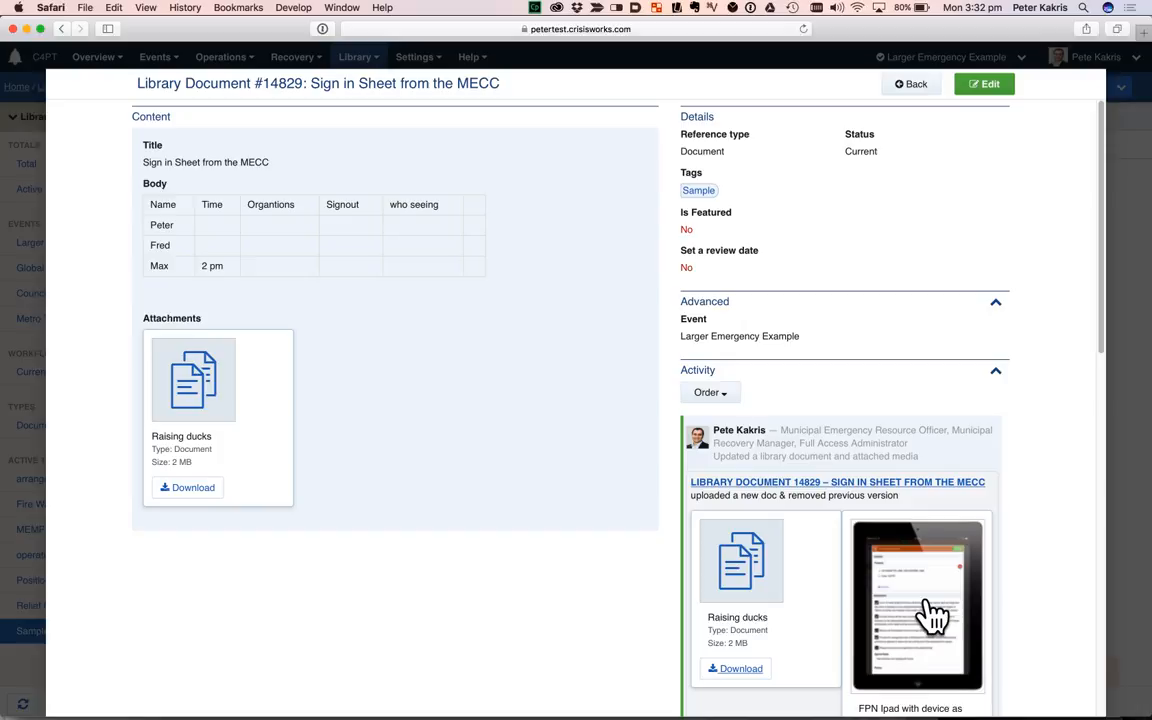
scroll(933, 615, "down", 6)
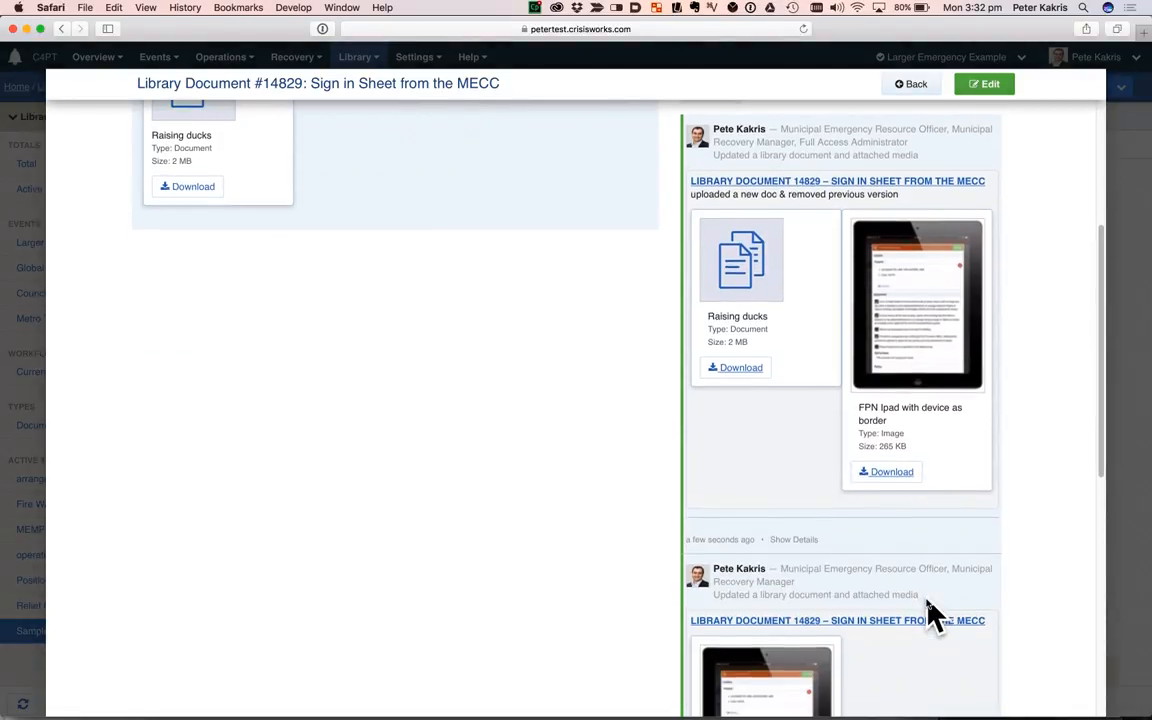
scroll(930, 540, "down", 3)
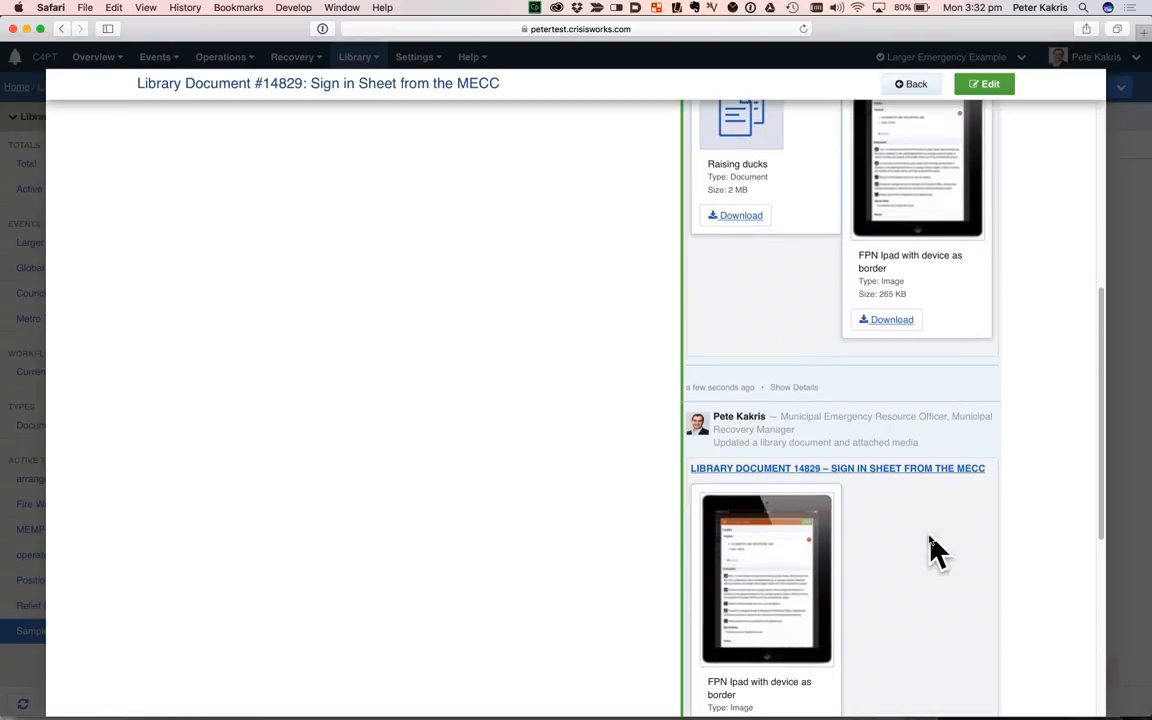
scroll(931, 548, "up", 8)
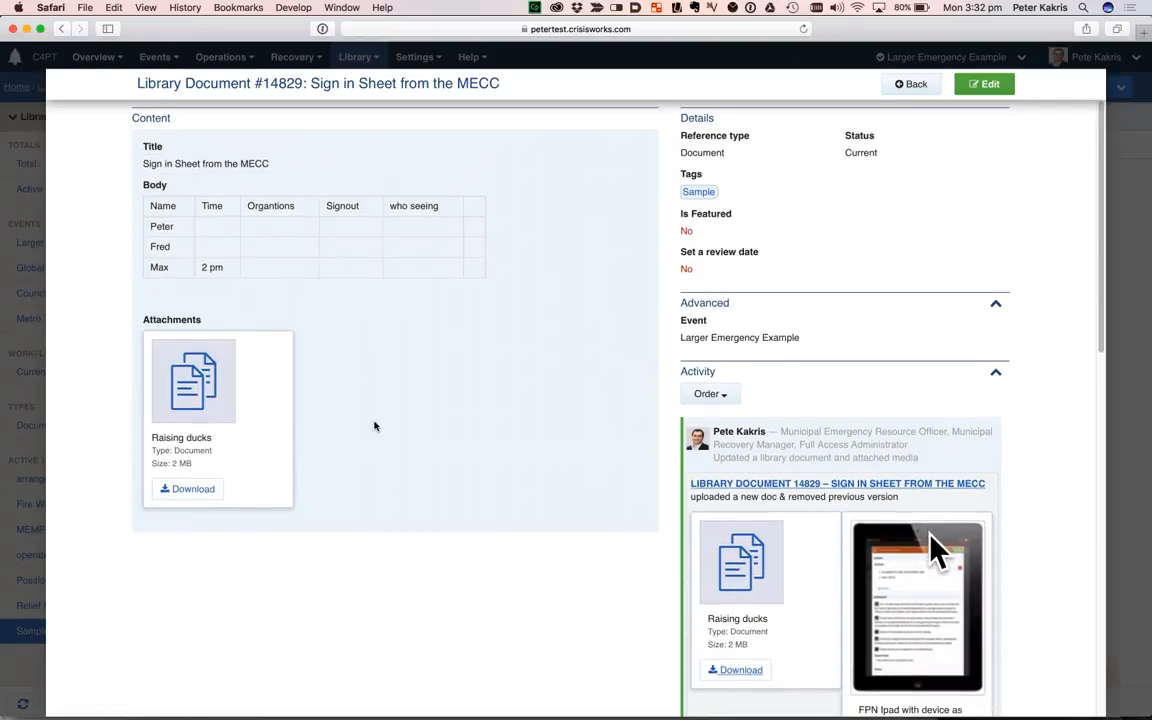
Edit the document's body in full-screen mode, adding bulleted and numbered lists, two table rows and the cell texts aaaa, bmnbmn and m.m
left_click(979, 88)
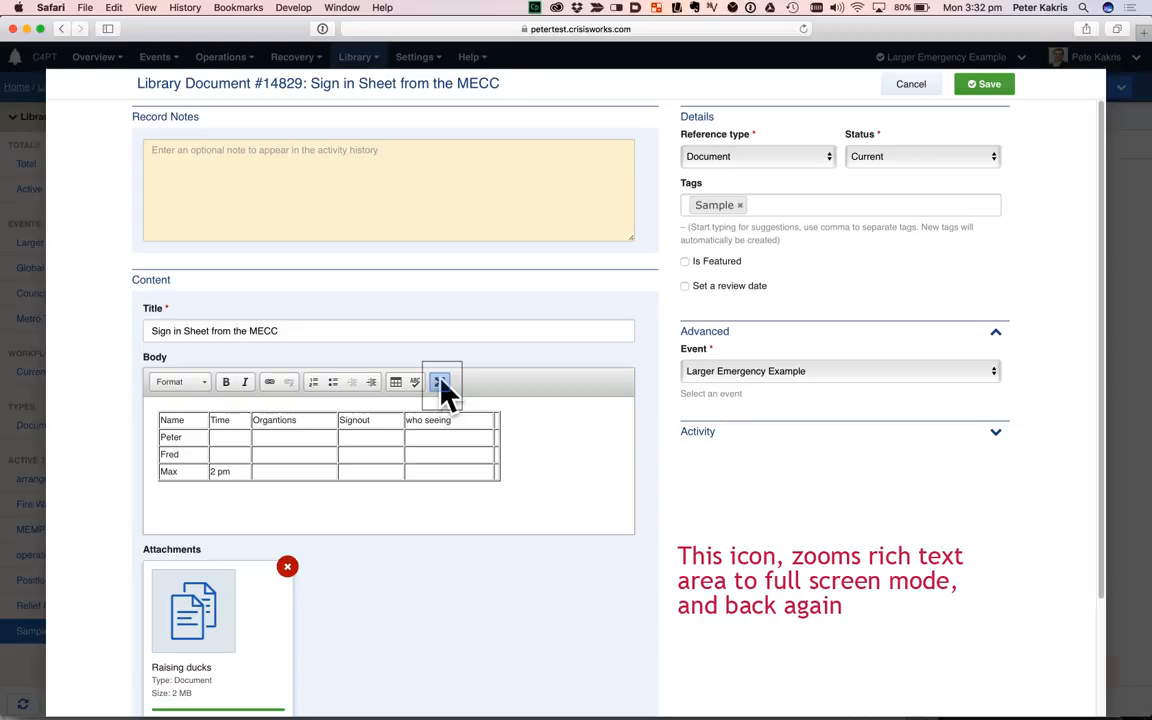
left_click(441, 383)
left_click(427, 178)
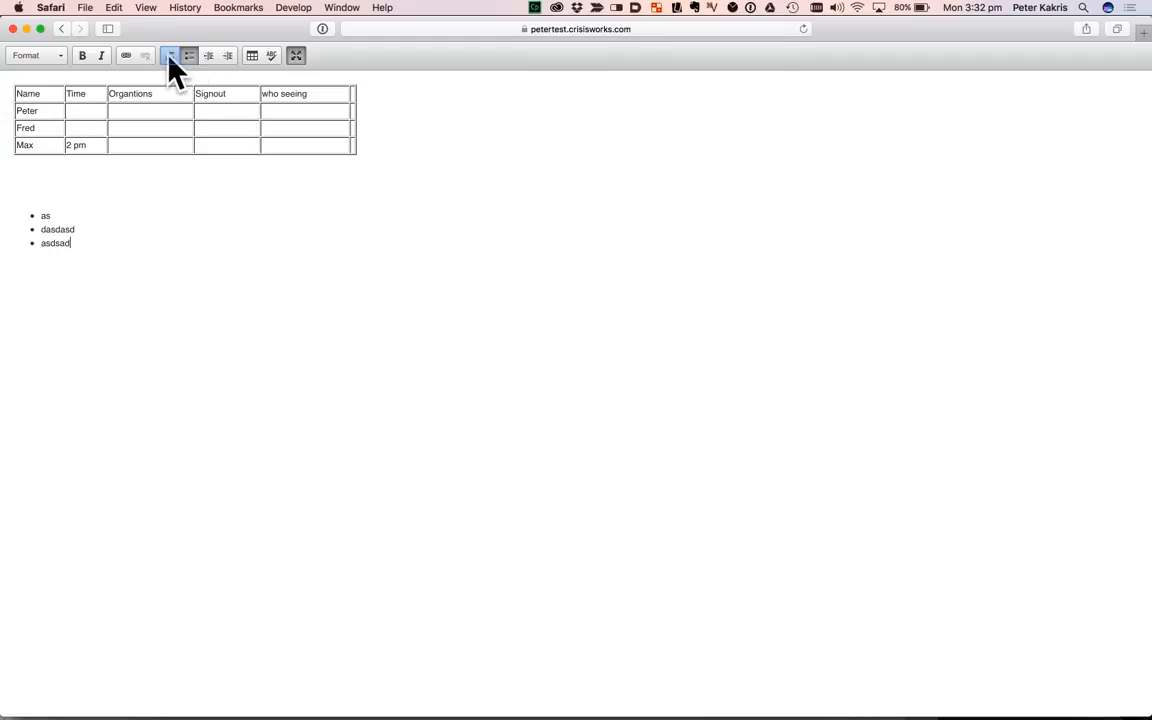
left_click(170, 56)
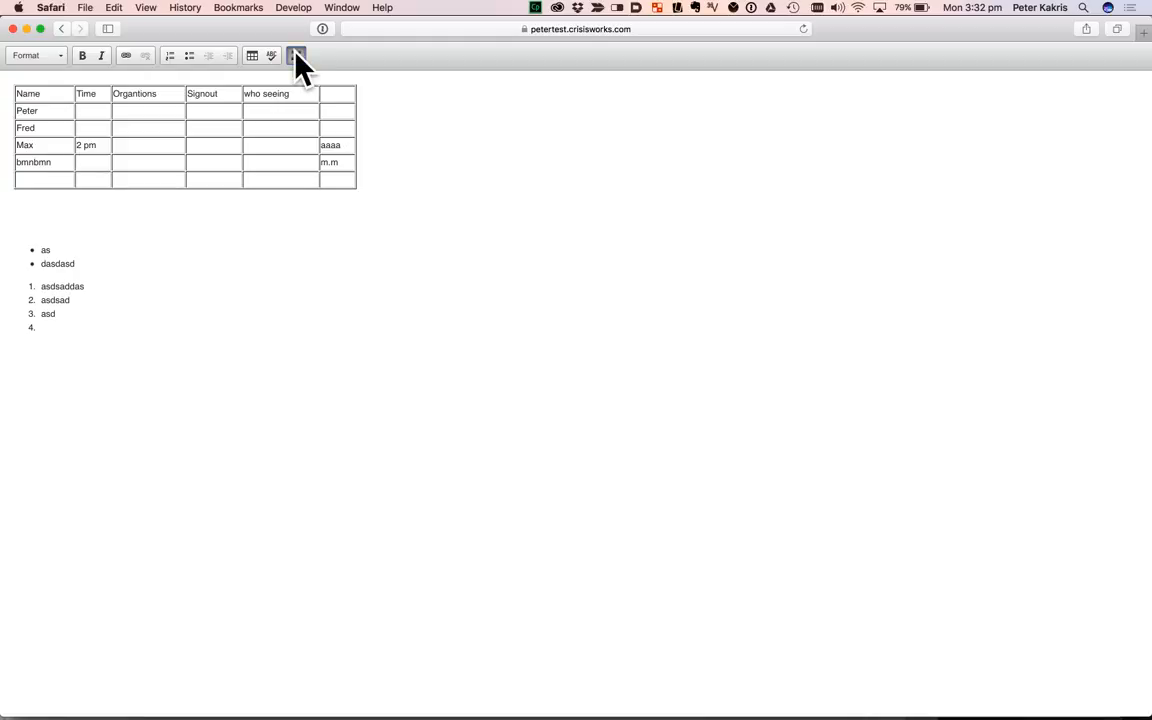
left_click(296, 55)
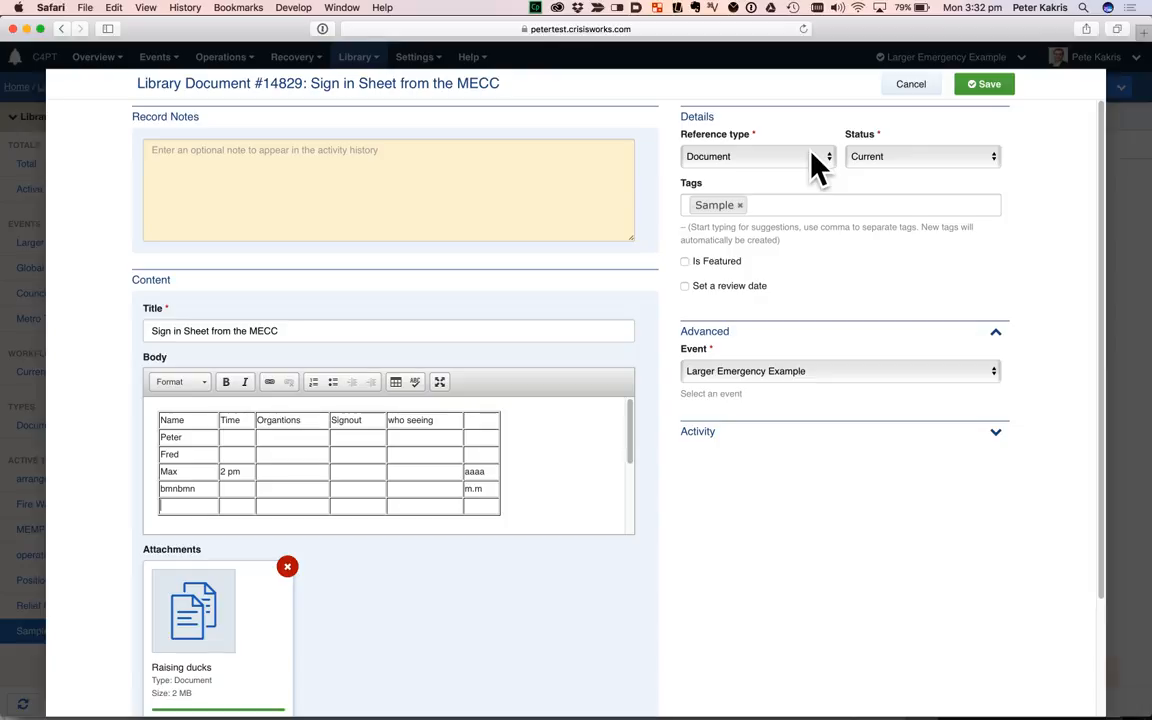
Check the available reference types, keep Document, and save the edited library document
left_click(818, 168)
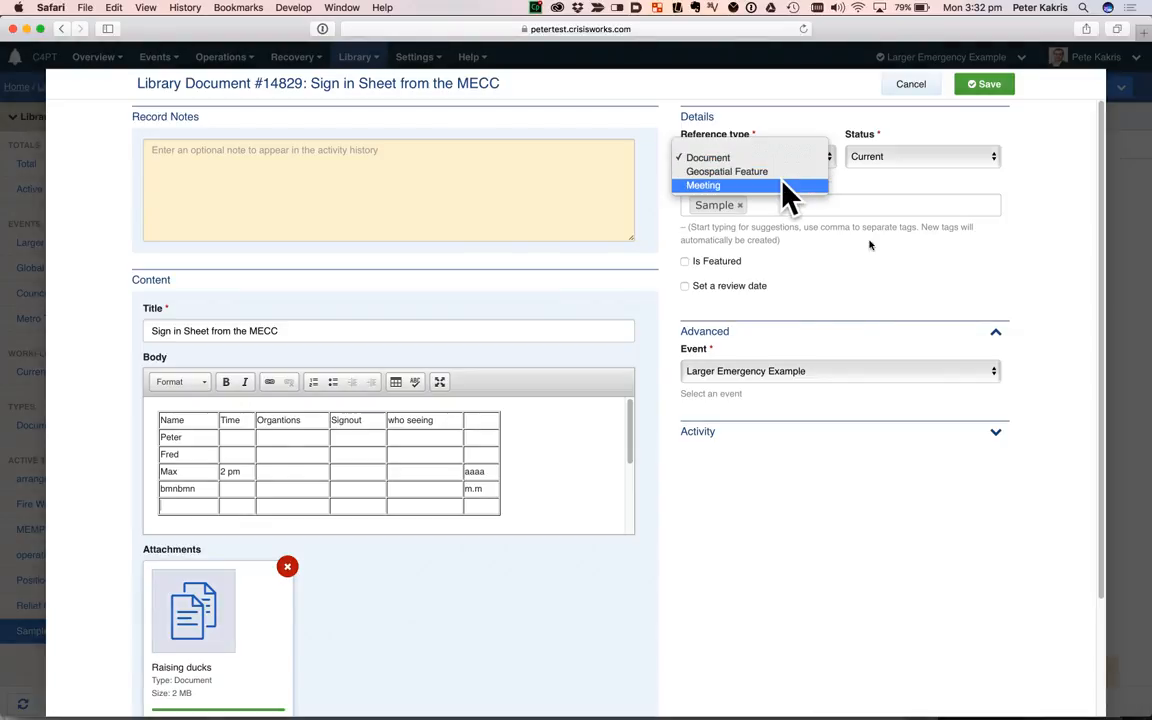
left_click(993, 86)
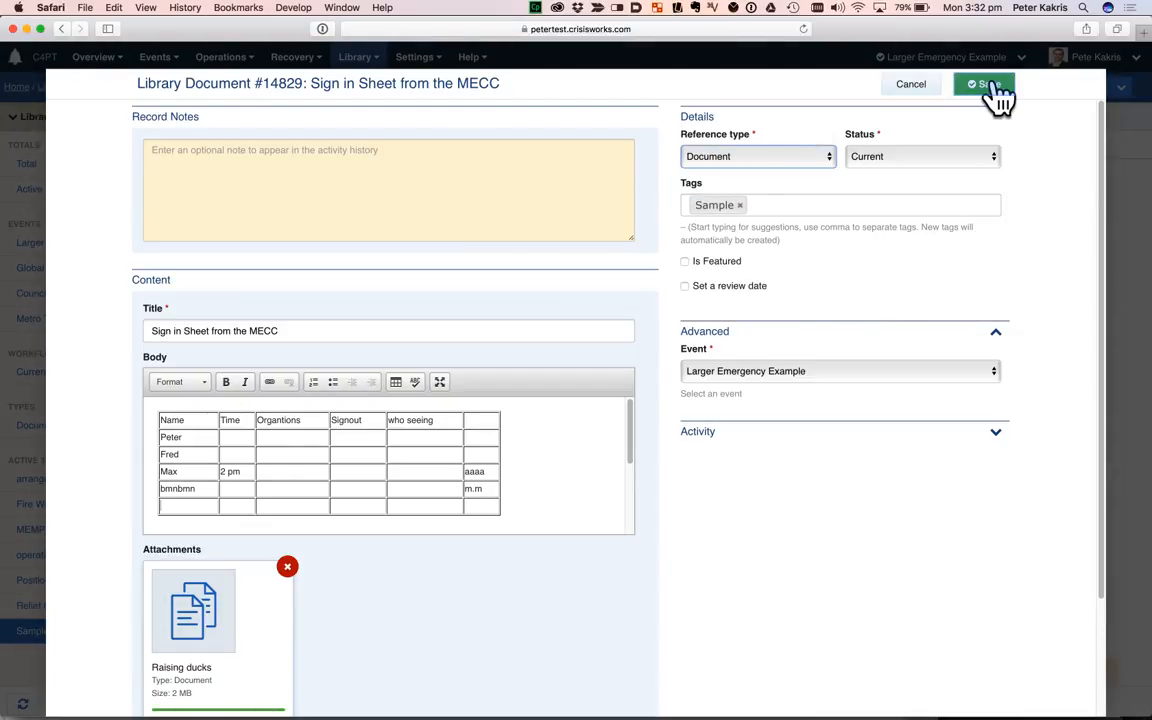
left_click(997, 95)
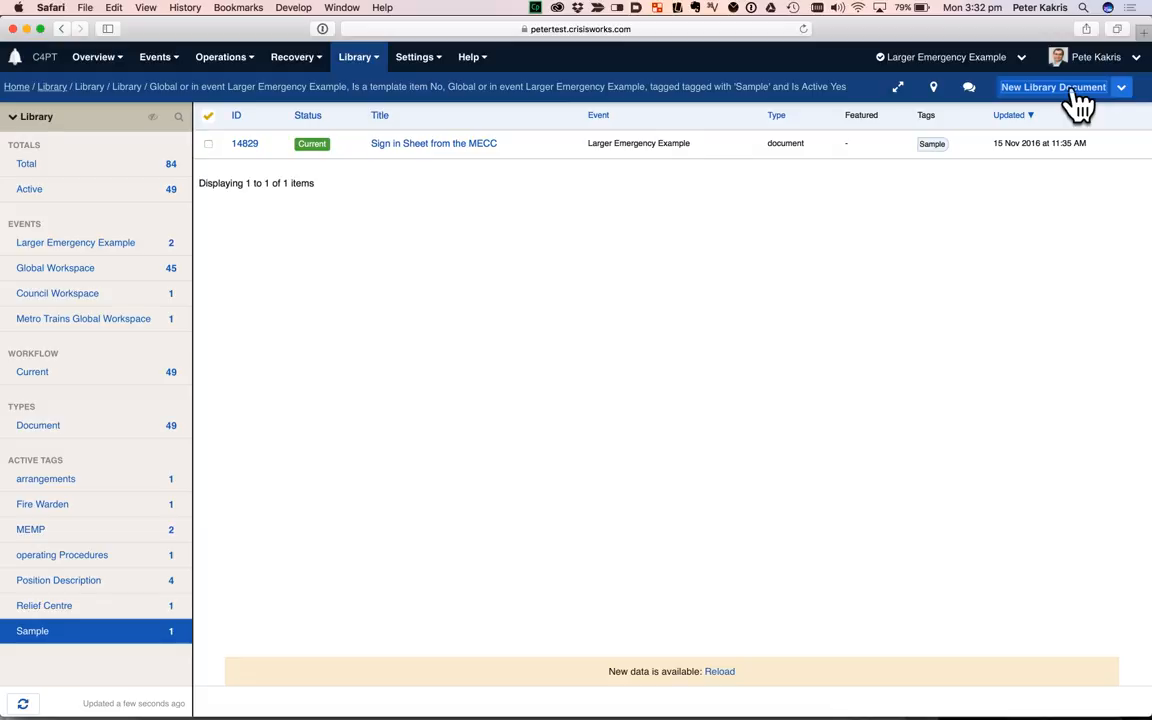
Start a new library document with reference type Meeting and review its agenda, meeting notes and action item fields
left_click(1075, 92)
left_click(776, 158)
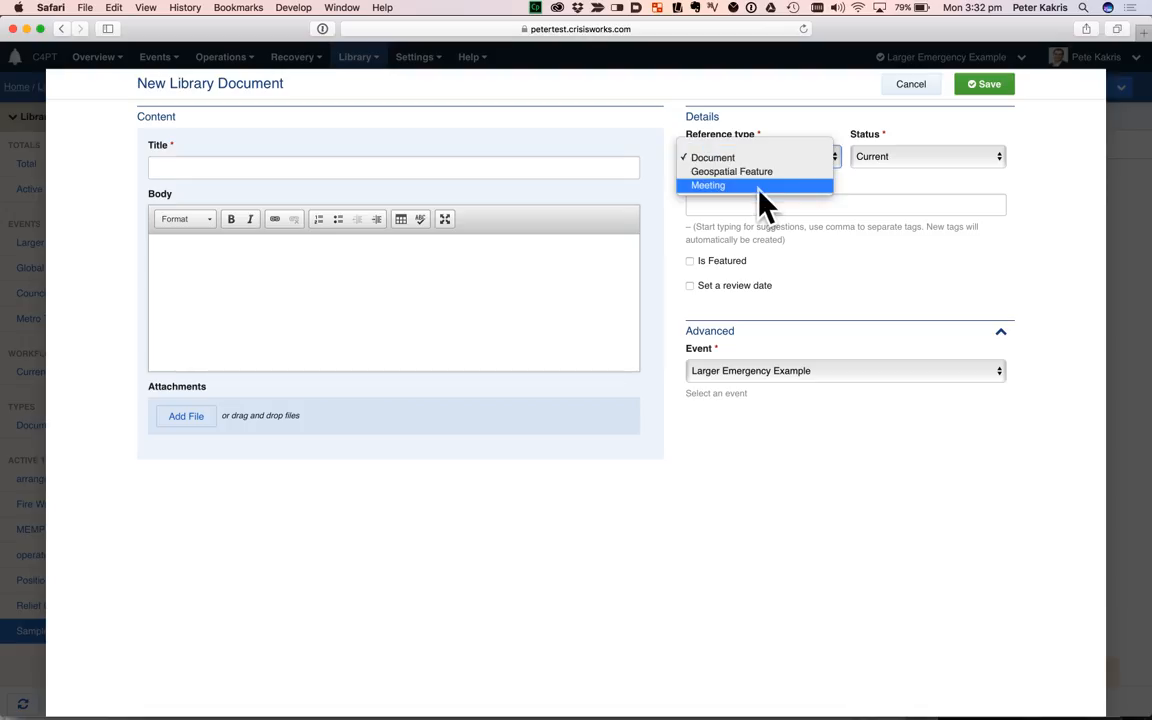
left_click(762, 186)
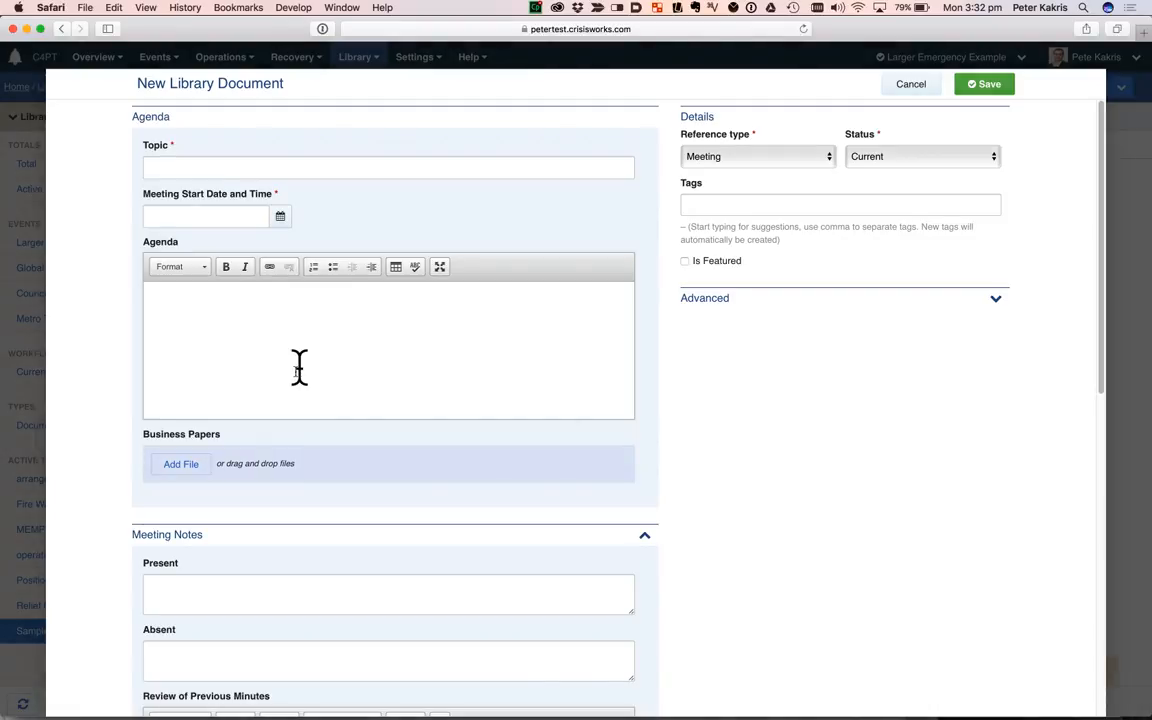
scroll(299, 367, "down", 2)
scroll(299, 367, "down", 10)
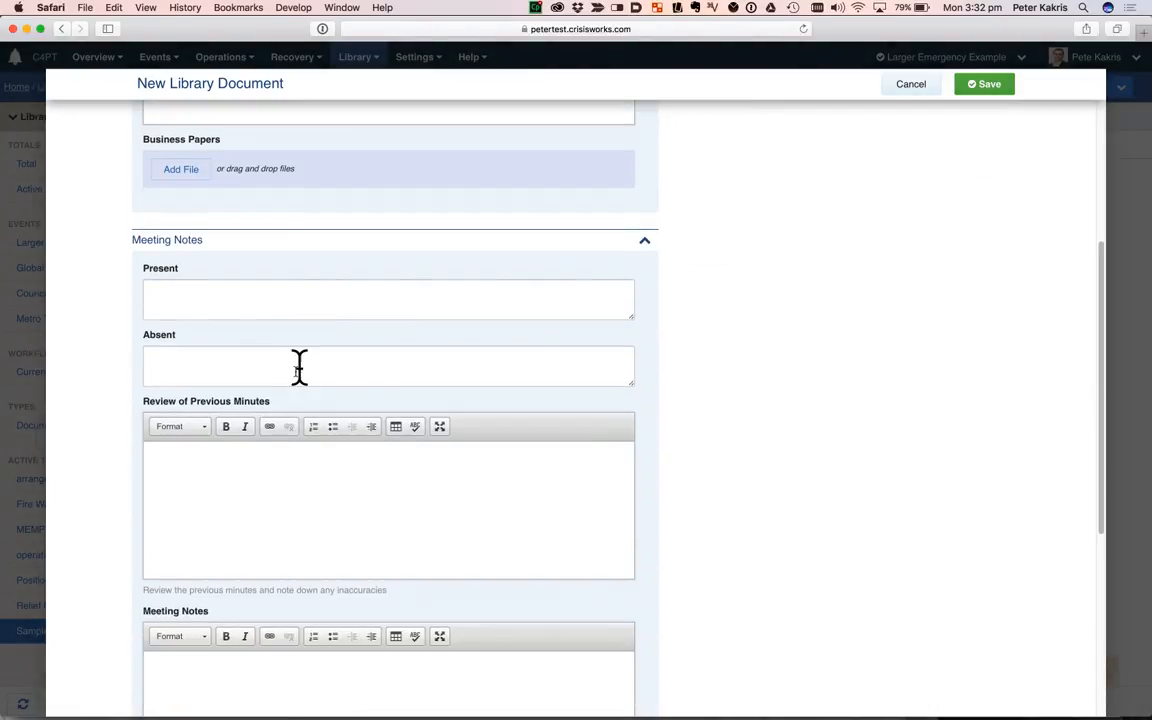
scroll(299, 367, "down", 2)
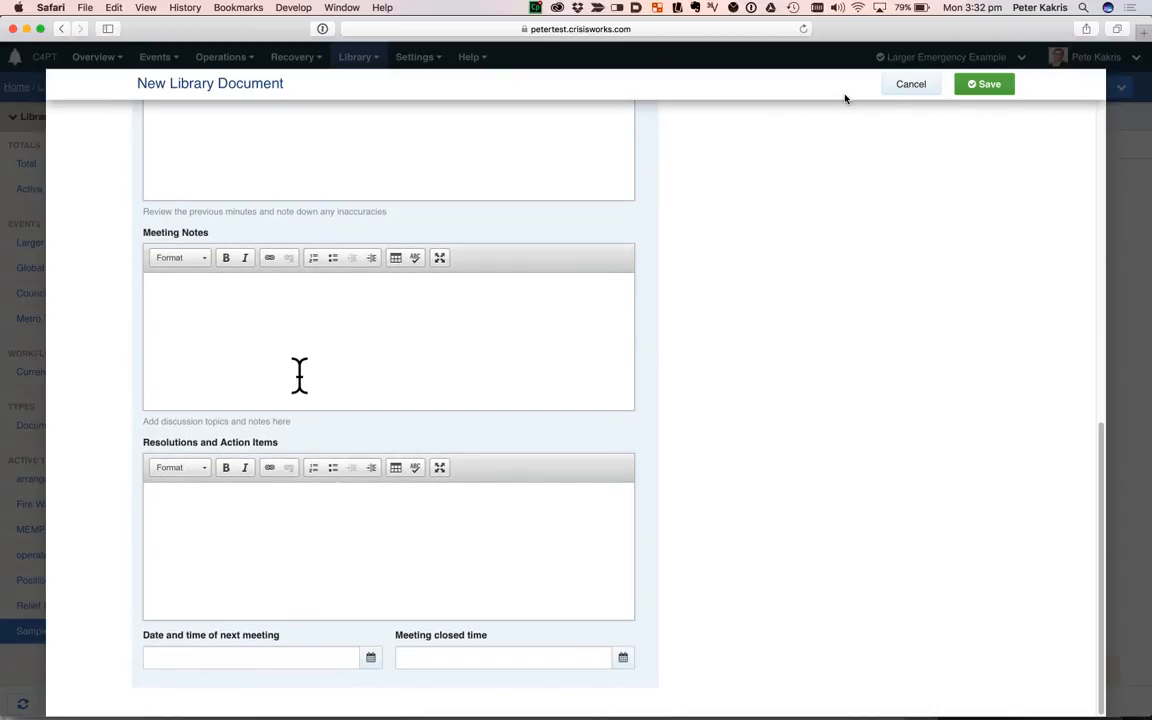
scroll(298, 375, "up", 12)
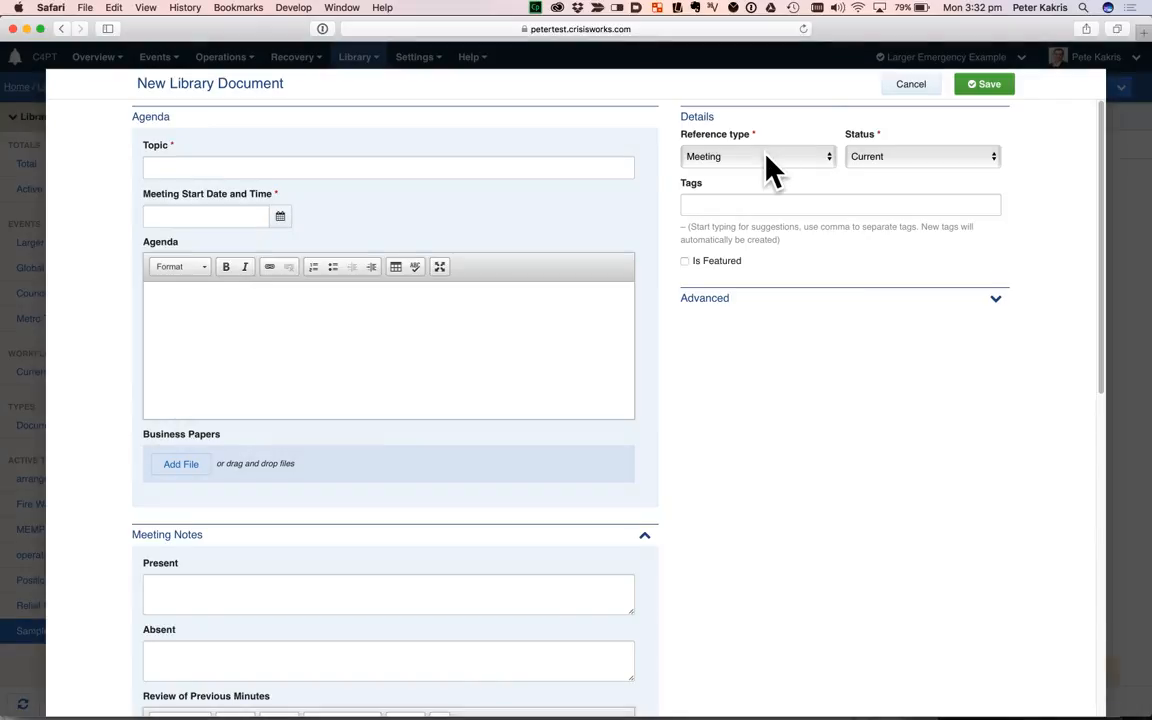
Switch the new document to Geospatial Feature, review its related asset types and other fields, and close it without saving
left_click(766, 157)
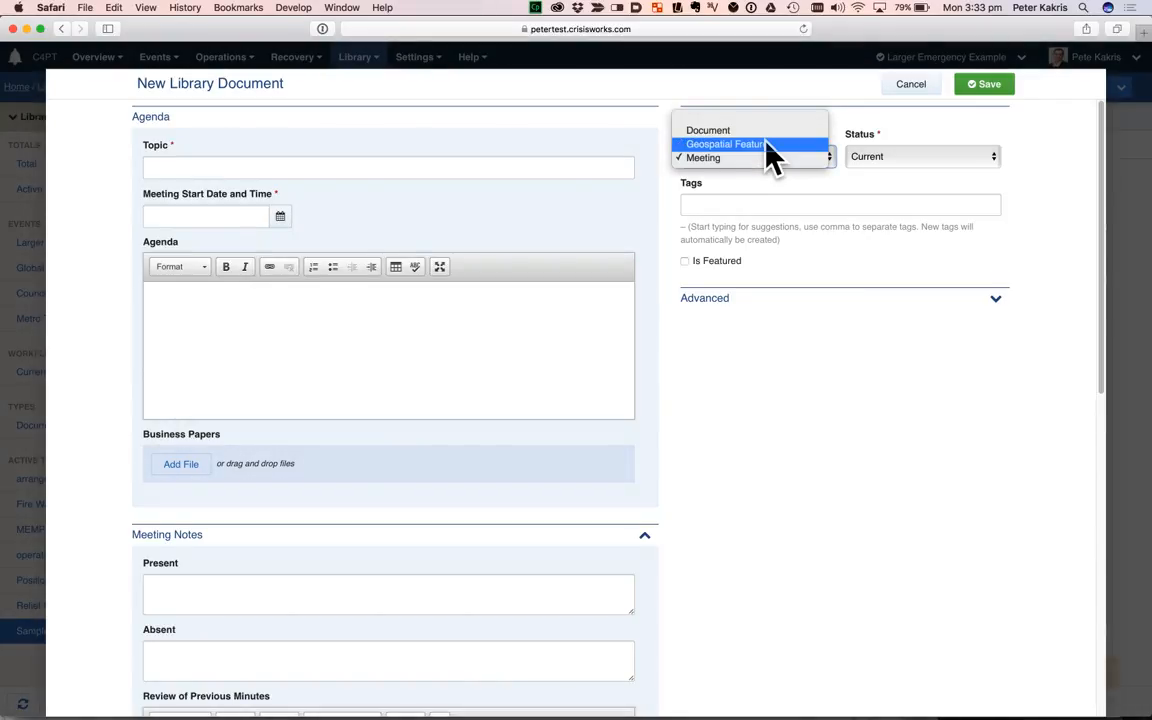
left_click(767, 144)
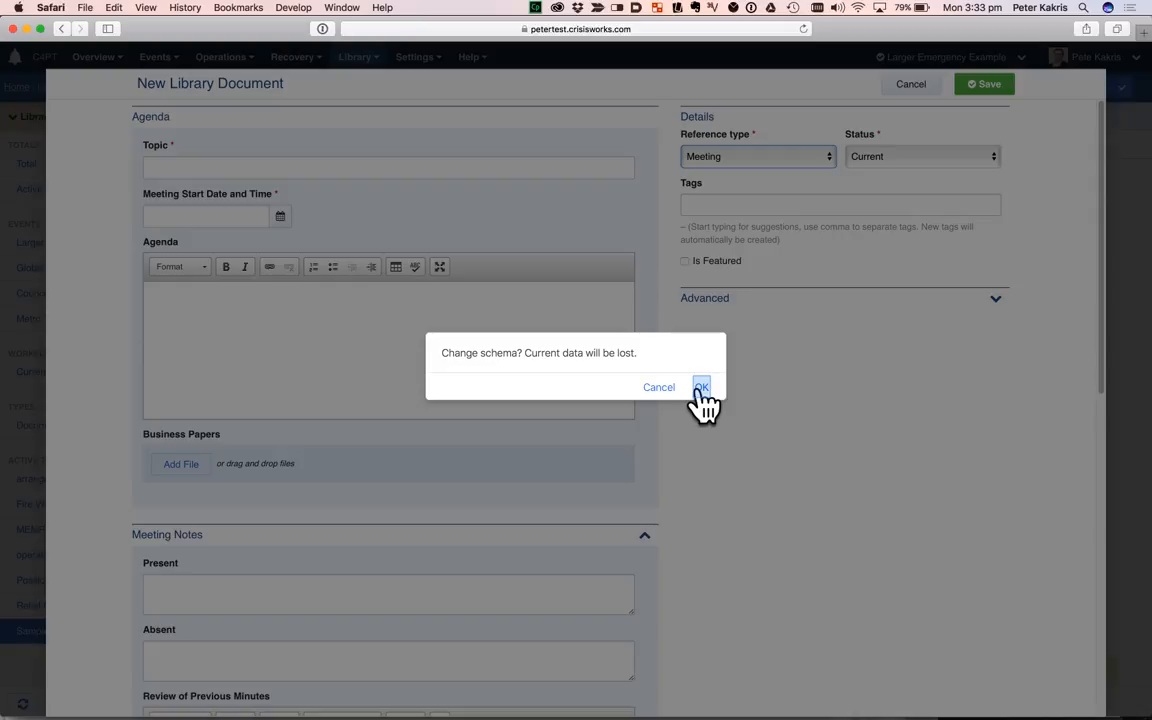
left_click(701, 388)
left_click(249, 423)
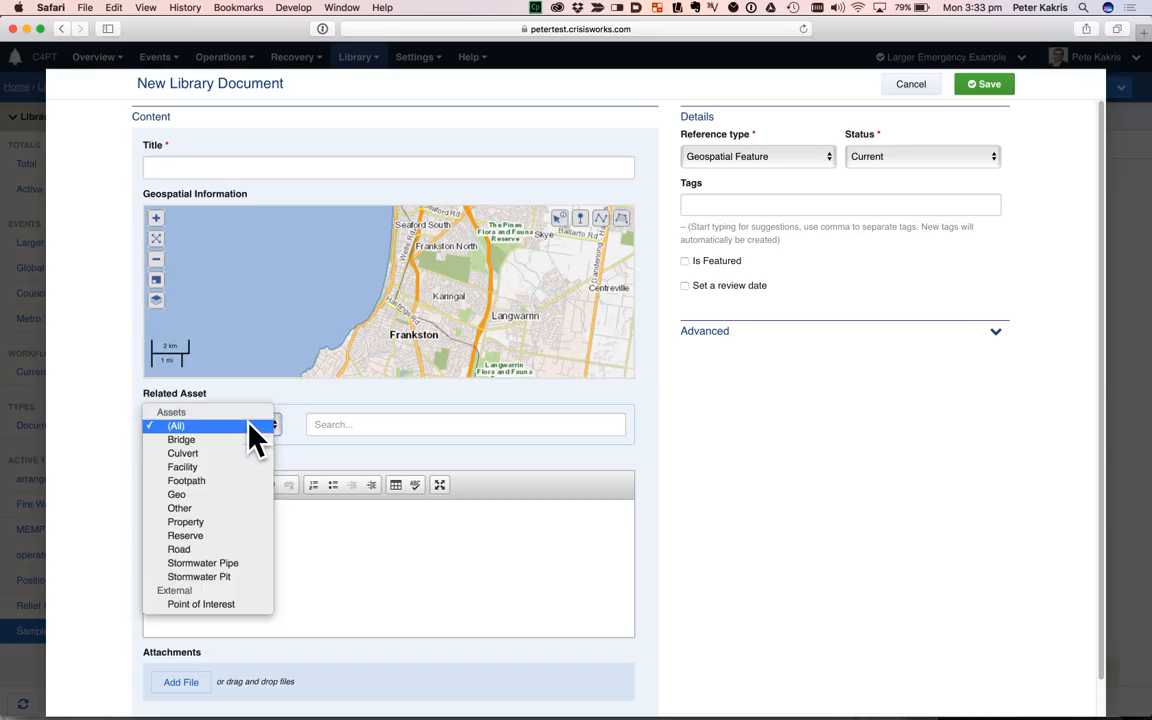
left_click(417, 448)
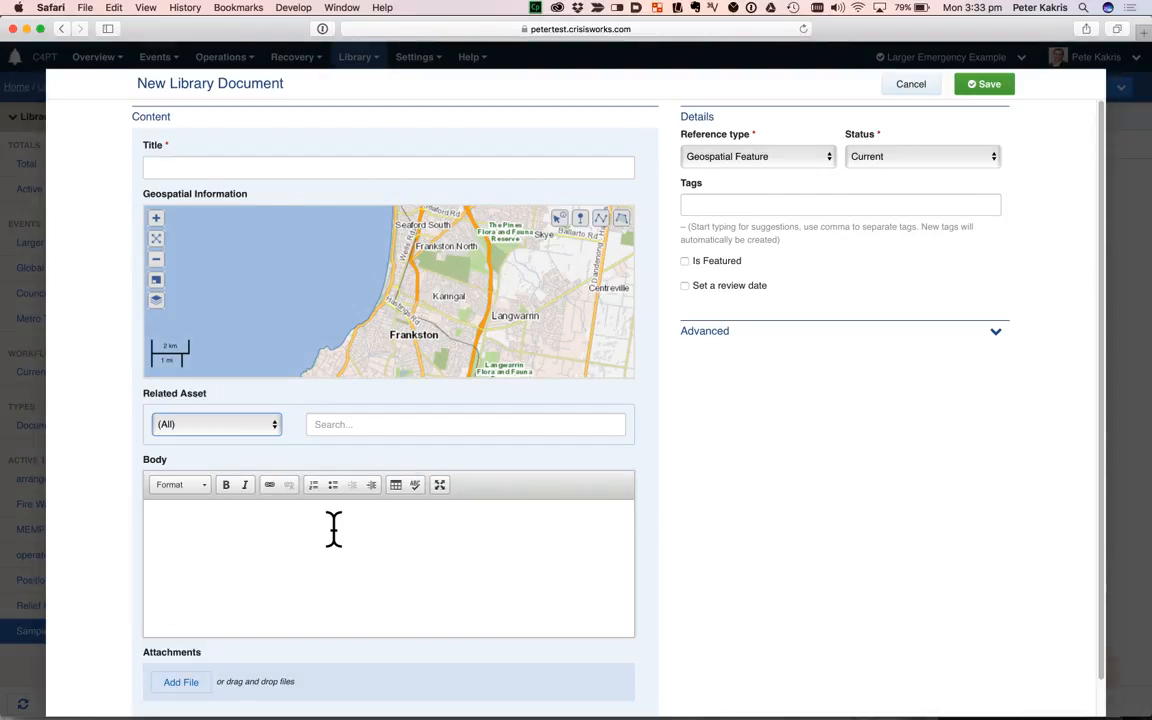
scroll(333, 530, "down", 1)
scroll(755, 312, "up", 1)
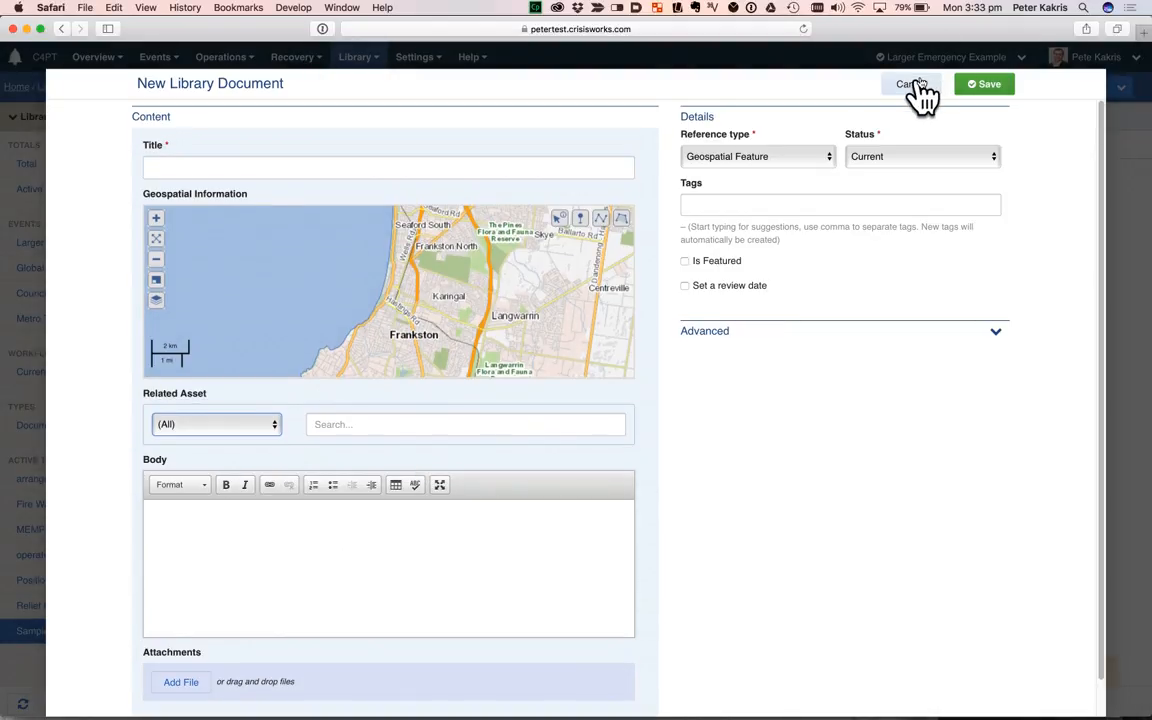
left_click(920, 84)
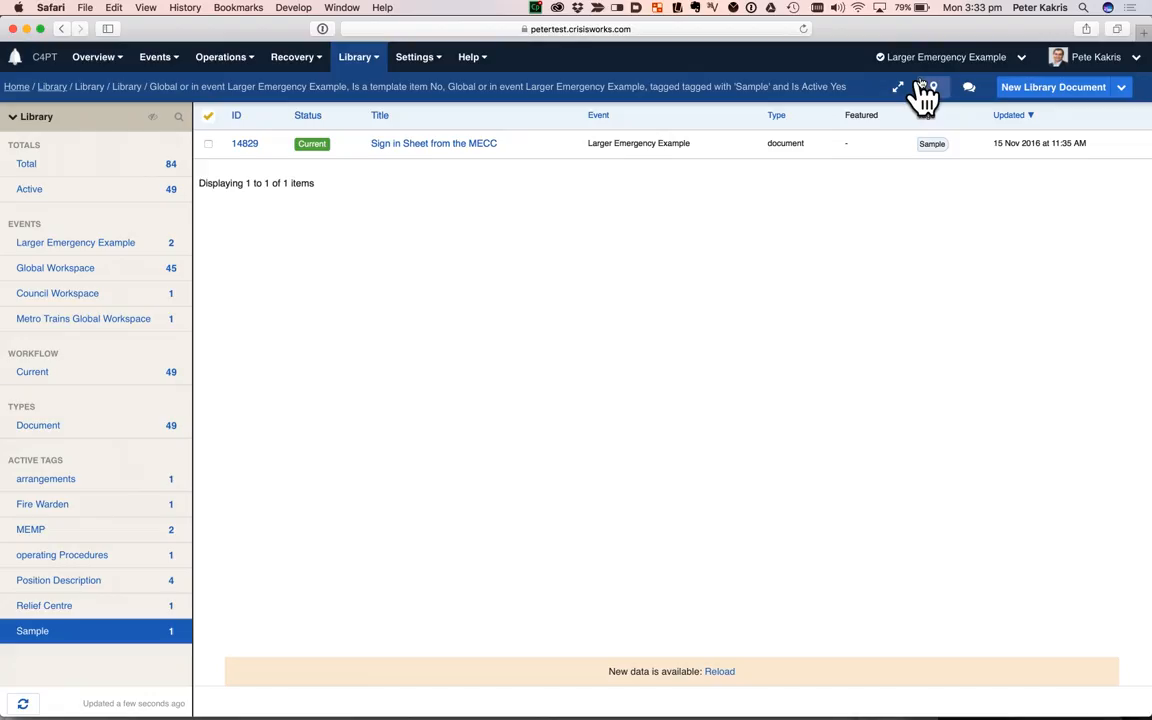